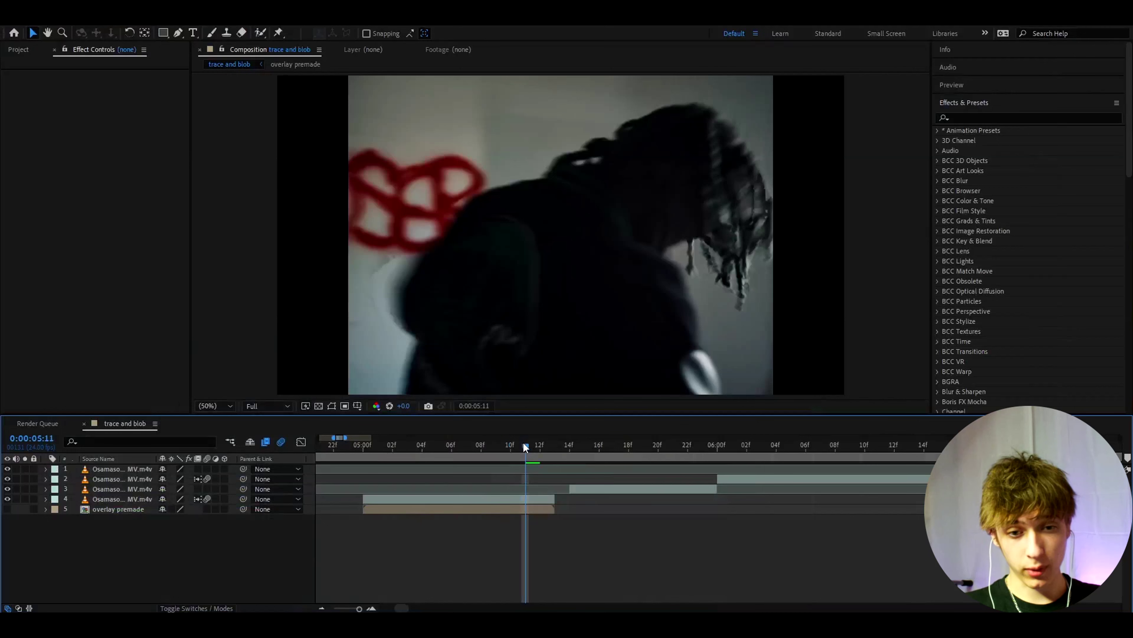
mouse_move(524, 444)
mouse_down()
mouse_move(539, 447)
mouse_move(527, 446)
mouse_up()
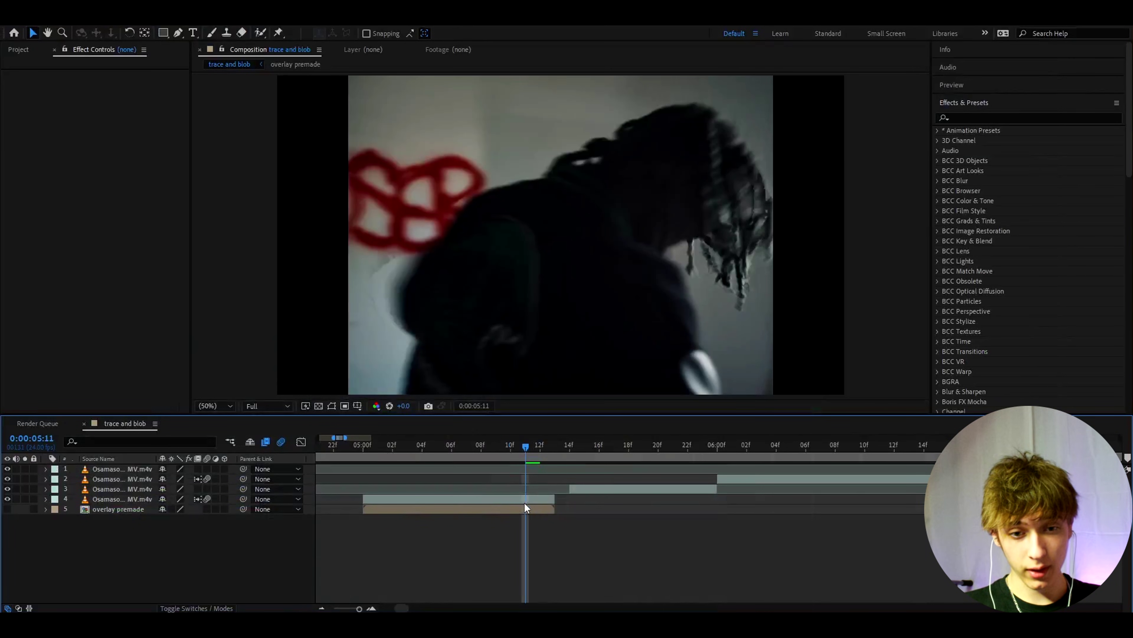
click(524, 500)
click(540, 449)
drag(542, 449, 525, 442)
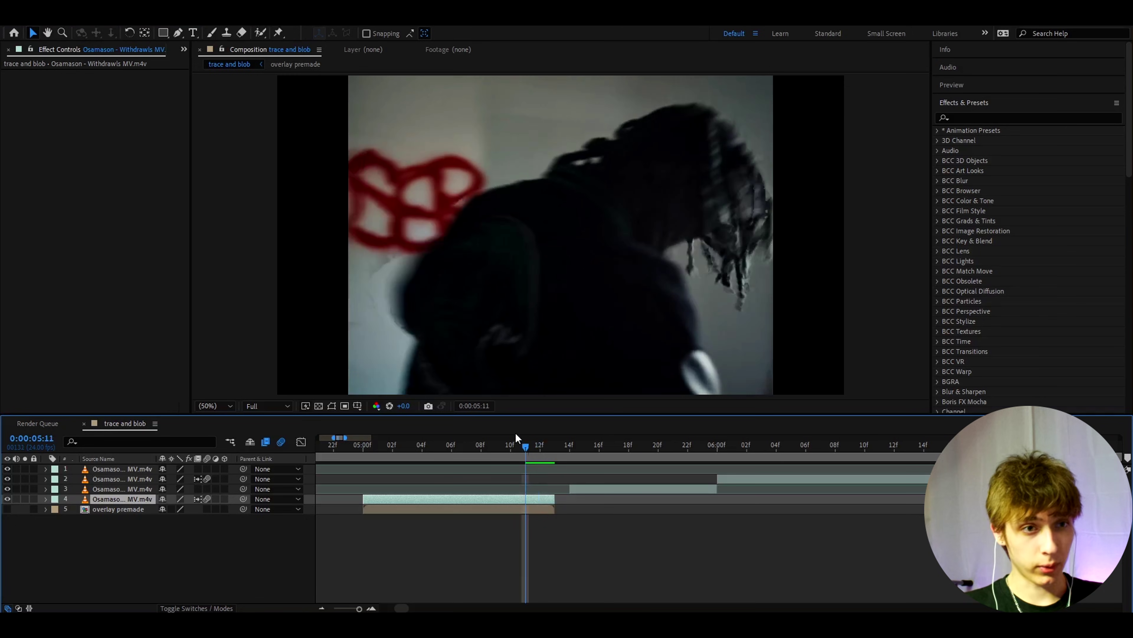
key(ctrl+shift+a)
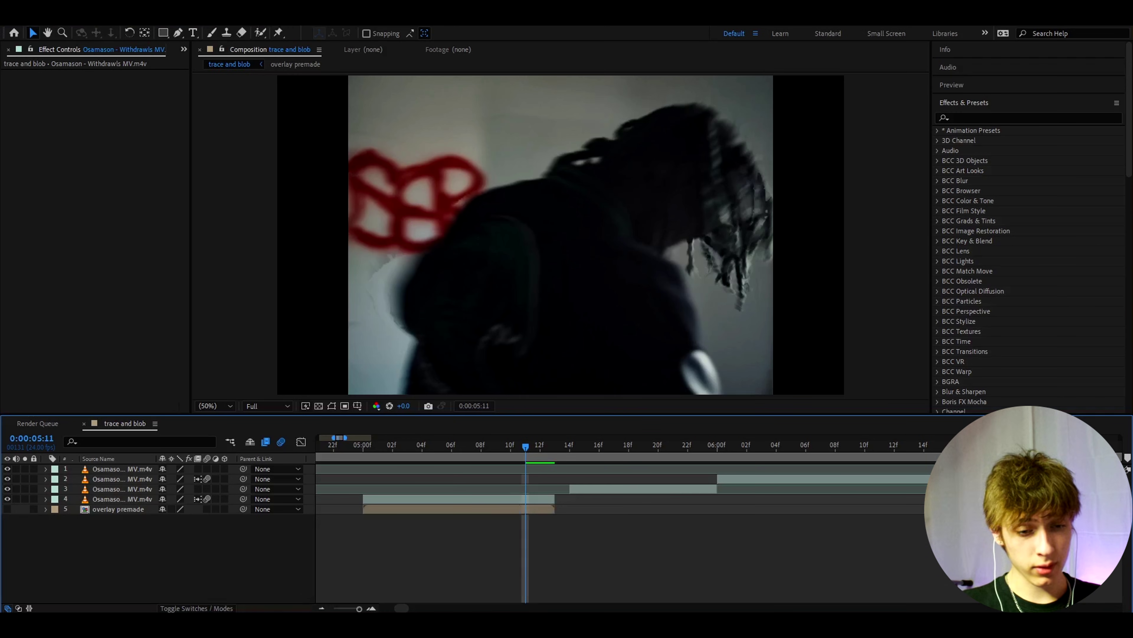
Step: Add Trace and Blob Overlay Povikas.mov from its folder as the top layer and align its start with the clip at 05:00
mouse_move(272, 623)
click(272, 581)
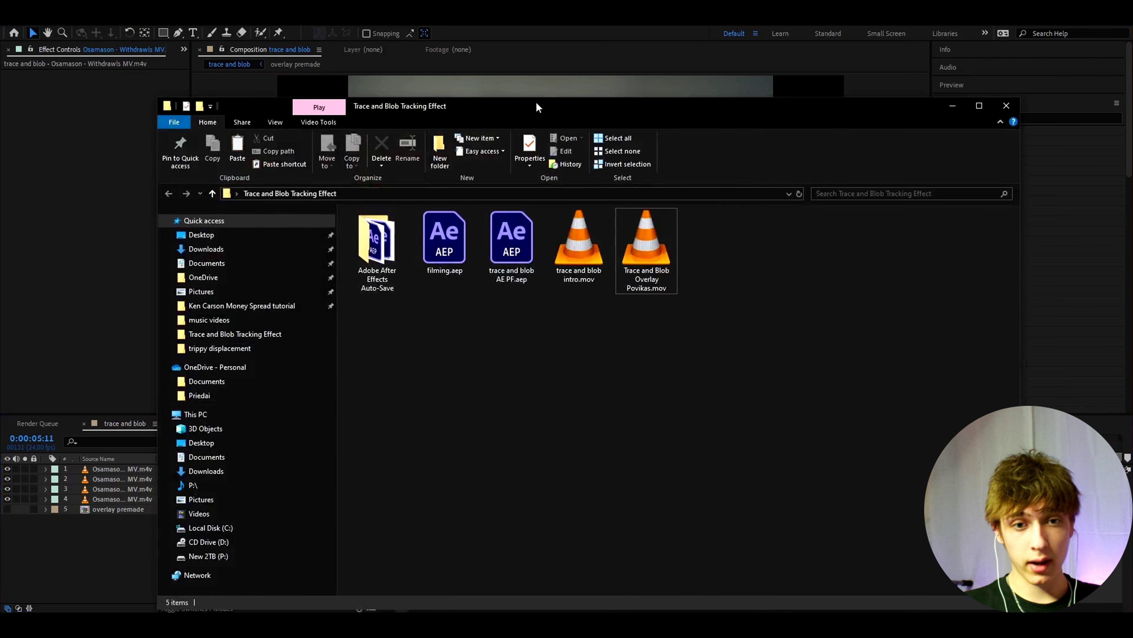
drag(536, 101, 645, 101)
click(753, 250)
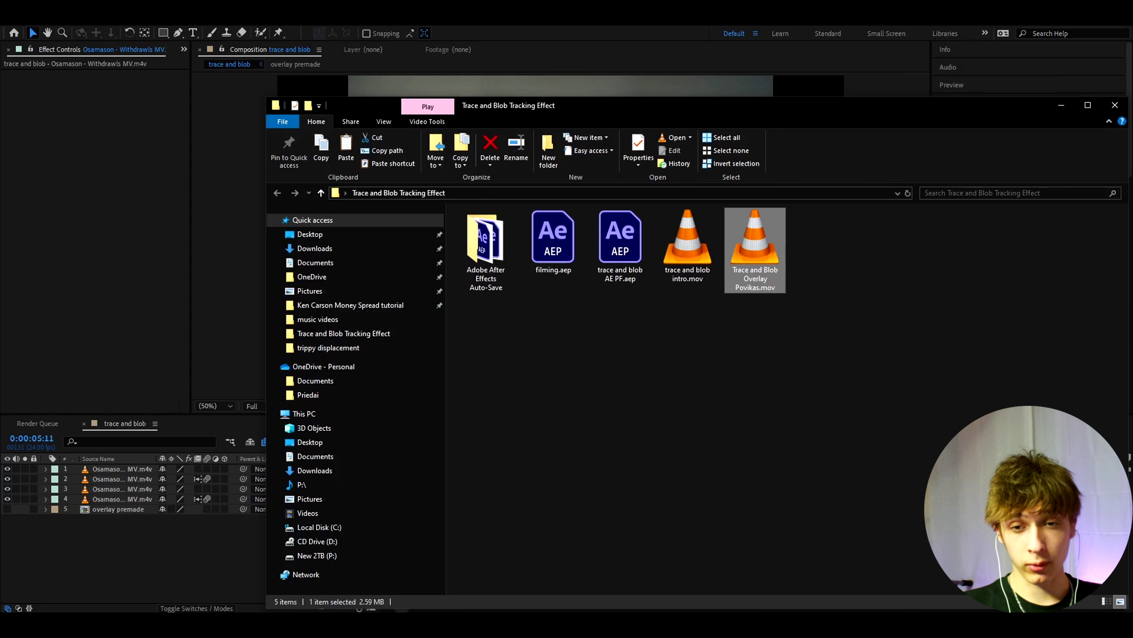
drag(695, 117, 992, 113)
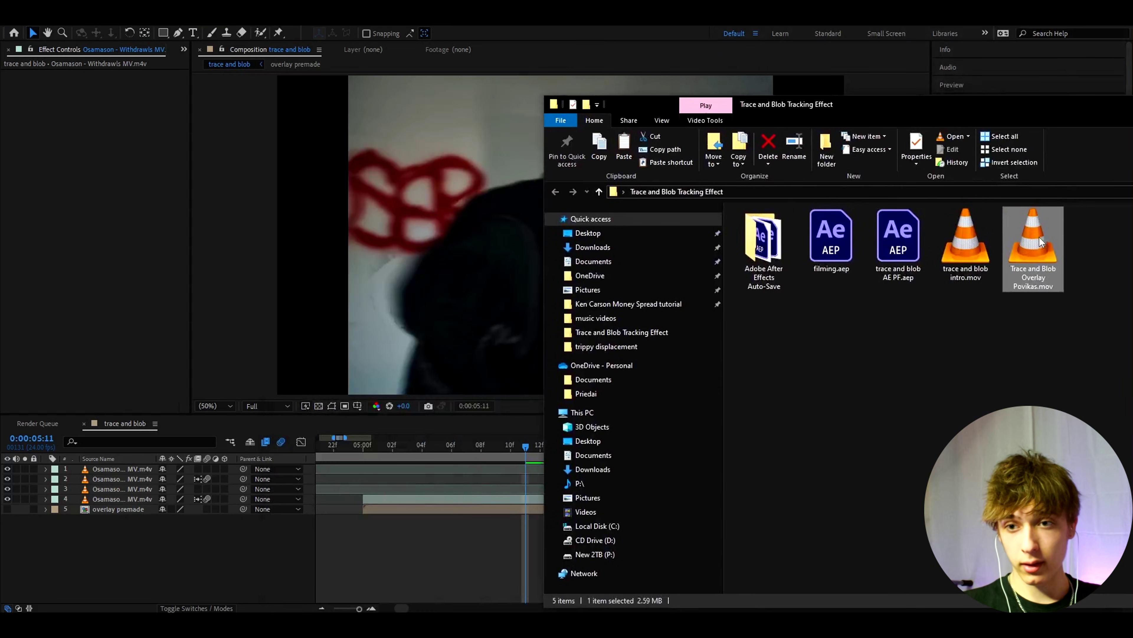
mouse_move(1040, 241)
mouse_down()
mouse_move(443, 431)
mouse_move(493, 450)
mouse_move(495, 469)
mouse_up()
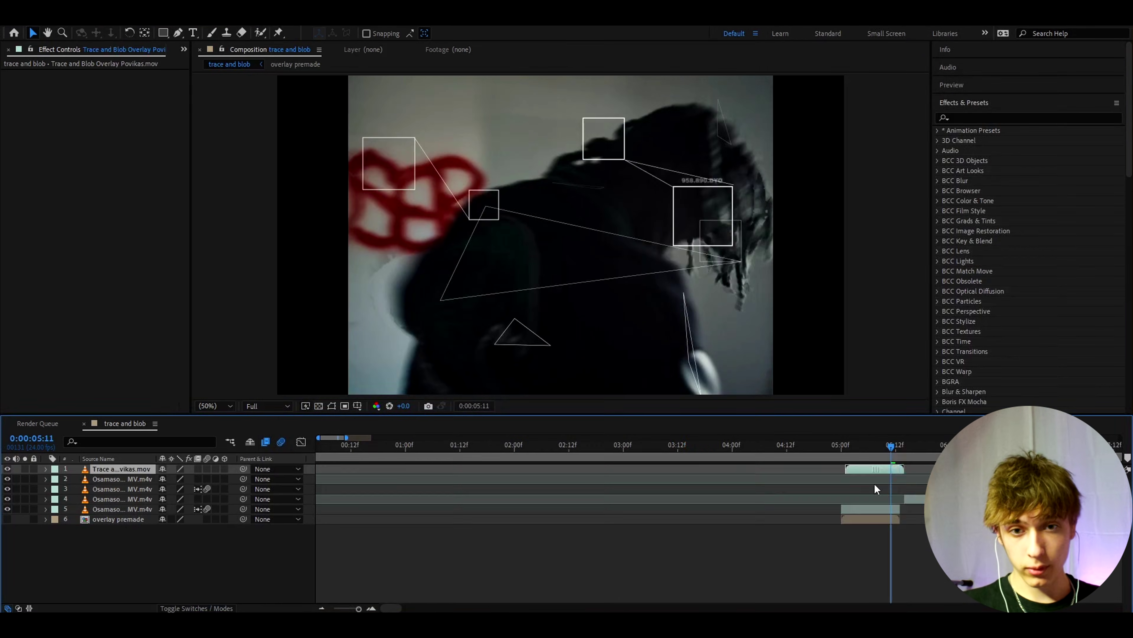
alt+scroll(901, 490, up, 3)
drag(847, 470, 832, 469)
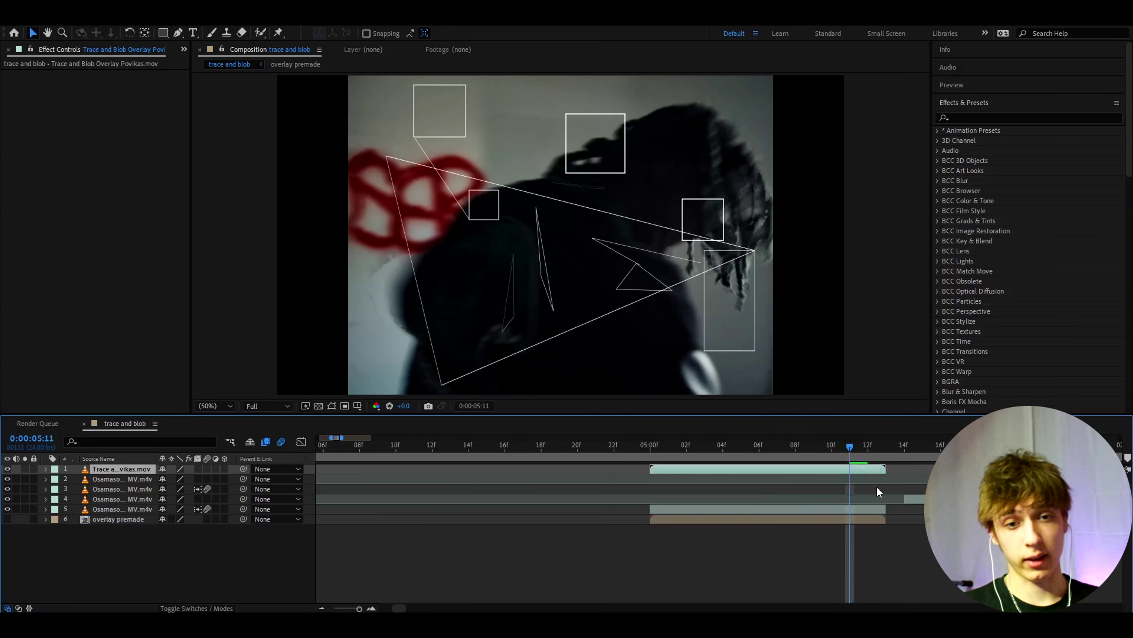
Step: Examine how the overlay's boxes and lines change over the clip by stepping through frames around 0:00:05:11
click(821, 510)
click(746, 468)
drag(705, 448, 849, 447)
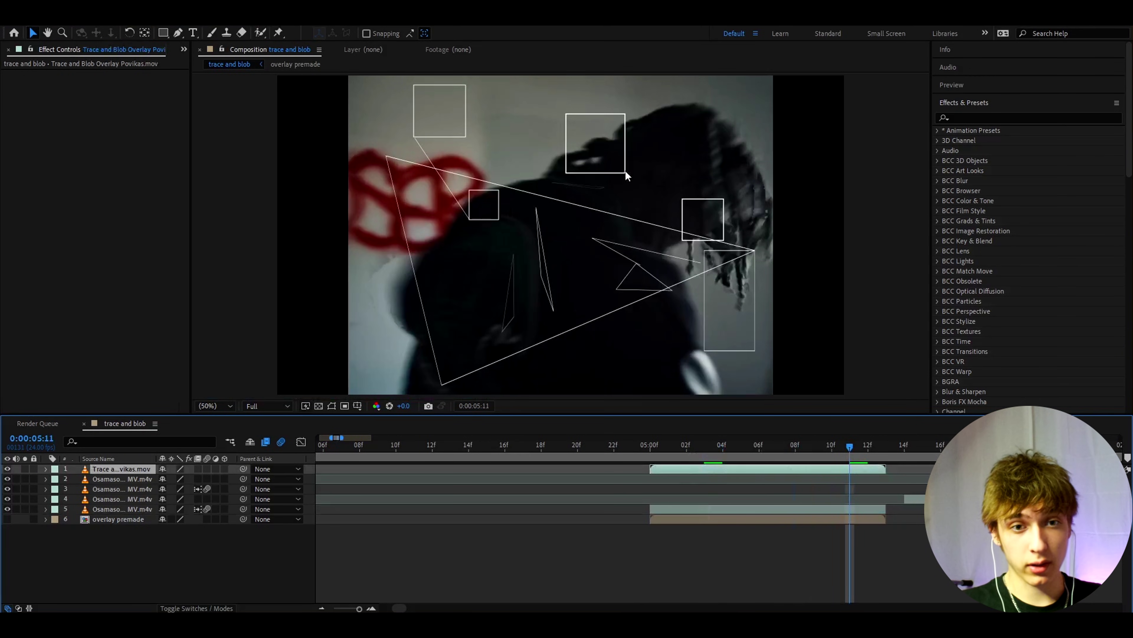
click(867, 445)
drag(878, 448, 850, 444)
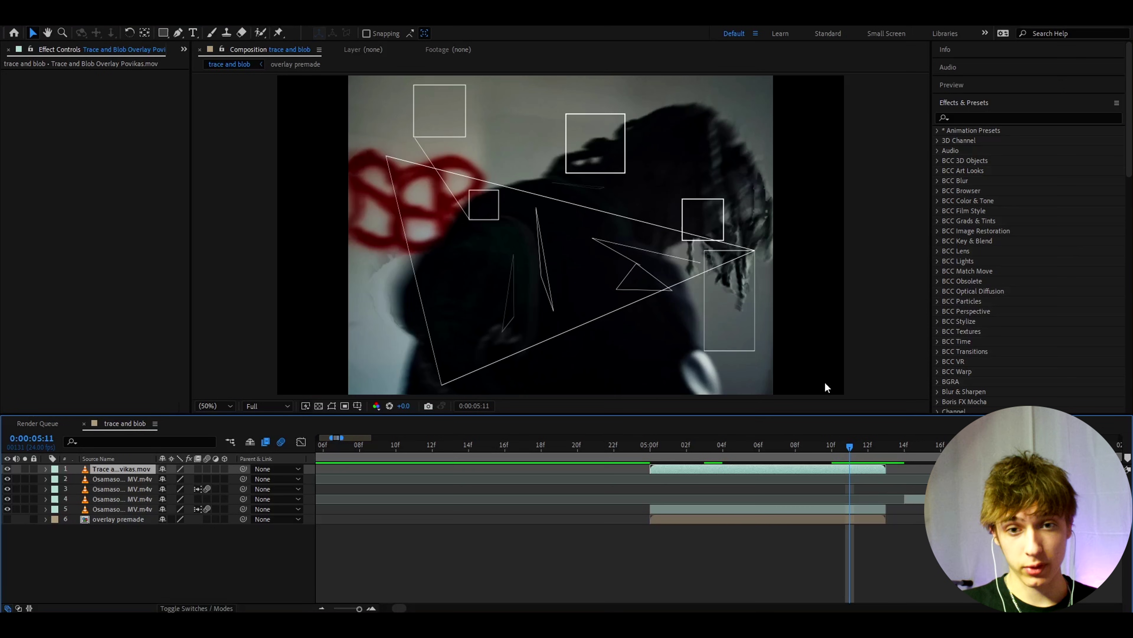
click(865, 445)
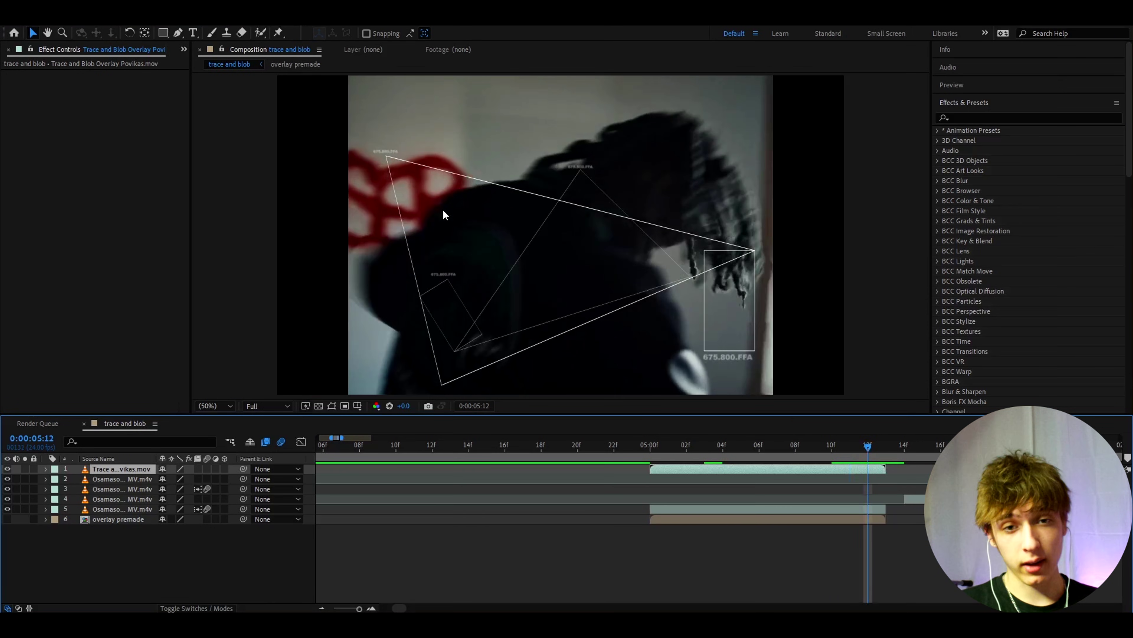
click(849, 446)
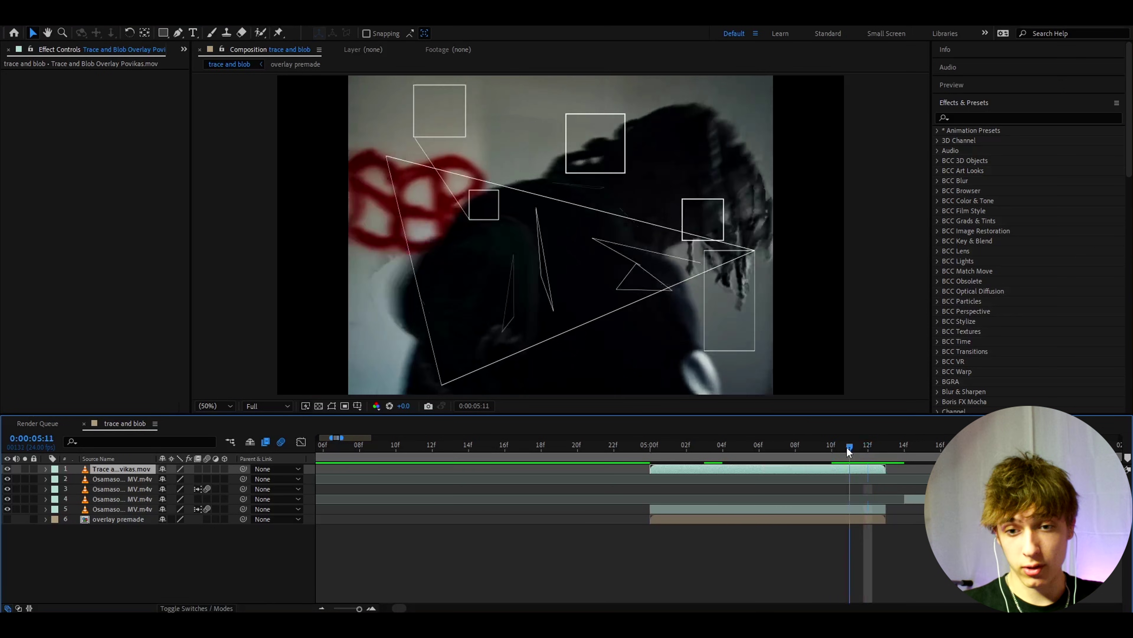
drag(846, 447, 793, 449)
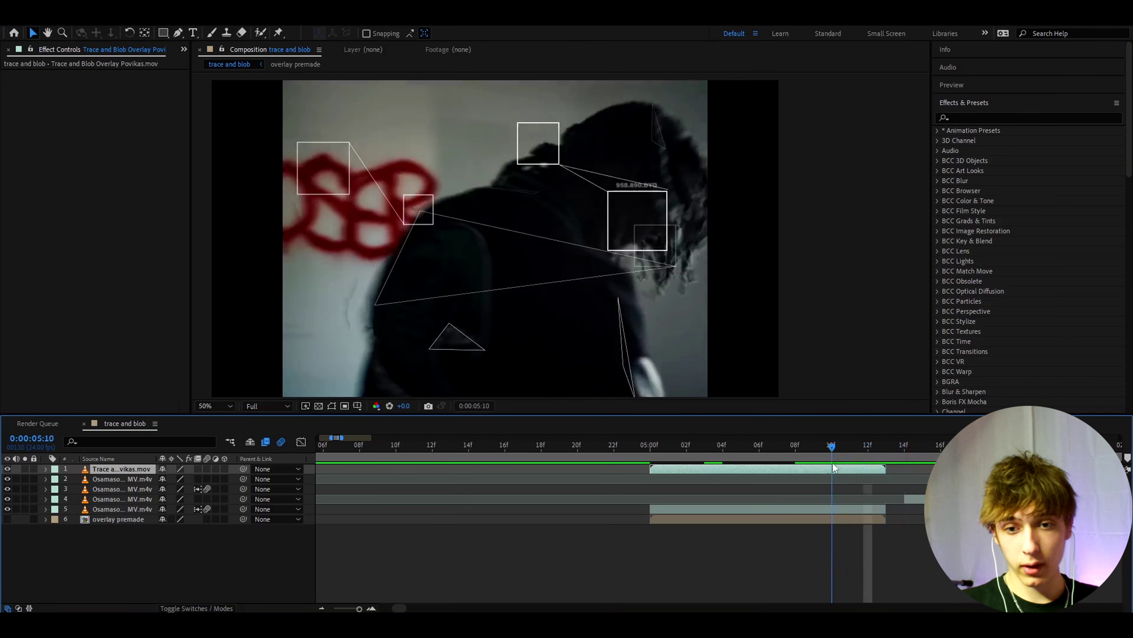
drag(834, 463, 867, 451)
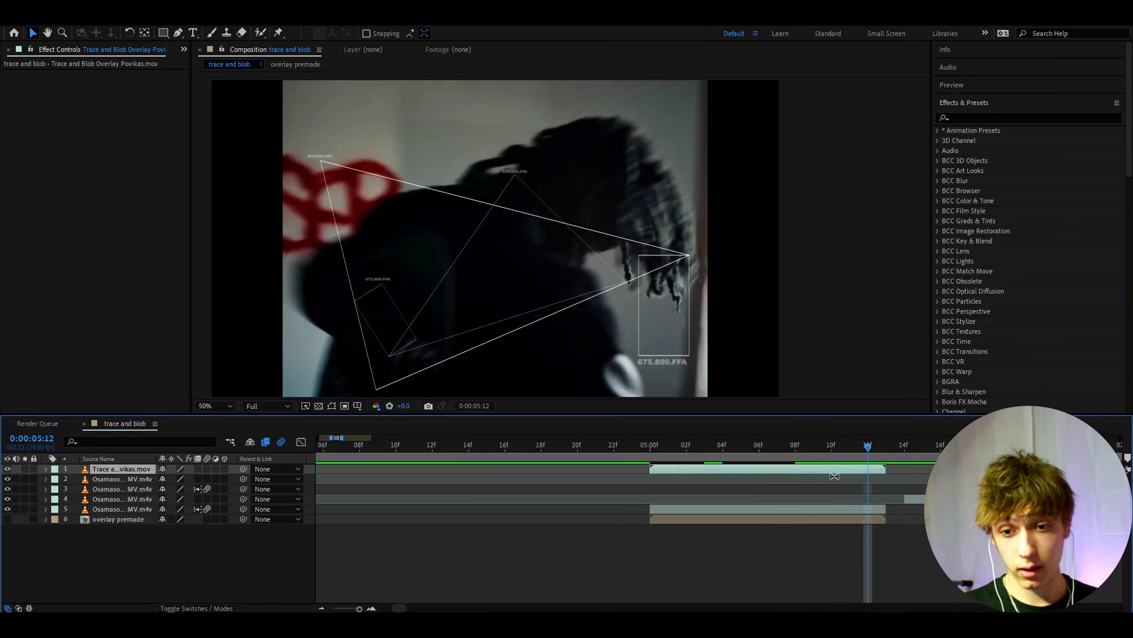
Step: Delete the premade overlay layer from the composition and return to frame 0:00:05:11
key(Delete)
click(848, 446)
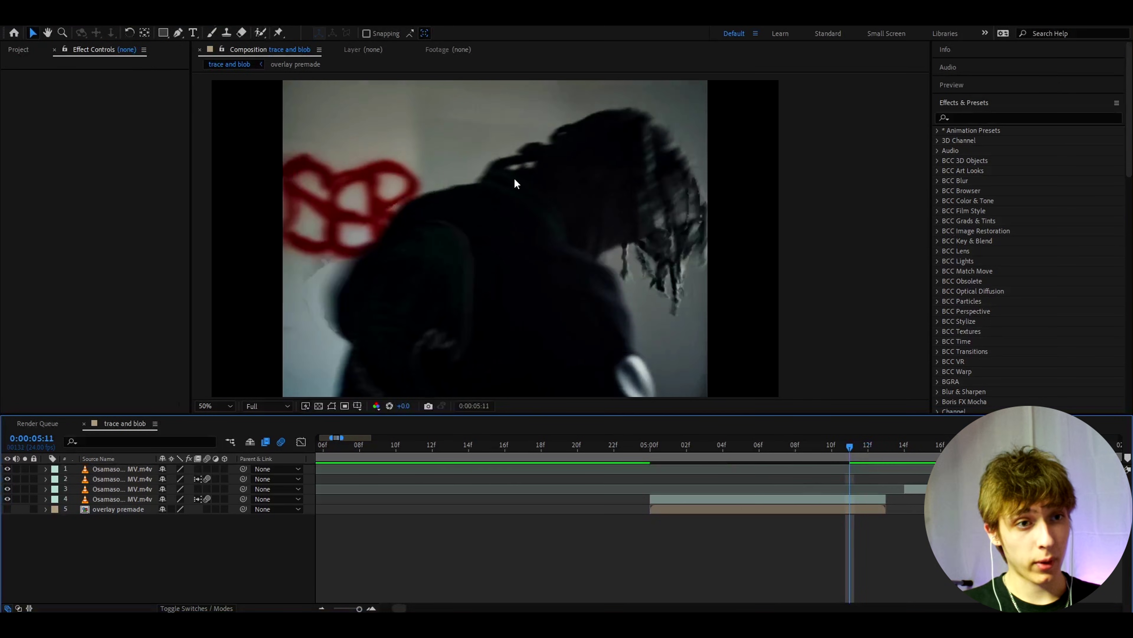
Step: Set up the Rectangle Tool with a 3 px stroke width and fill set to None
click(162, 32)
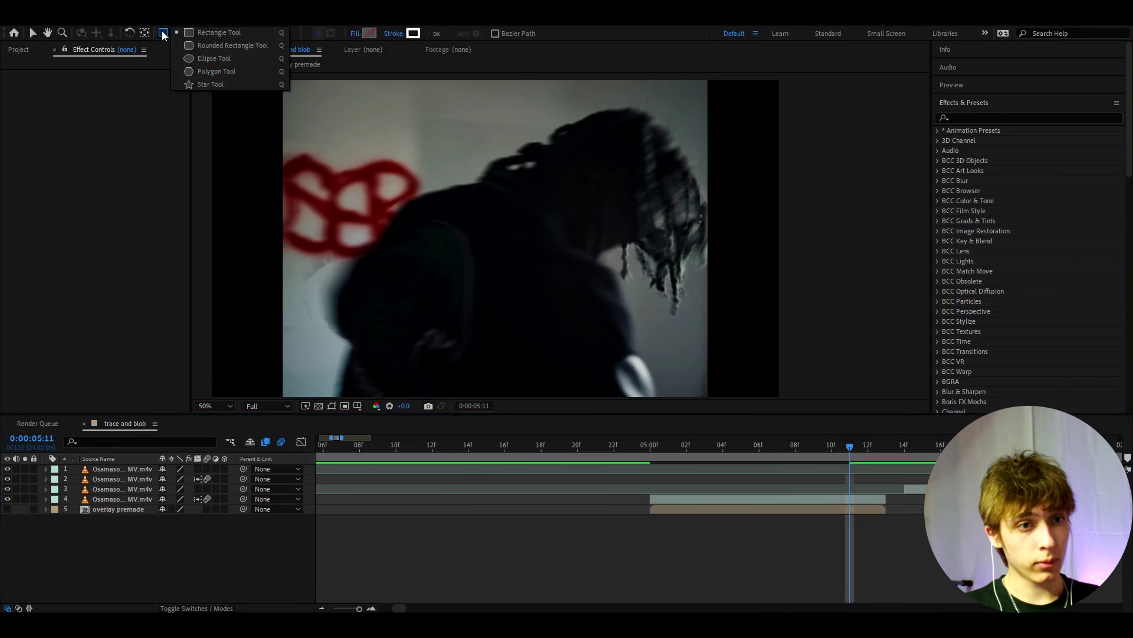
click(202, 32)
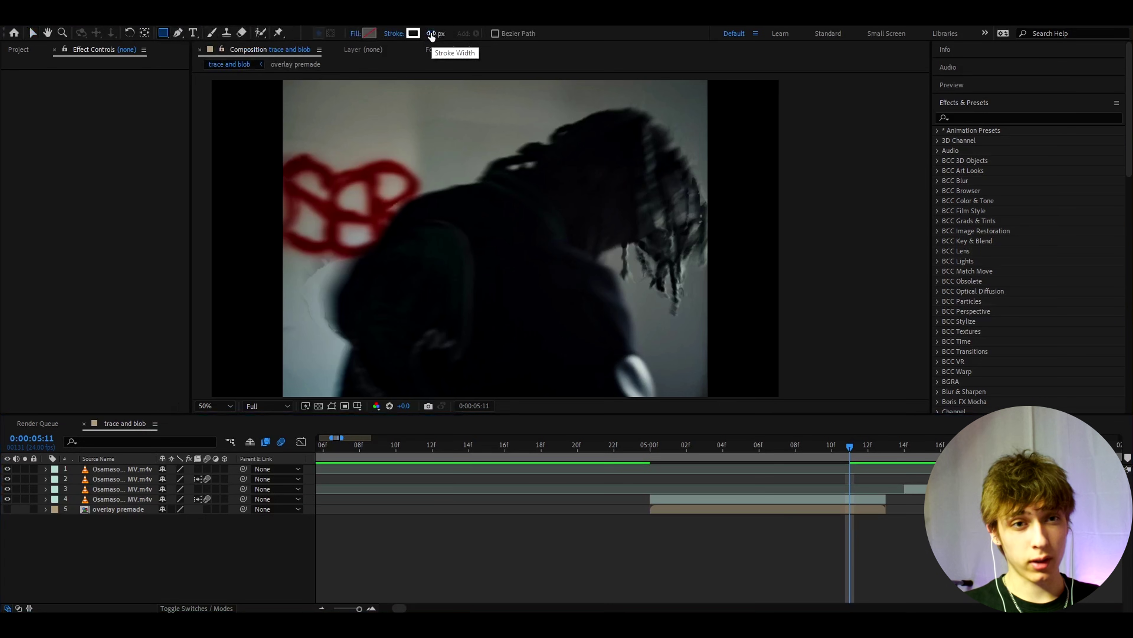
click(431, 36)
text(3)
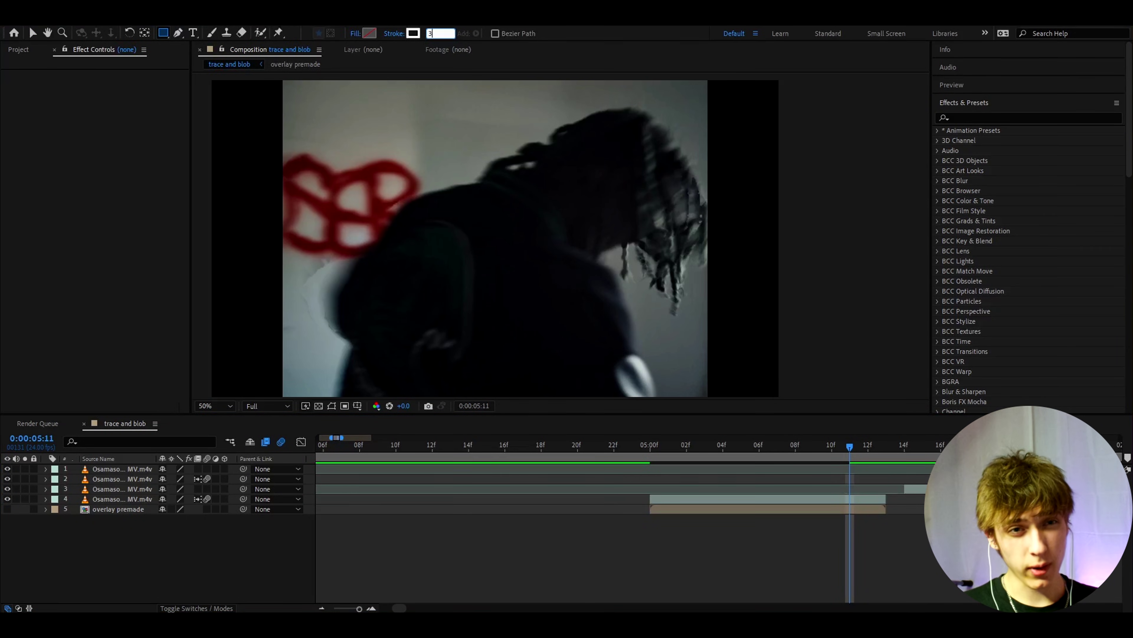
key(Return)
click(355, 34)
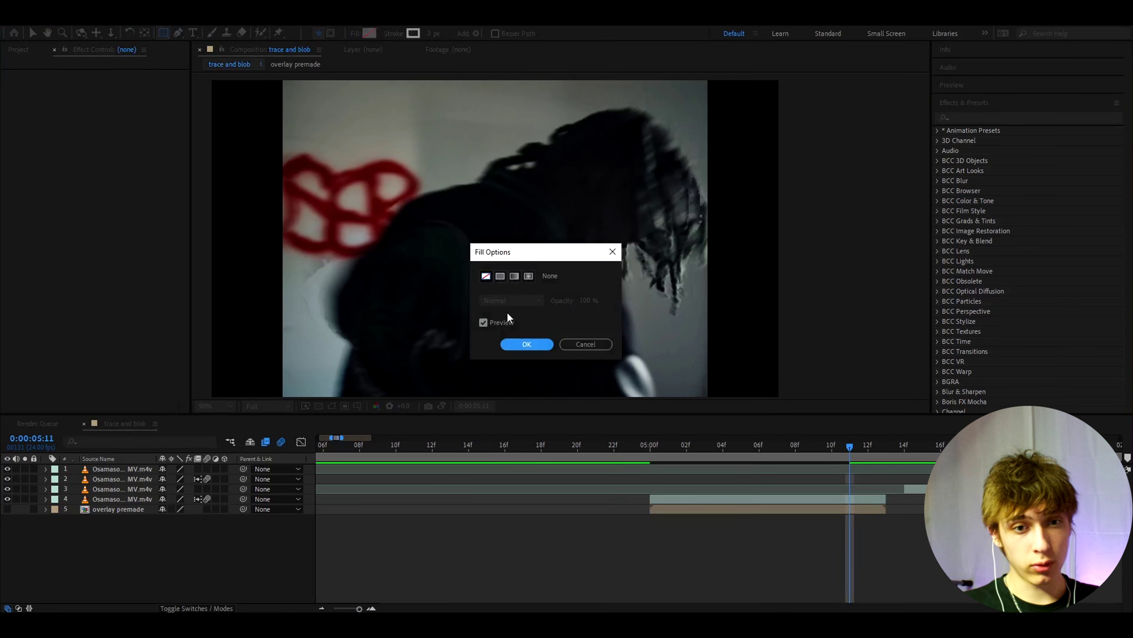
click(485, 277)
key(Return)
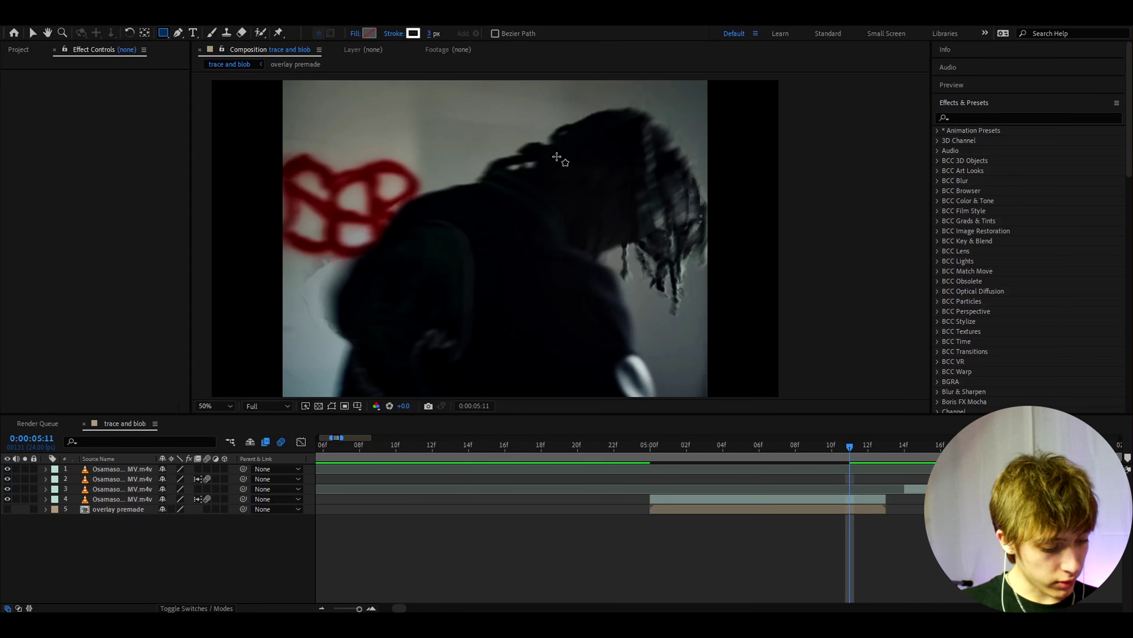
Step: Draw a small square outline over the subject's head, set its stroke width to 4 px and move it down over the face
mouse_move(565, 99)
mouse_down()
mouse_move(647, 183)
mouse_move(627, 156)
mouse_up()
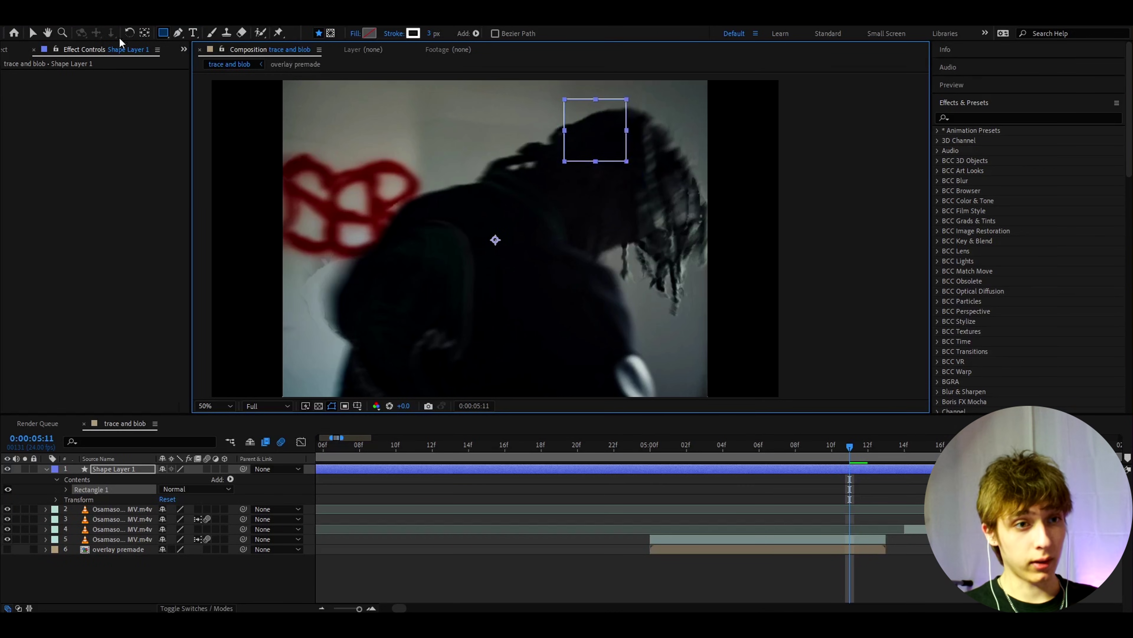
click(660, 565)
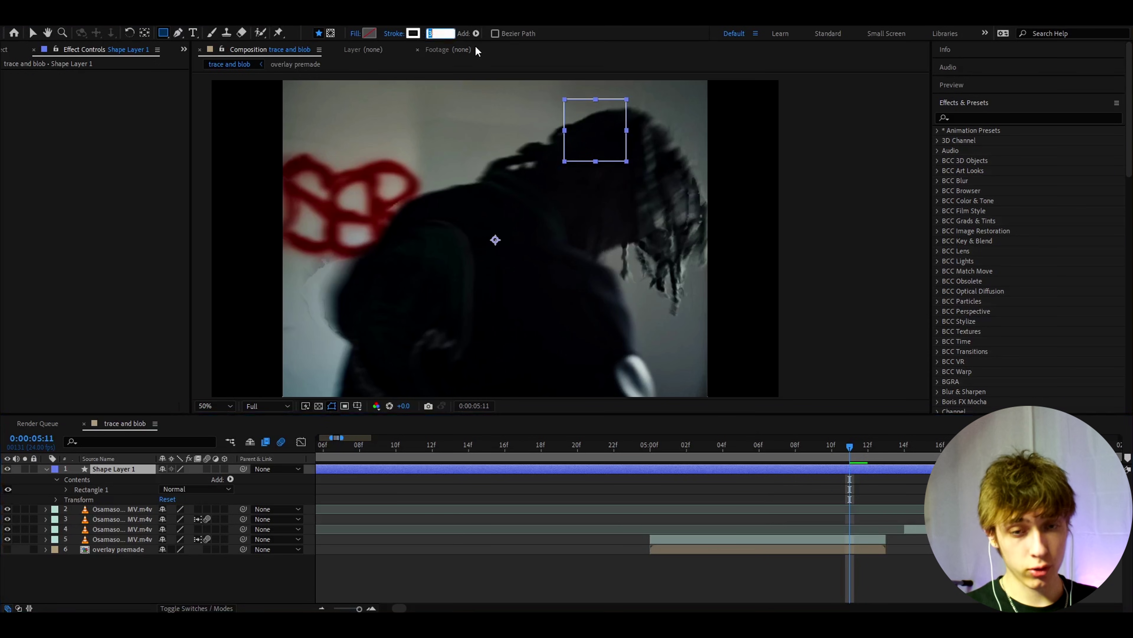
click(30, 32)
drag(581, 138, 606, 235)
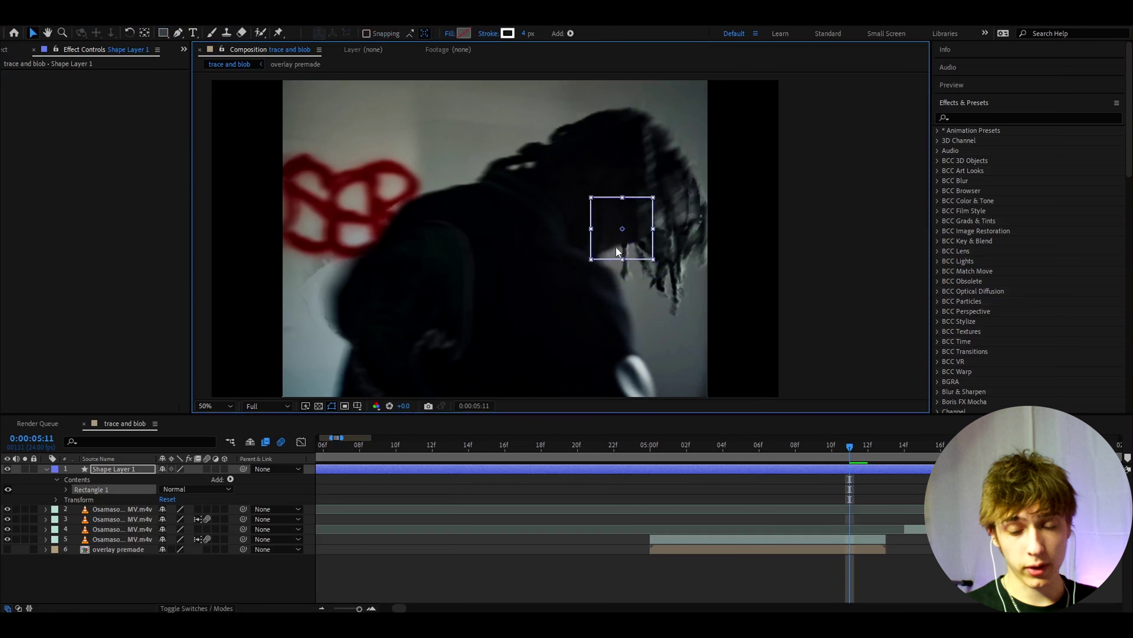
Step: Split the square's shape layer at frame 0:00:05:11 and delete the part before it
click(846, 501)
key(equal)
mouse_move(703, 446)
mouse_down()
mouse_move(412, 461)
mouse_move(704, 463)
mouse_up()
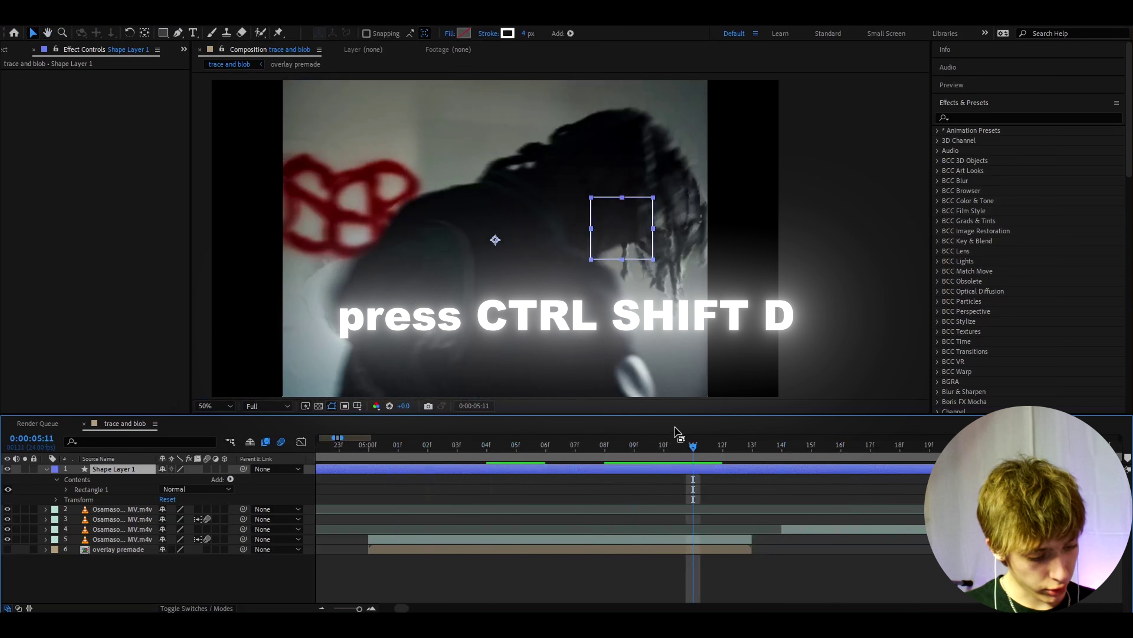
key(ctrl+shift+d)
key(Page_Up)
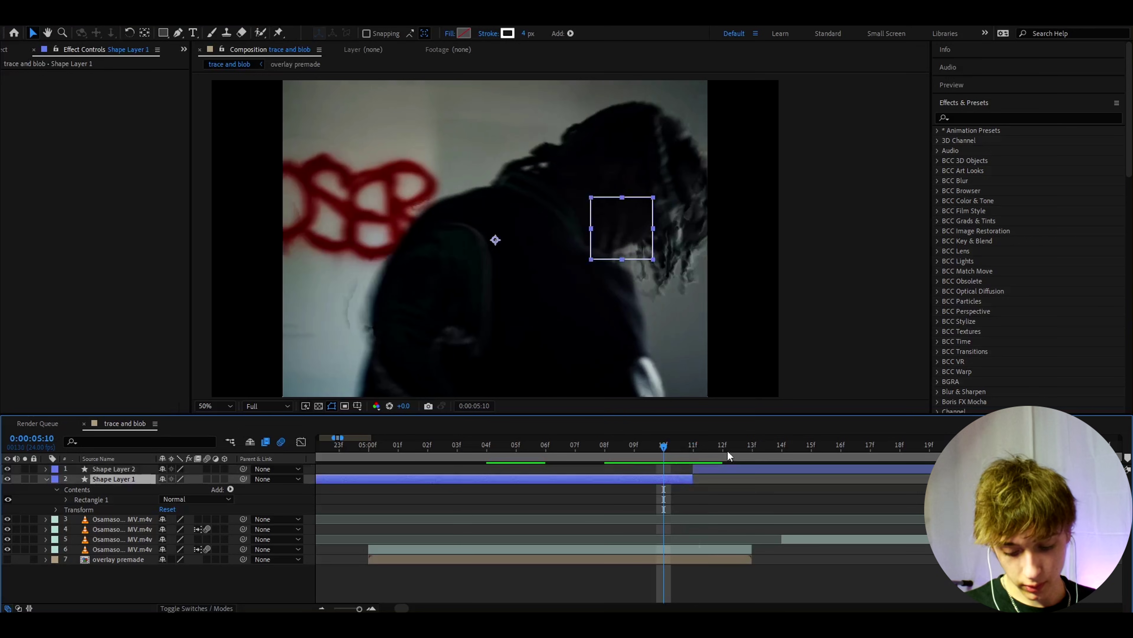
key(Delete)
Step: Split the remaining shape layer at frame 0:00:05:12 and delete the part after it, leaving a one-frame square
key(Page_Down)
key(Page_Down)
click(727, 470)
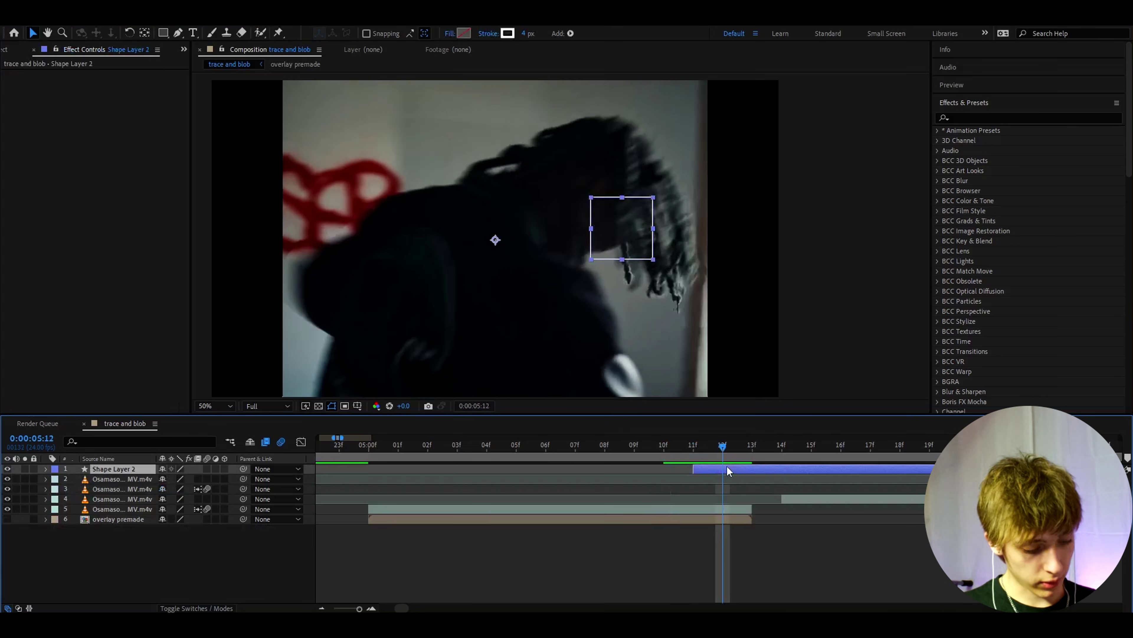
key(ctrl+shift+d)
key(Delete)
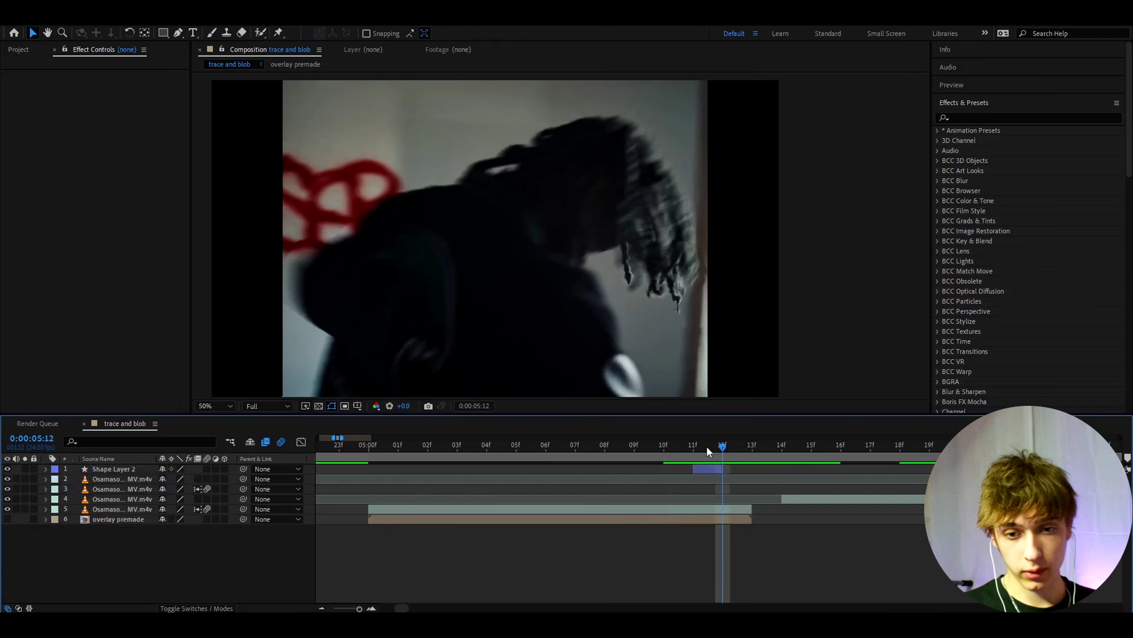
Step: Duplicate the one-frame square layer at 0:00:05:11 and move the copy over the red graffiti
click(706, 447)
click(705, 469)
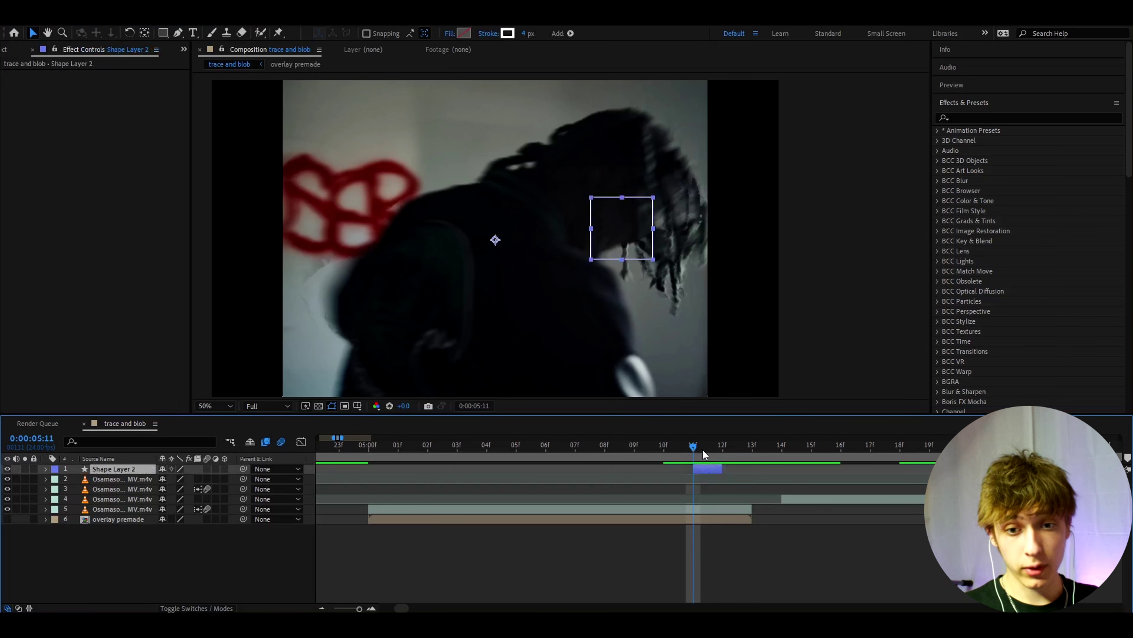
drag(703, 449, 723, 466)
click(698, 449)
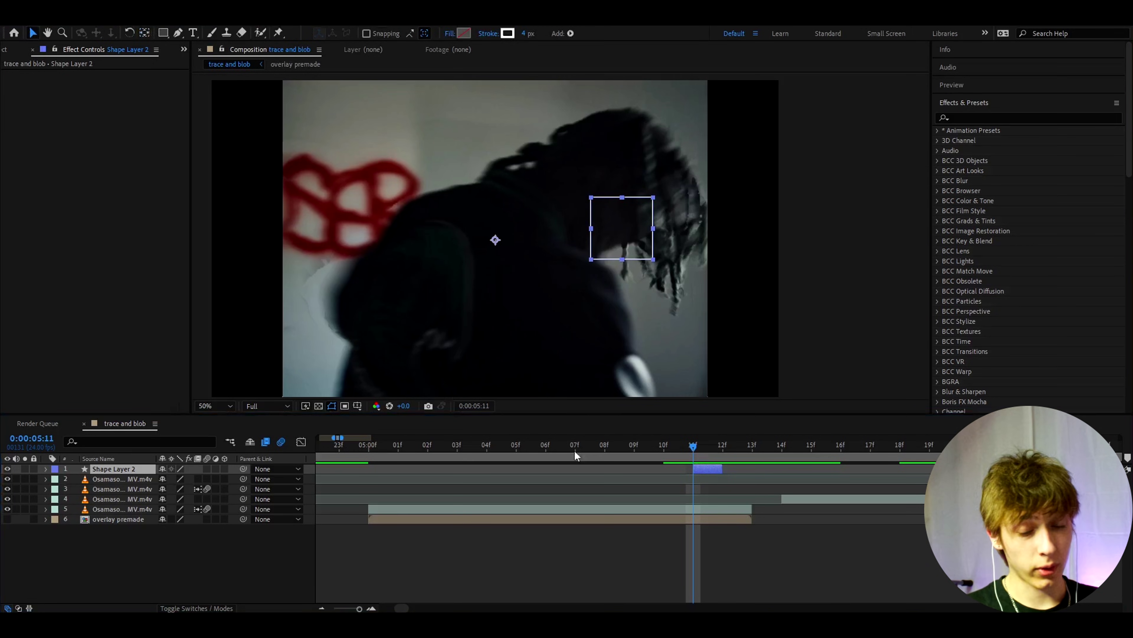
click(711, 468)
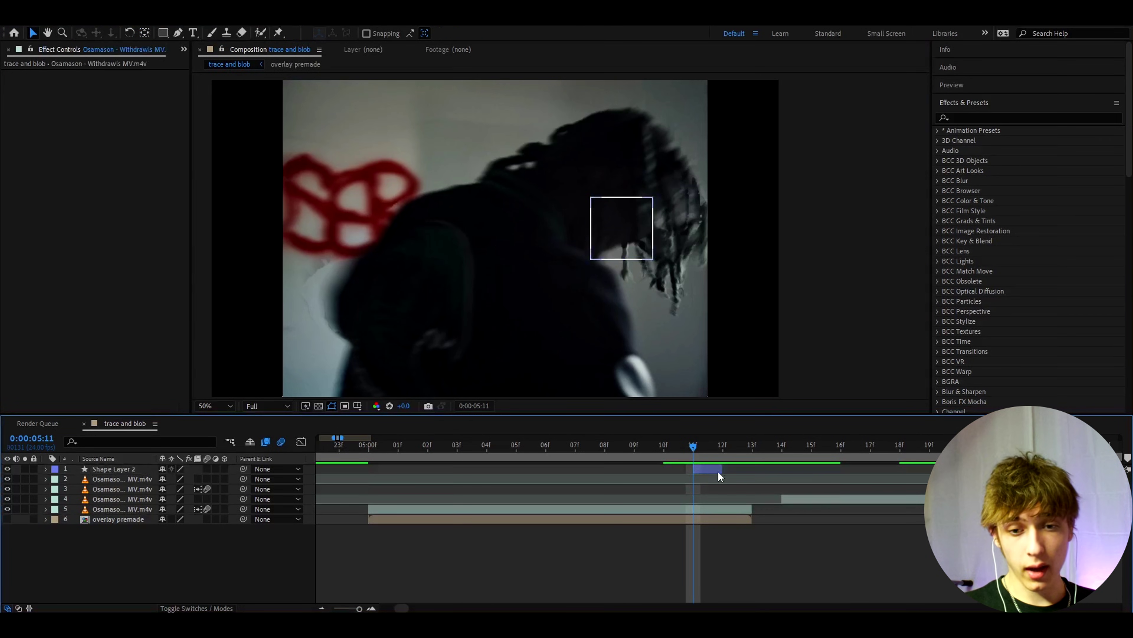
click(713, 469)
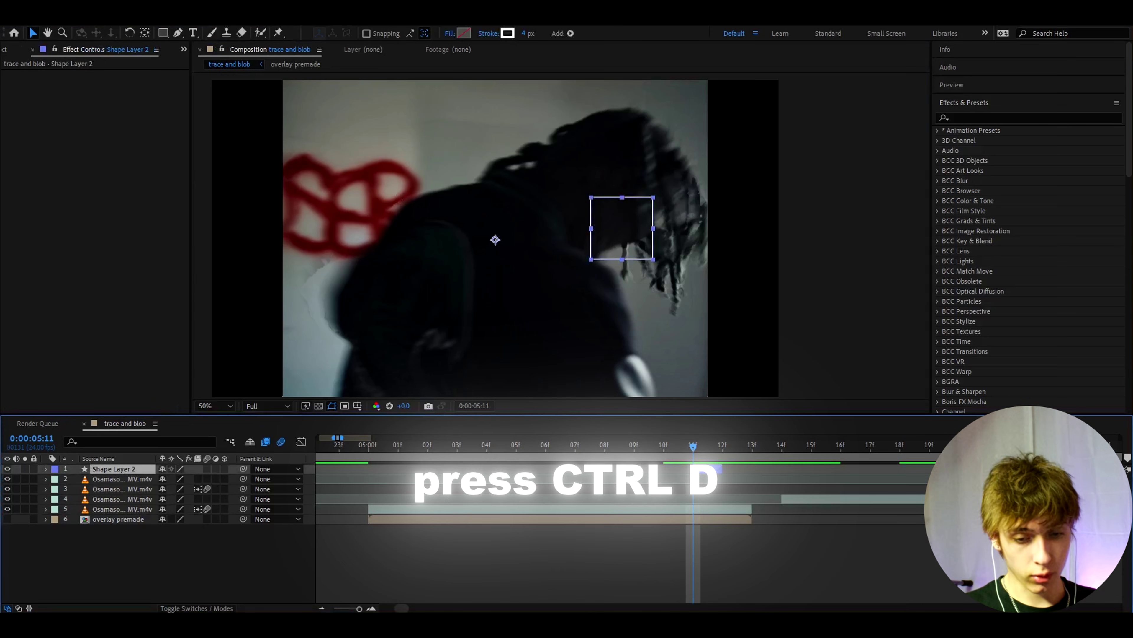
key(ctrl+d)
drag(620, 230, 350, 163)
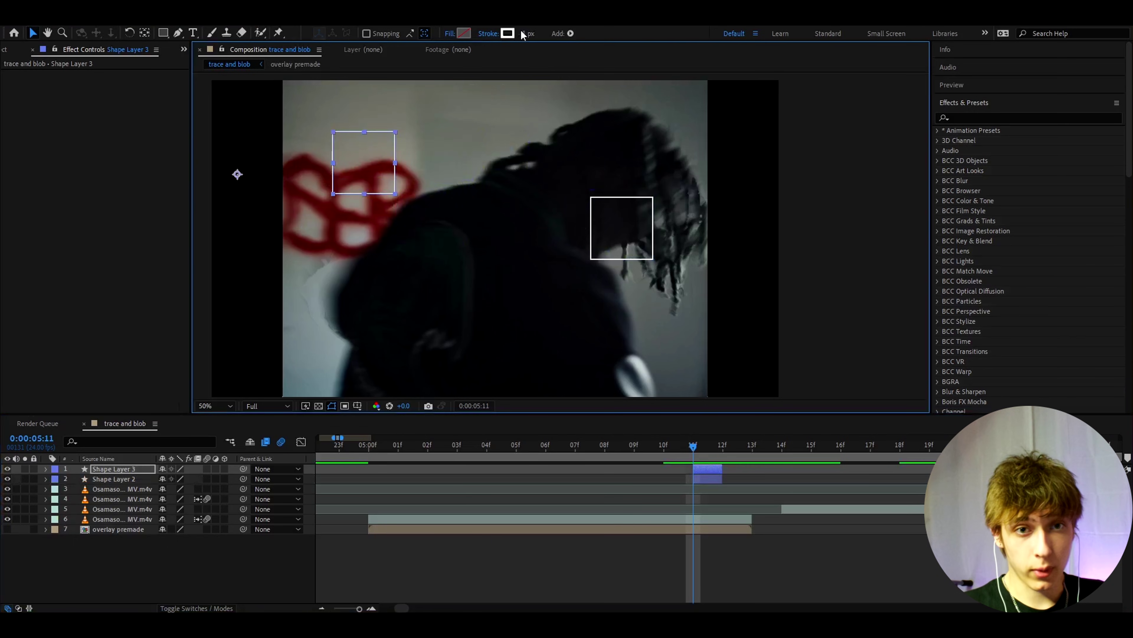
Step: Set the stroke width of the square over the graffiti to 2 px and keep its layer selected
click(531, 34)
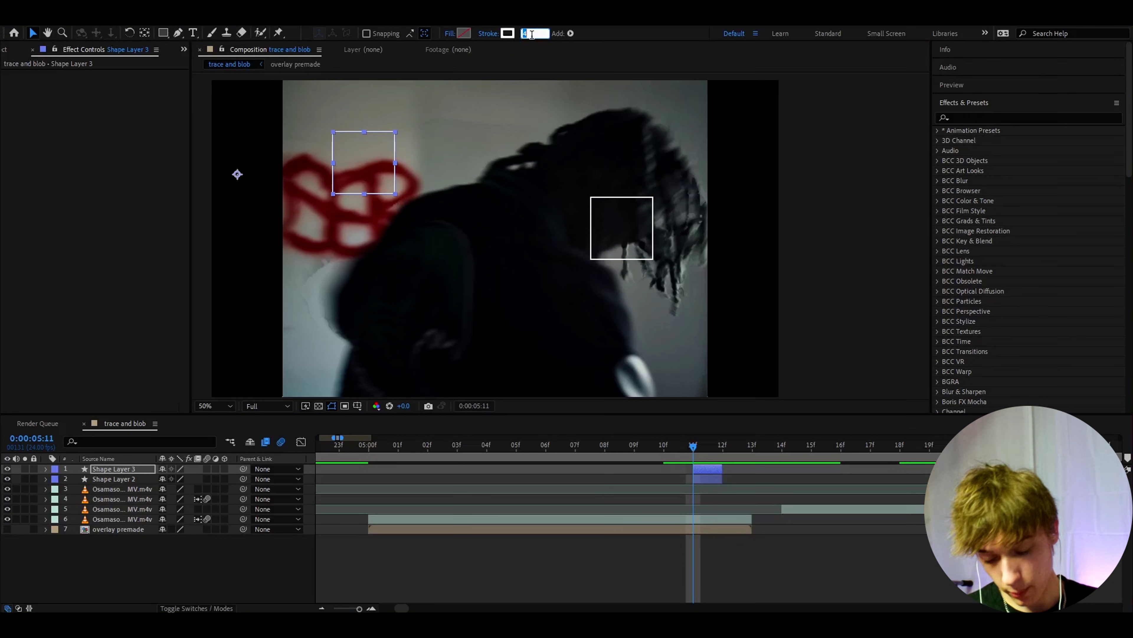
text(2)
click(364, 214)
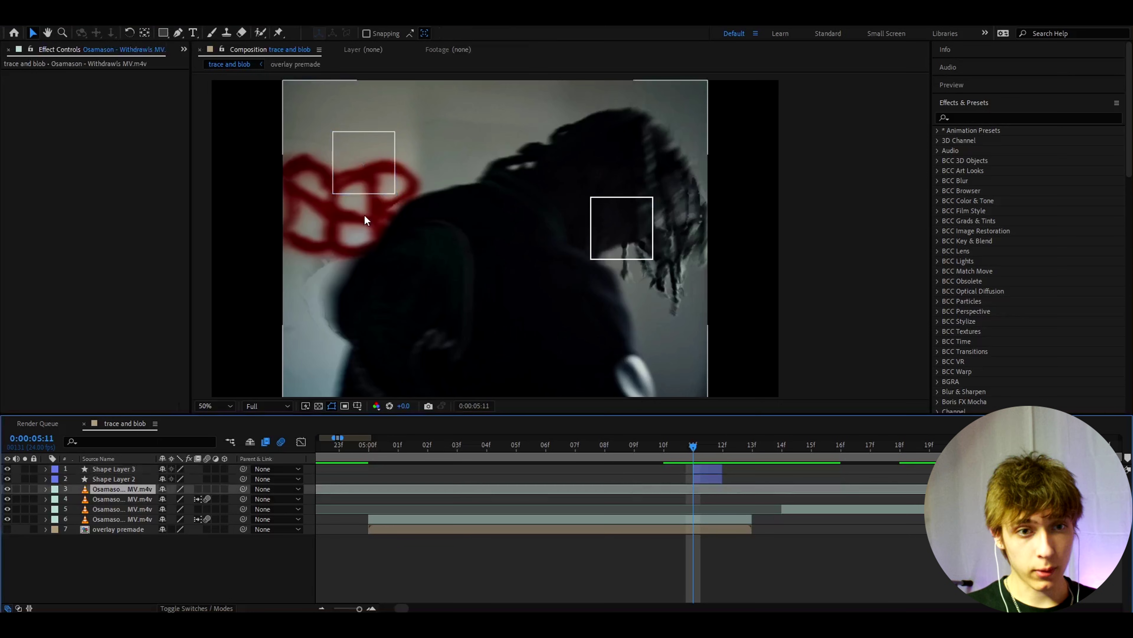
click(702, 471)
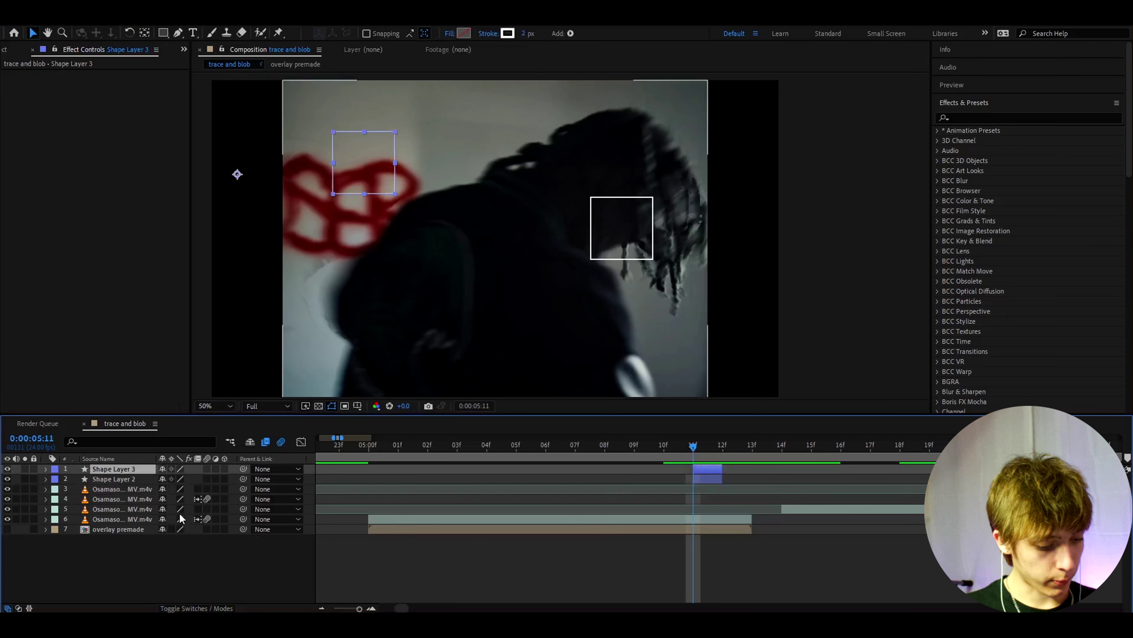
Step: Scale the square over the red graffiti to 72% and reposition it on the graffiti's upper right part
key(s)
drag(175, 479, 158, 479)
drag(340, 172, 382, 170)
click(694, 479)
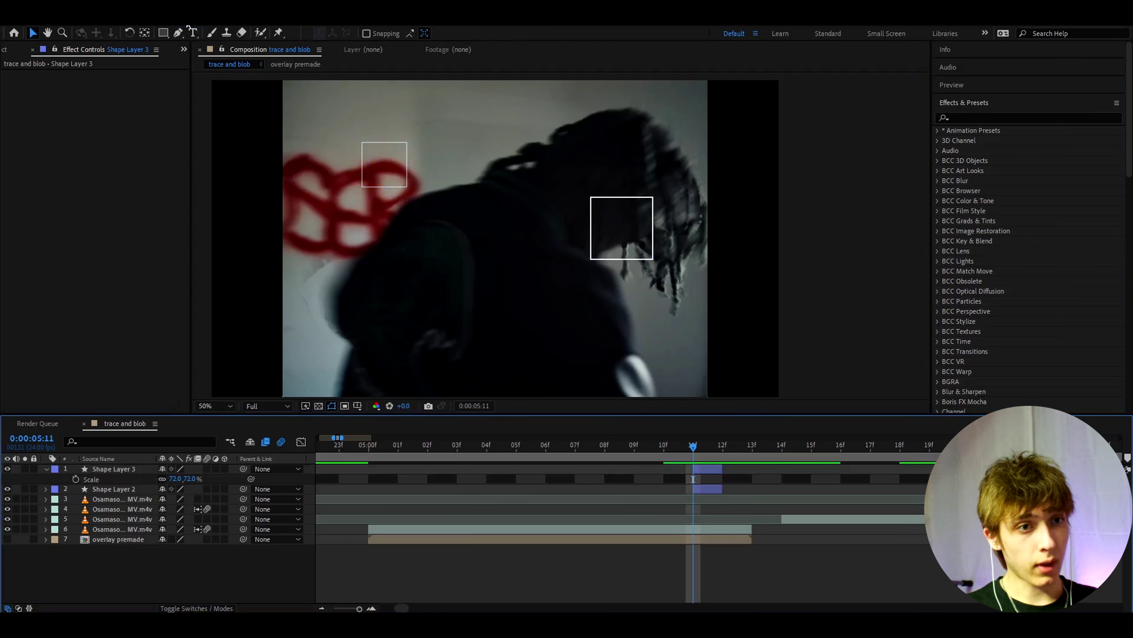
Step: Draw a straight Pen tool line from the graffiti square's upper-right corner to the large square's lower-left corner on a new shape layer
click(178, 33)
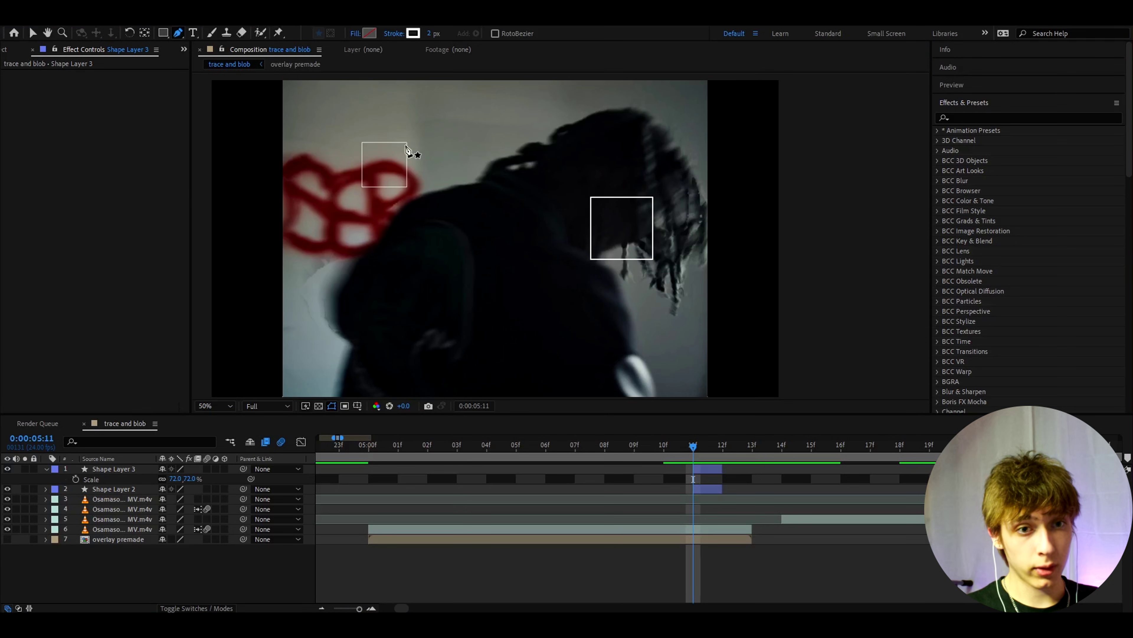
click(724, 473)
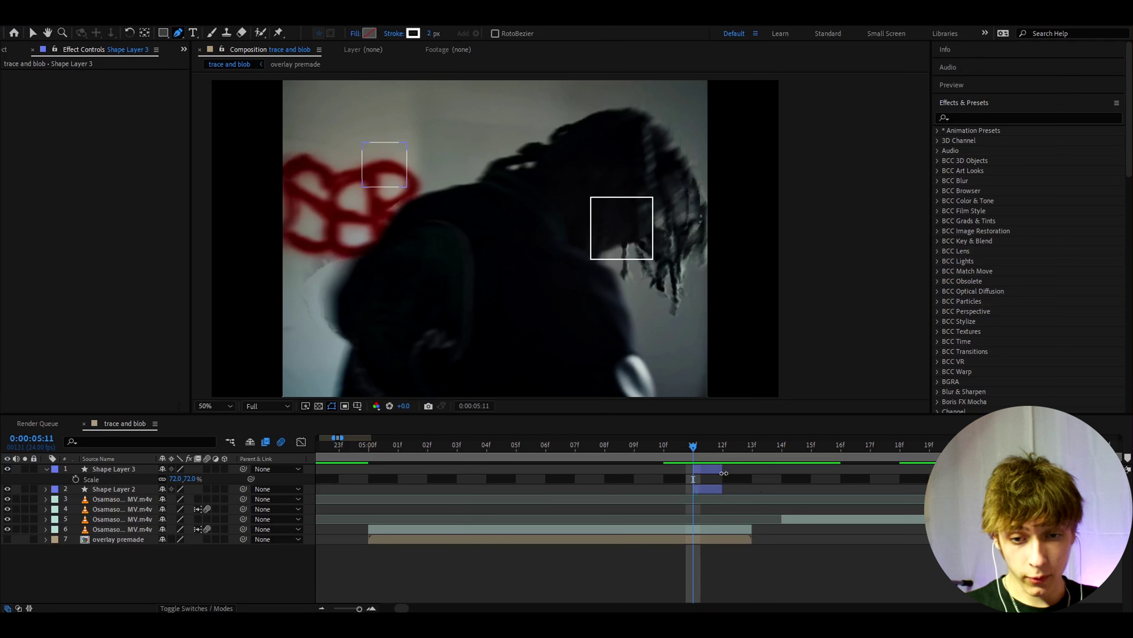
click(406, 142)
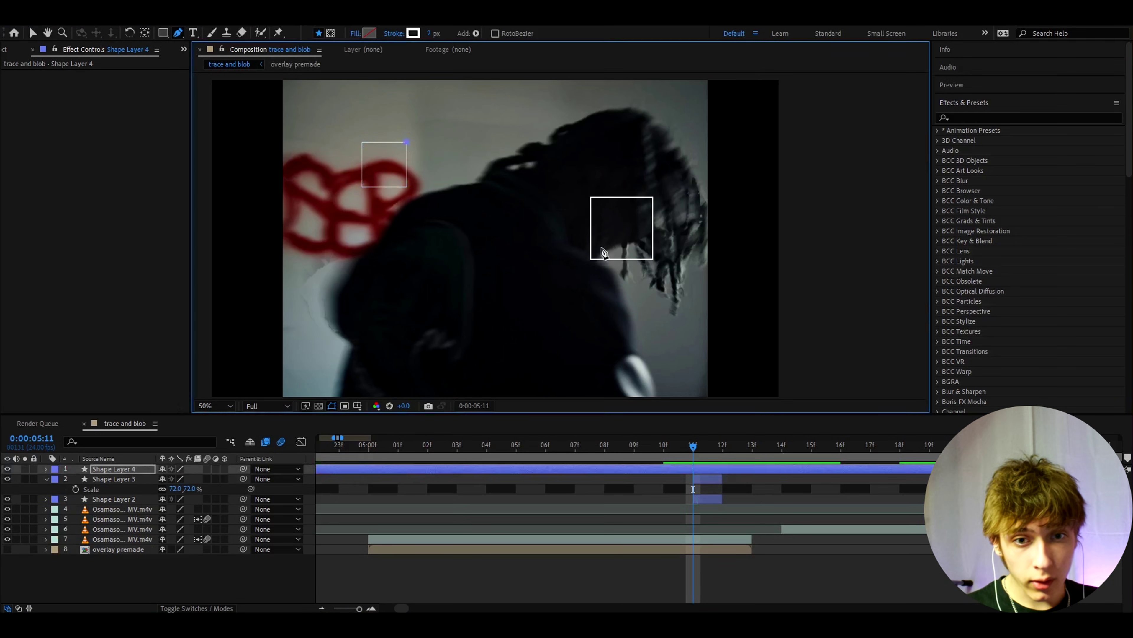
click(590, 258)
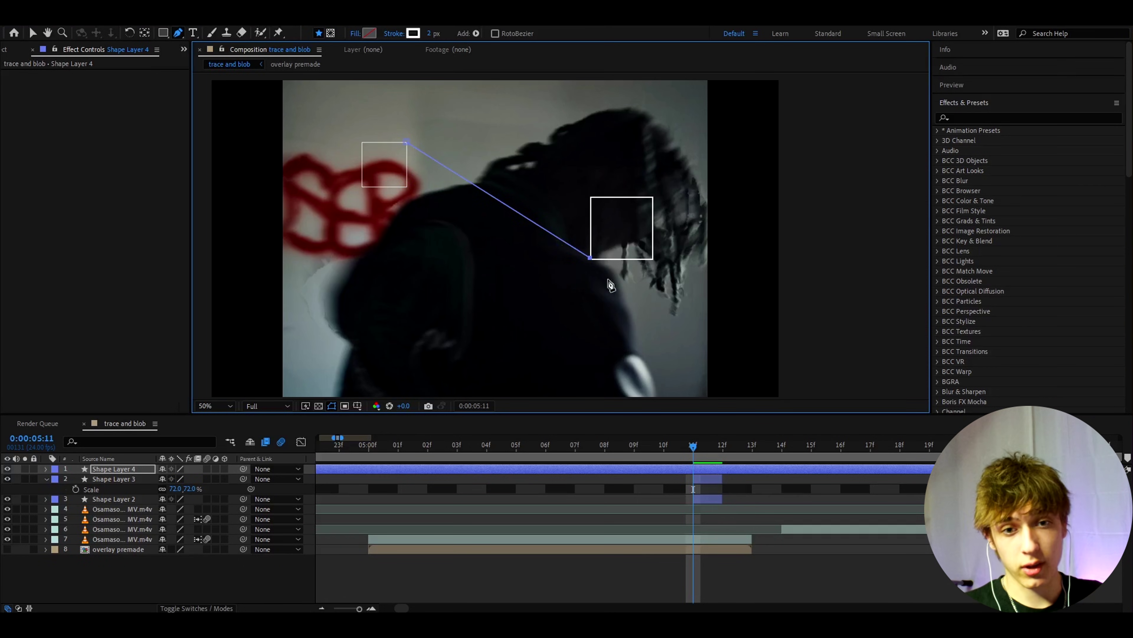
click(667, 520)
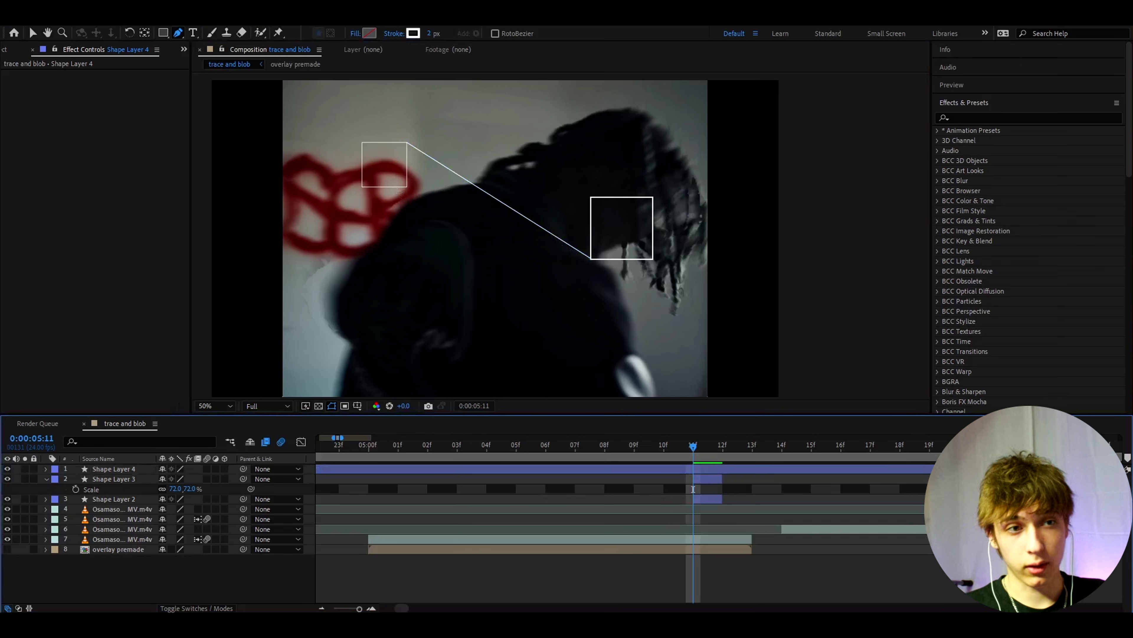
Step: Split the connecting line's layer at 0:00:05:11 and delete the part before it
key(v)
click(678, 470)
key(ctrl+shift+d)
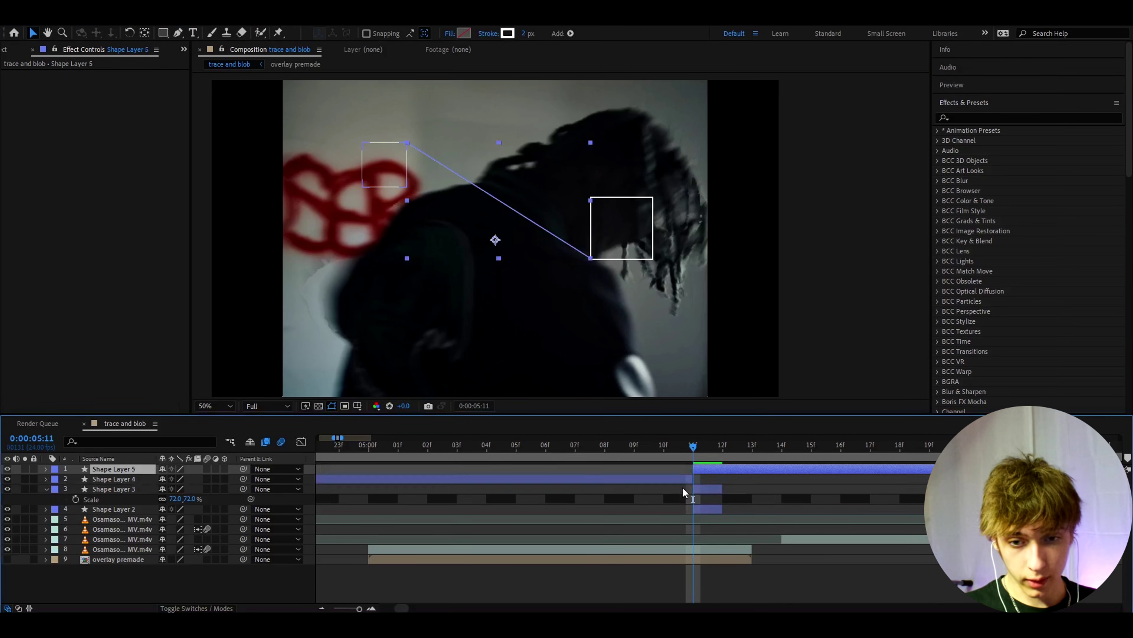
click(682, 481)
key(Delete)
Step: Split the connecting line's layer at 0:00:05:12, delete the part after it, and return to 0:00:05:11 with nothing selected
click(719, 448)
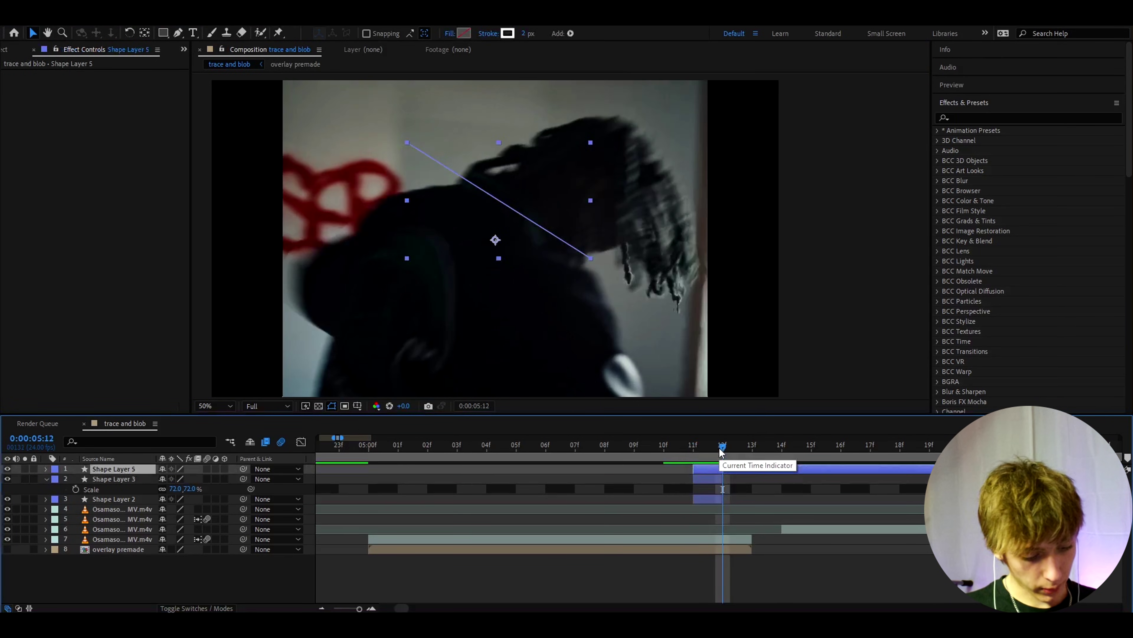
key(ctrl+shift+d)
key(Delete)
key(Page_Up)
click(727, 509)
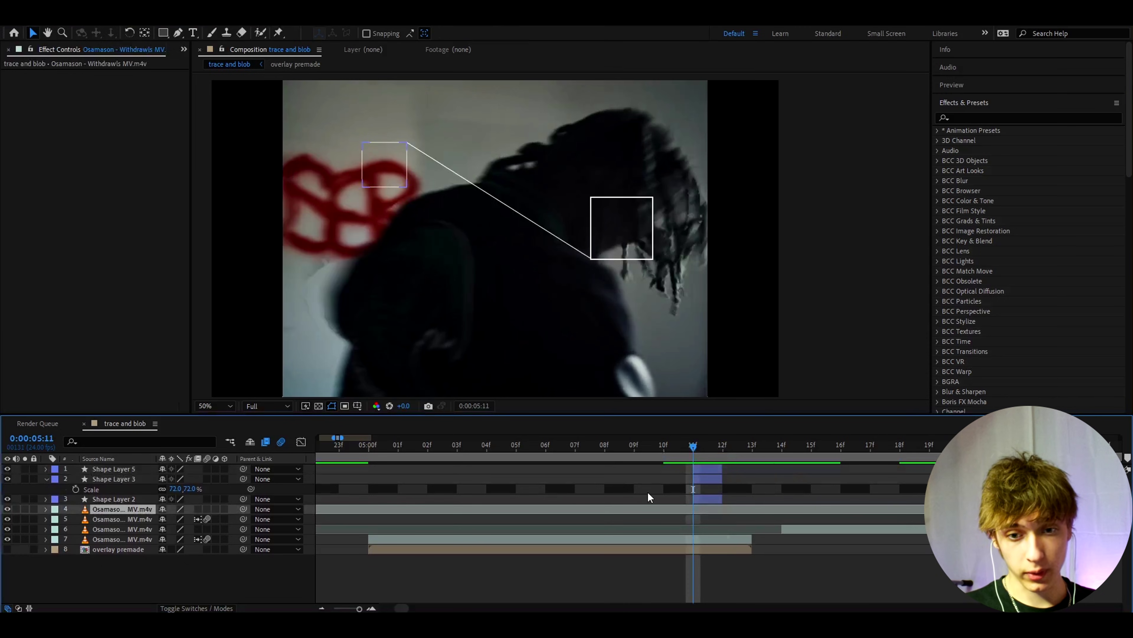
click(647, 492)
Step: Start a text layer above the large square, using the Arial Black font at 25 px
click(193, 33)
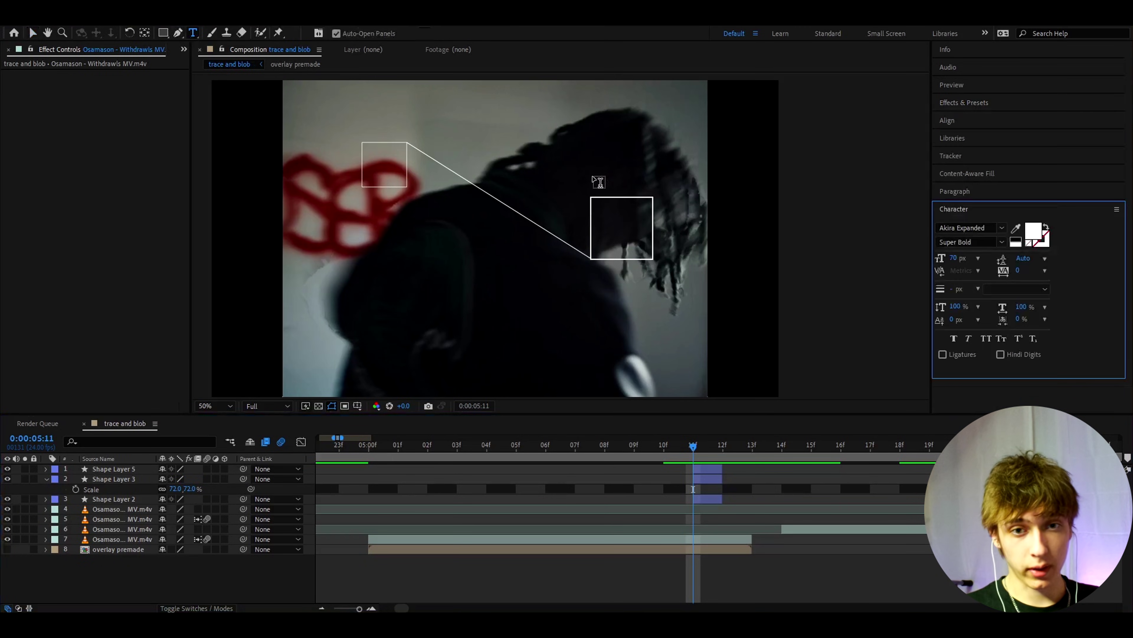
click(599, 185)
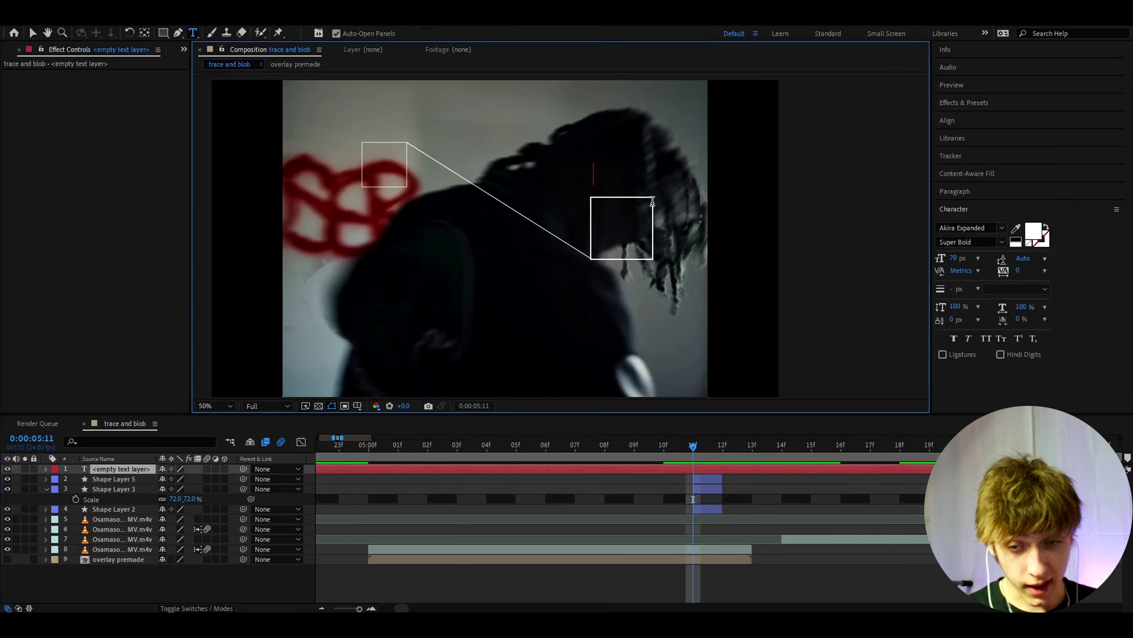
click(976, 228)
text(arial)
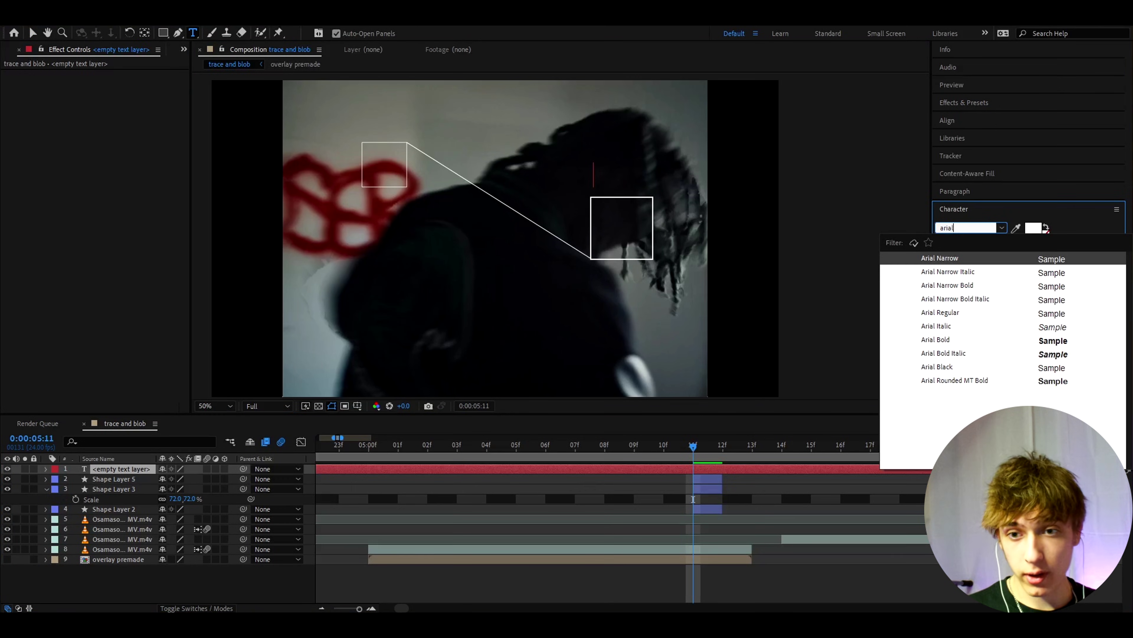
click(937, 366)
click(954, 259)
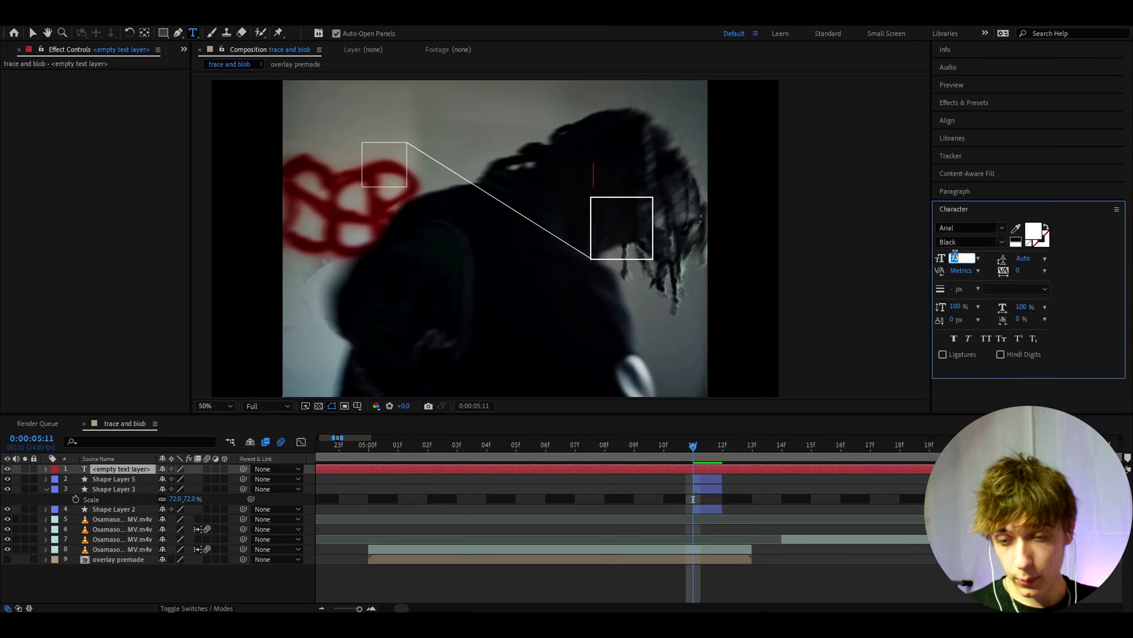
text(25)
key(Return)
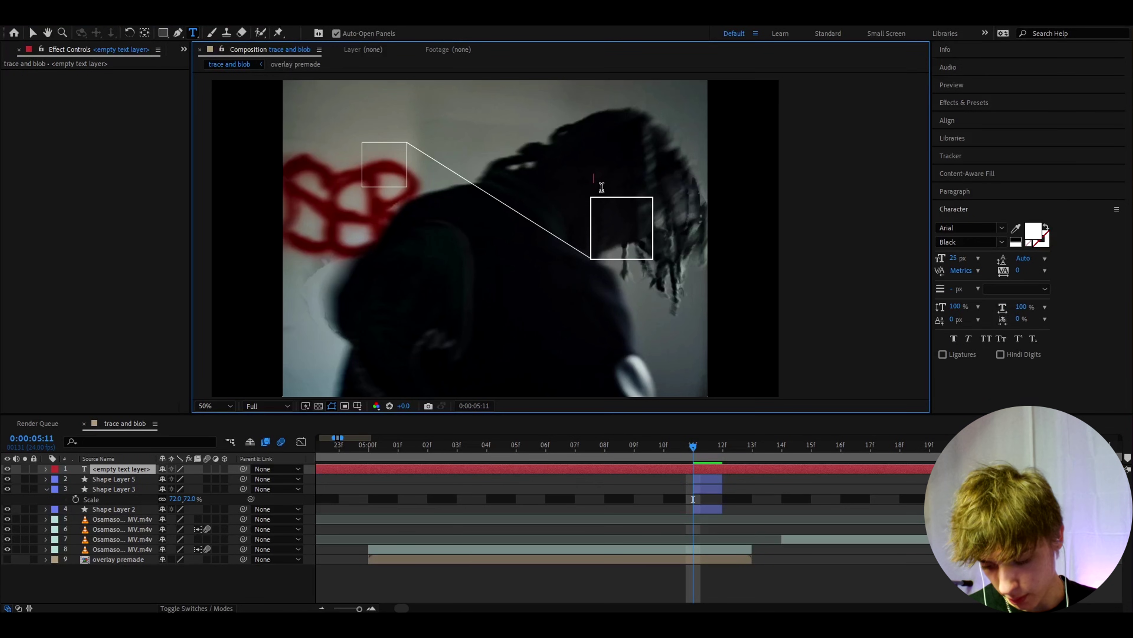
Step: Enter the text 765.POE.75A and place it directly on top of the large square's upper edge
text(7)
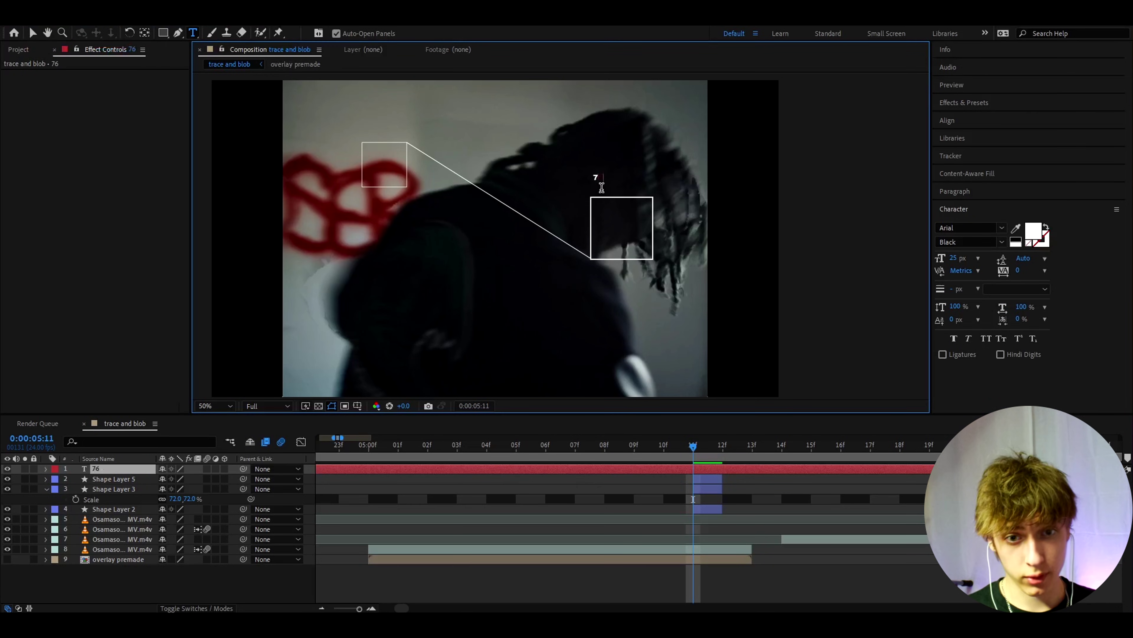
text(65.POE)
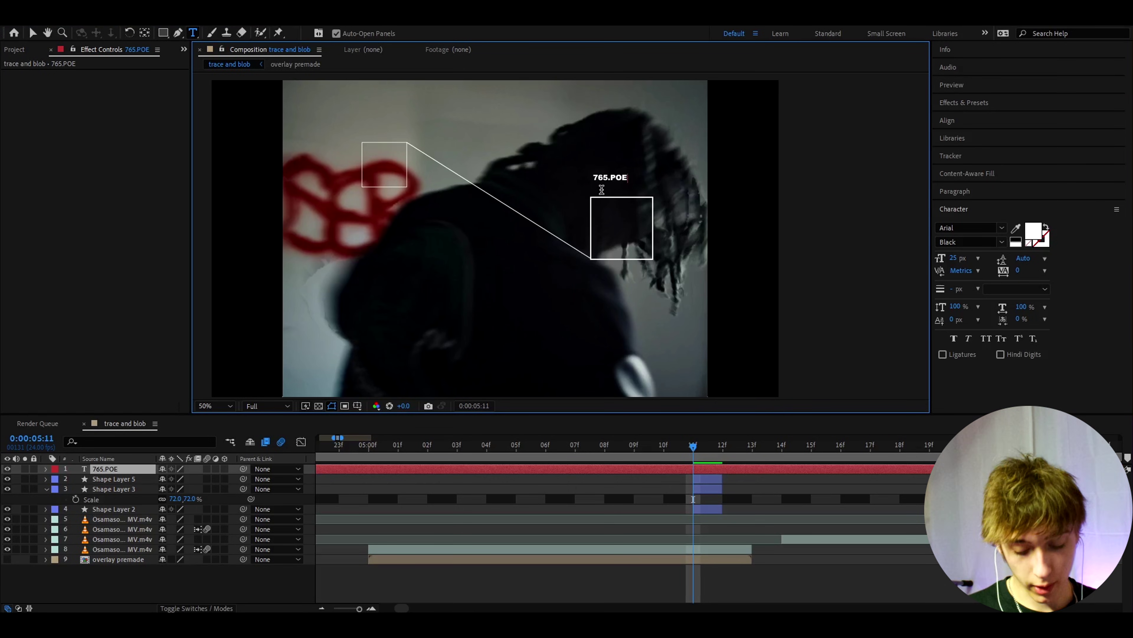
text(.75A)
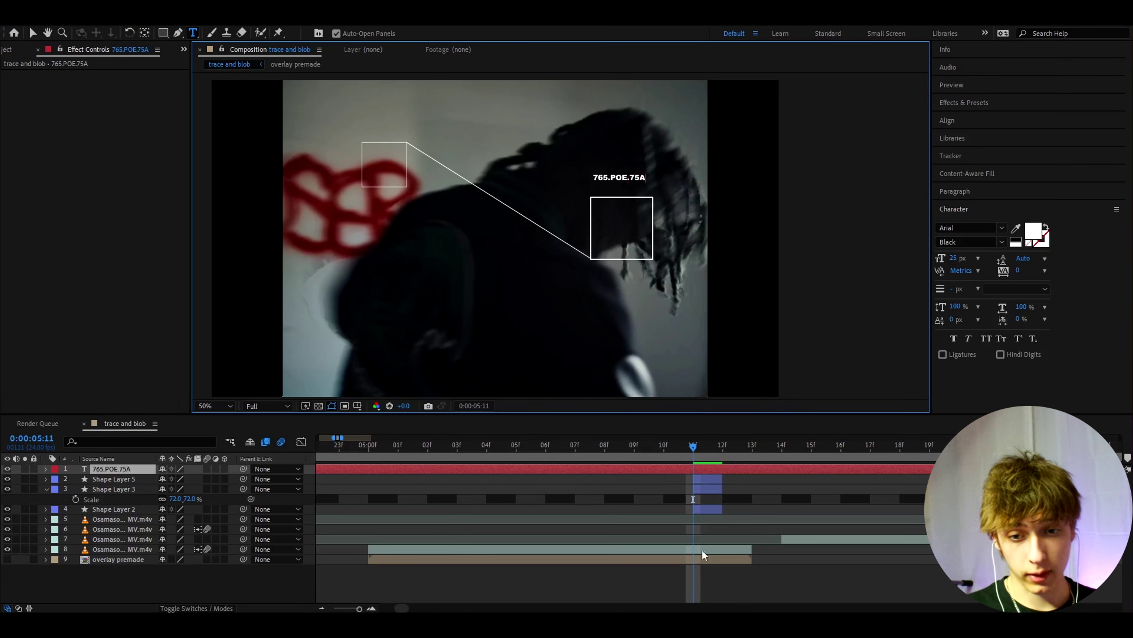
click(703, 467)
key(v)
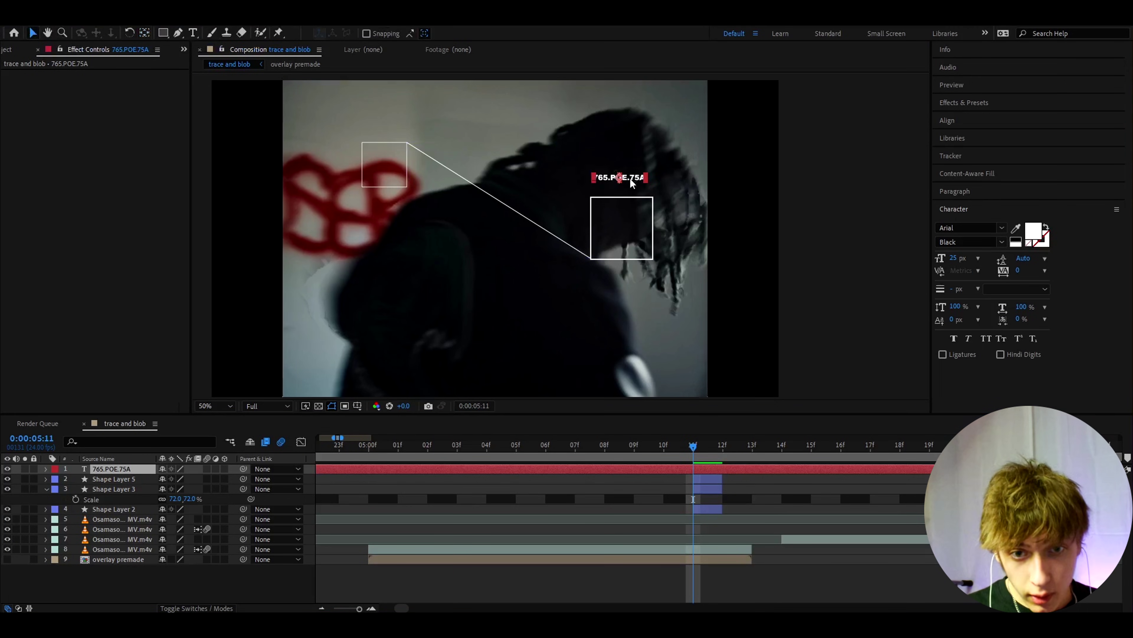
drag(631, 183, 634, 198)
click(679, 531)
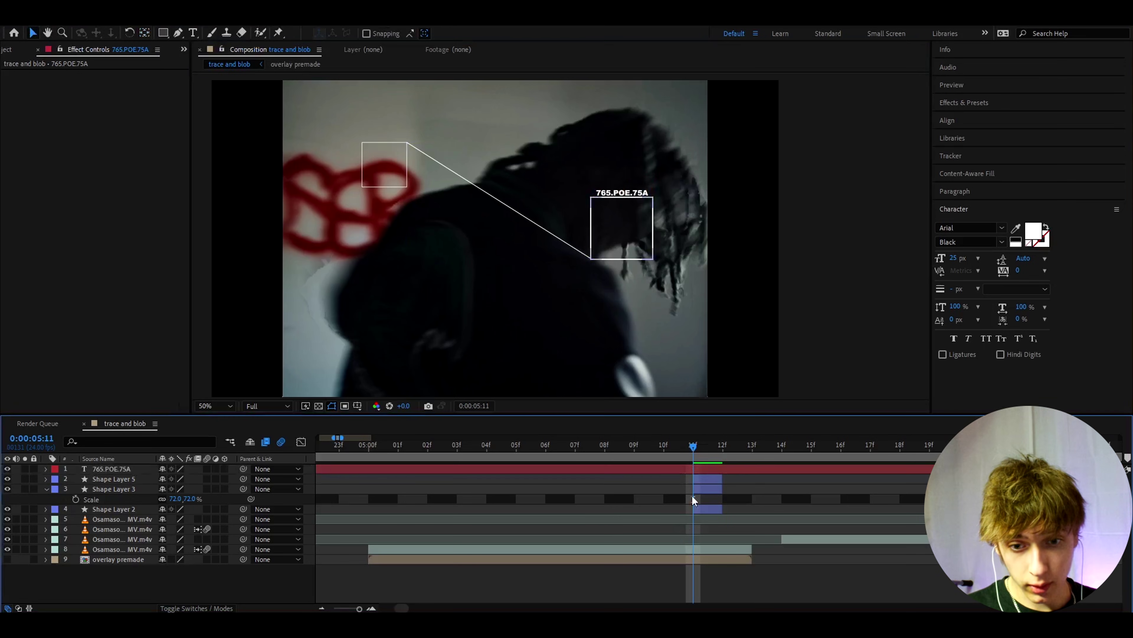
Step: Set the opacity of the 765.POE.75A text layer to 40%
click(693, 469)
key(t)
click(170, 478)
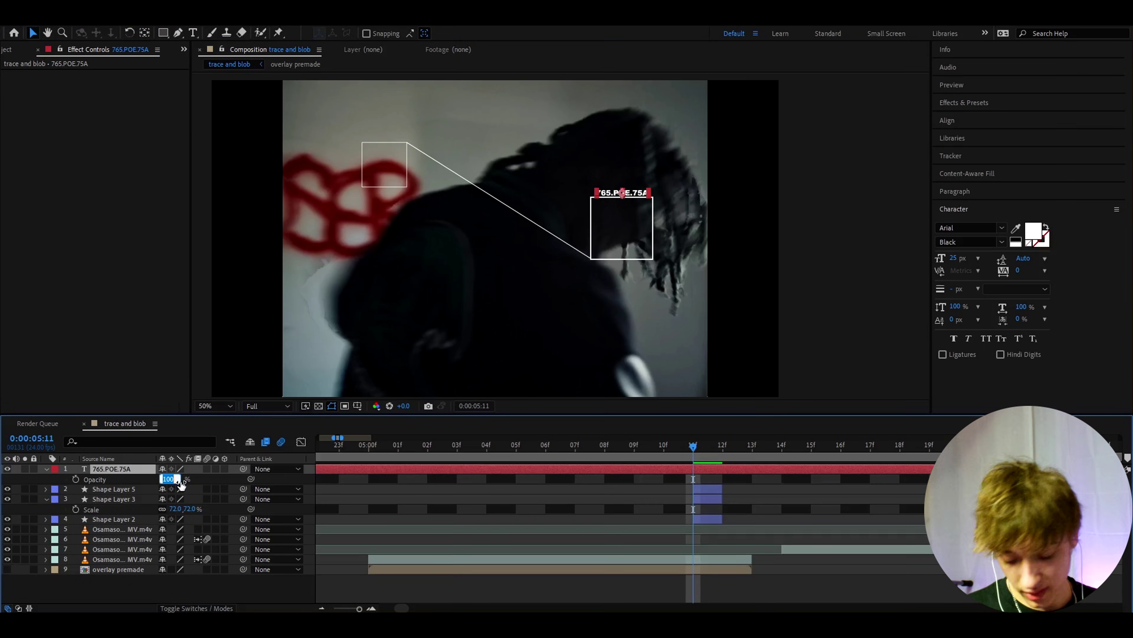
text(40)
key(Return)
Step: Trim the text layer to the single frame at 0:00:05:11 by splitting off the earlier part and cutting its end
click(701, 470)
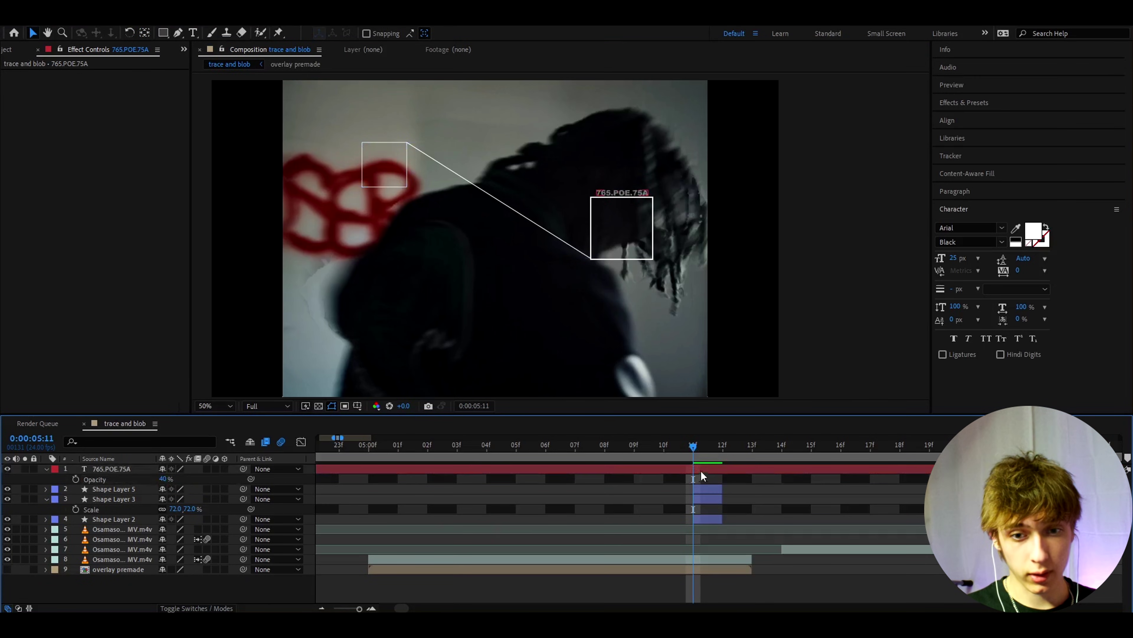
key(ctrl+shift+d)
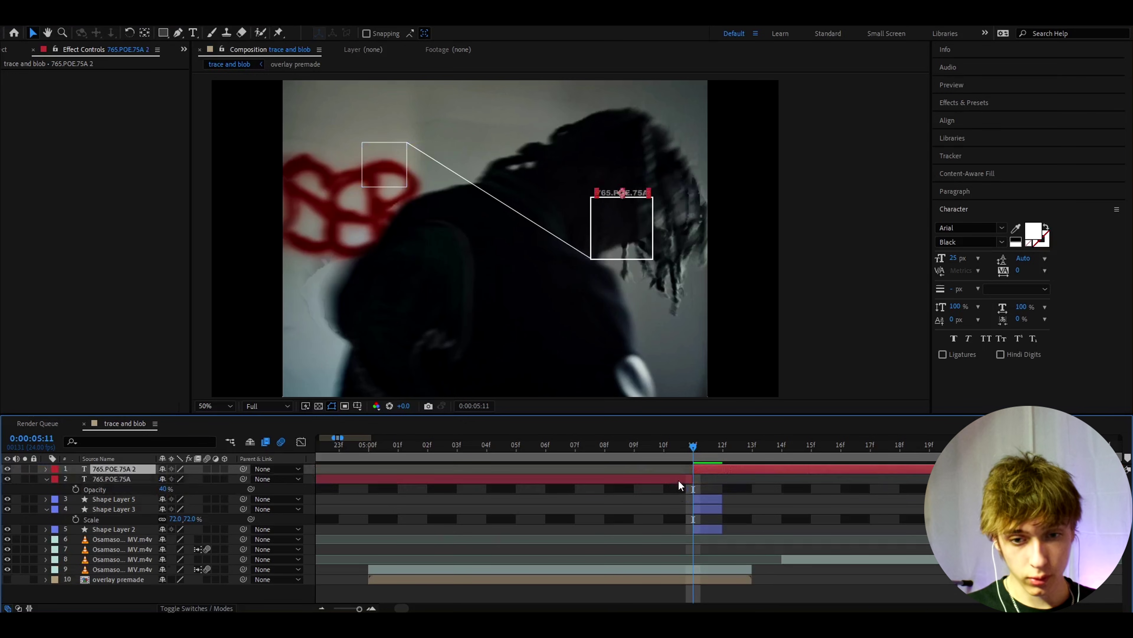
click(679, 479)
key(Delete)
click(705, 471)
key(alt+])
click(708, 525)
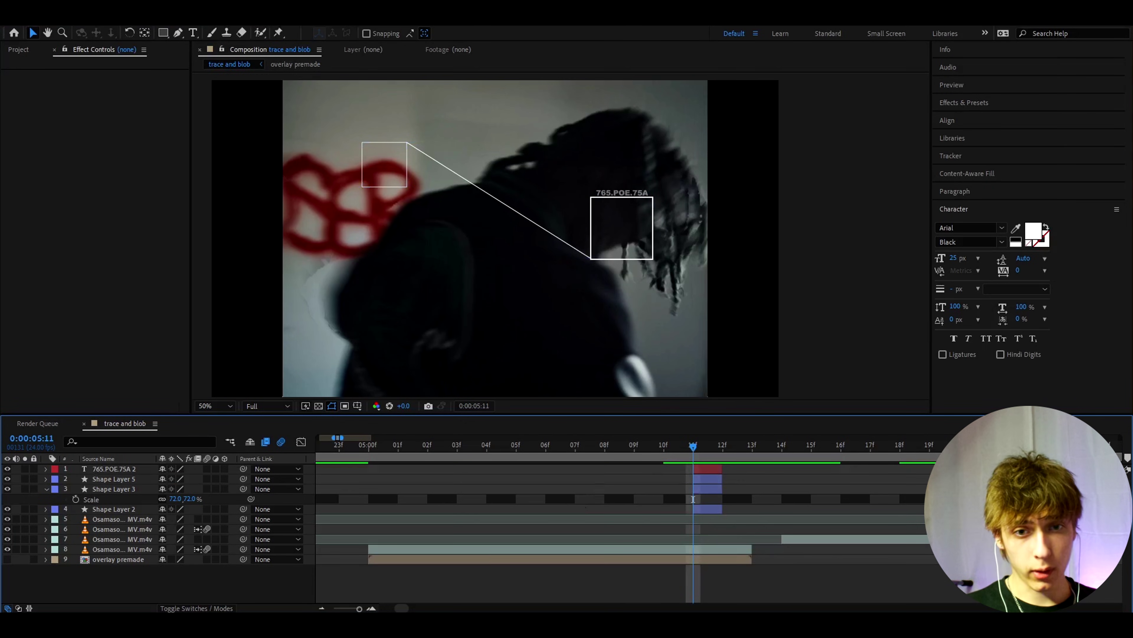
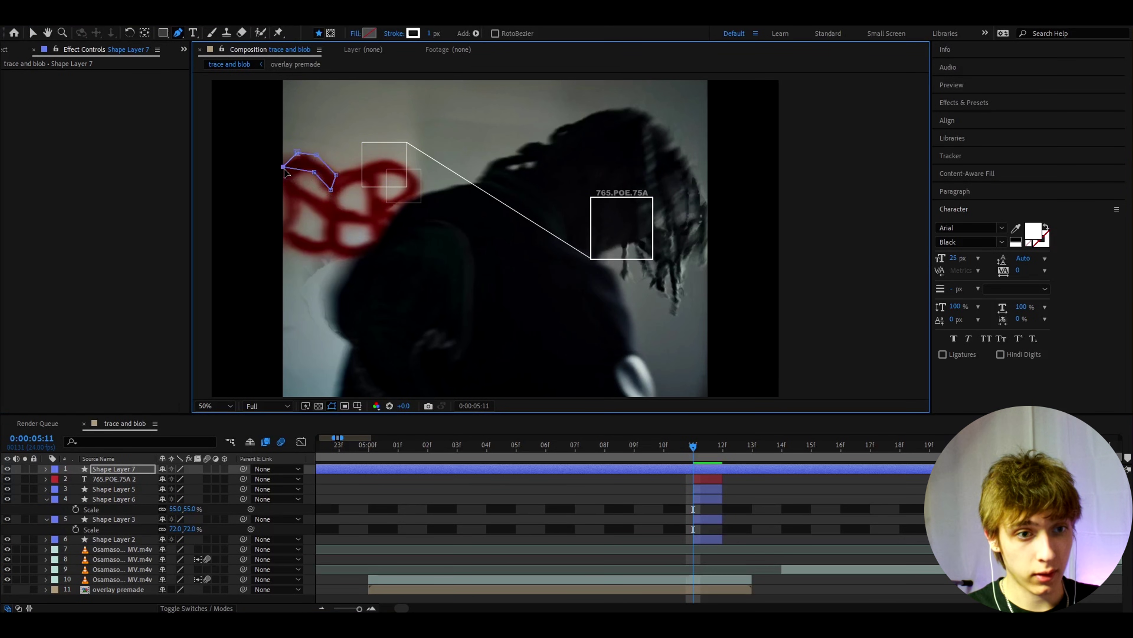
Step: Draw a closed triangle with a 1 px stroke from the backpack's left edge to the large square's upper-left corner on a new shape layer
key(F2)
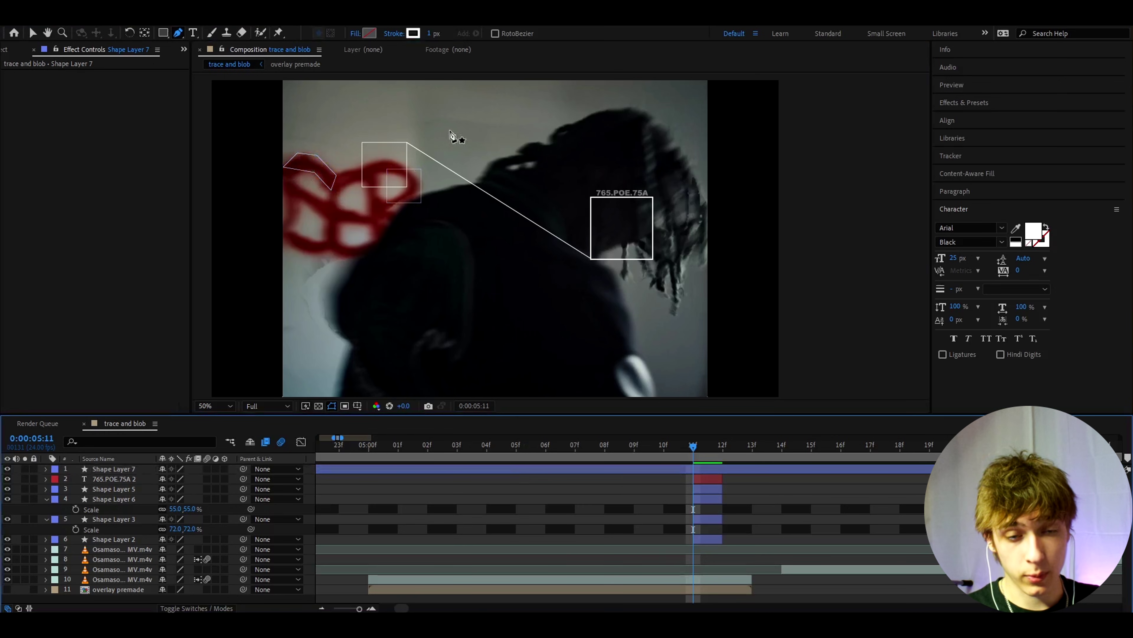
click(342, 301)
click(590, 195)
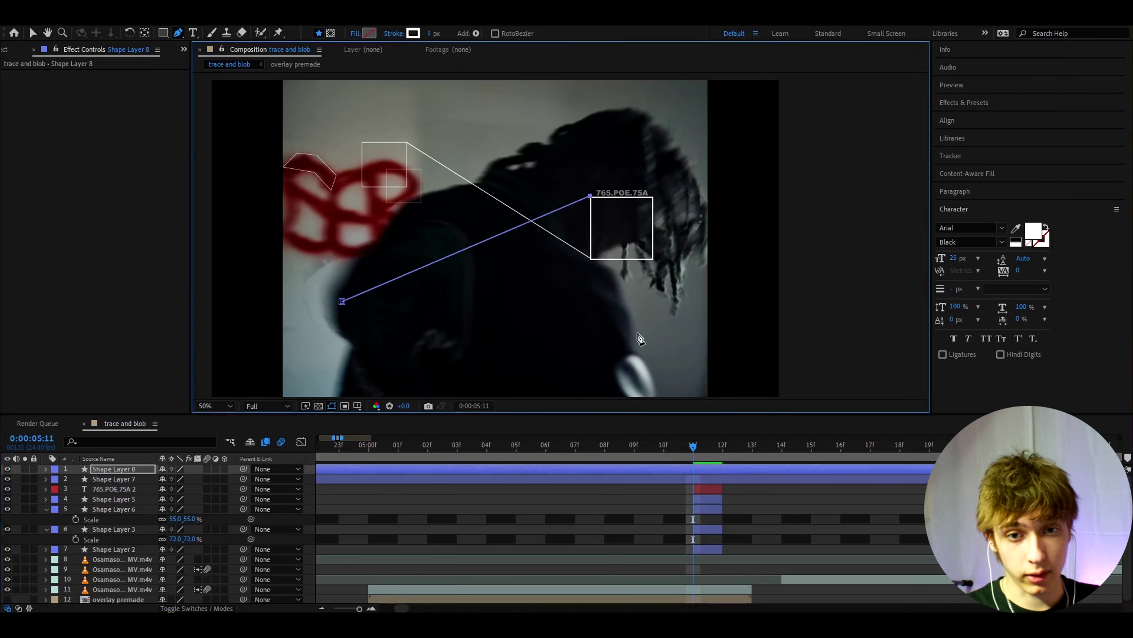
click(354, 346)
click(342, 301)
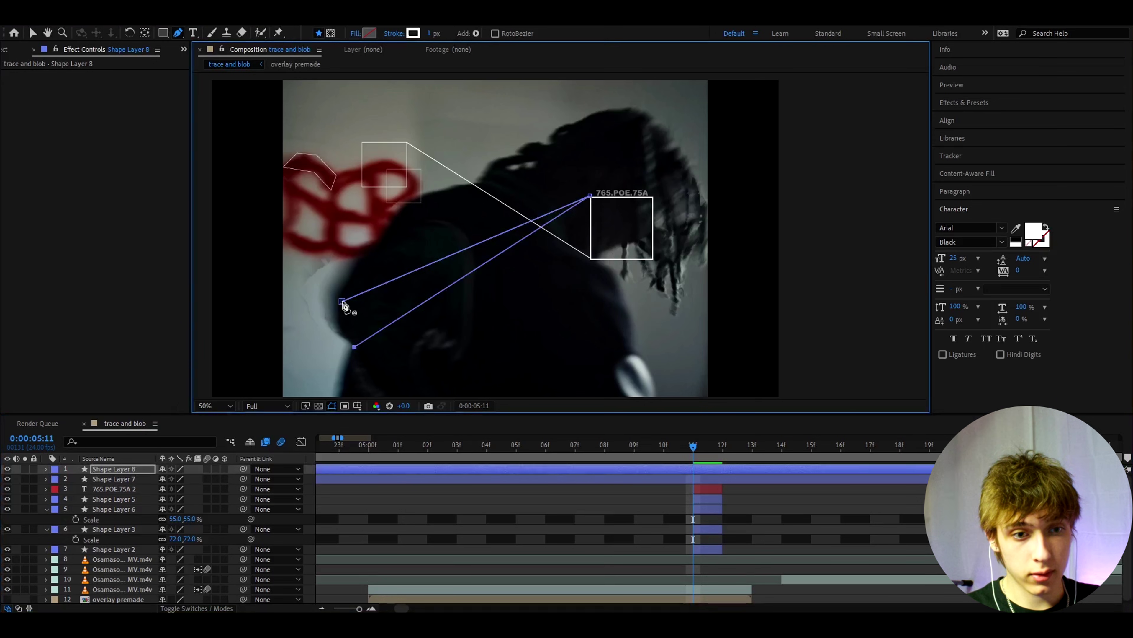
Step: Split the triangle and graffiti outline layers at 0:00:05:11 and delete both parts before it
click(100, 478)
click(74, 467)
shift+click(77, 478)
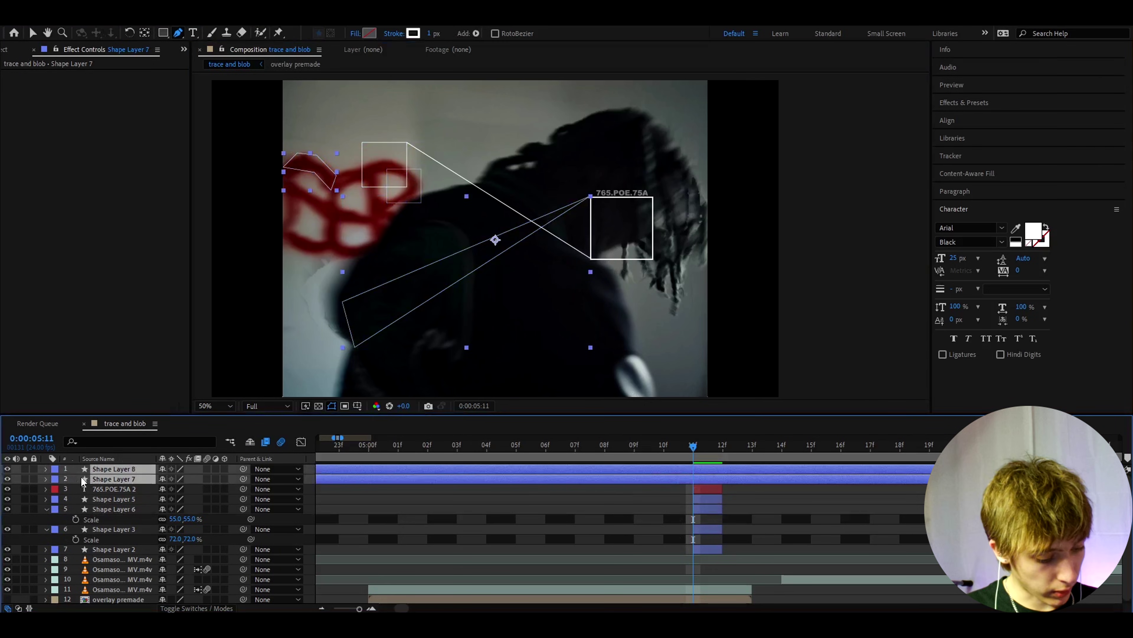
key(ctrl+shift+d)
click(668, 480)
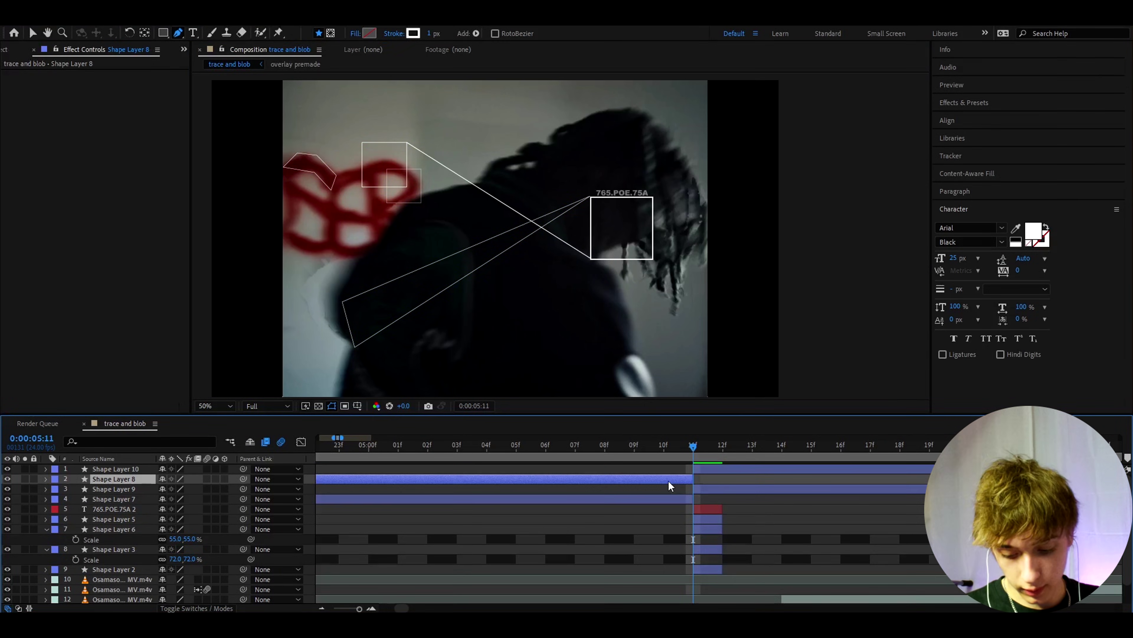
key(Delete)
click(668, 490)
key(Delete)
Step: Split the triangle and graffiti outline layers at 0:00:05:12 and delete both parts after it
click(725, 449)
click(91, 469)
shift+click(91, 480)
key(ctrl+shift+d)
key(Delete)
Step: Play back the clip from just before the one-frame overlay to check the effect
drag(722, 447, 649, 467)
key(space)
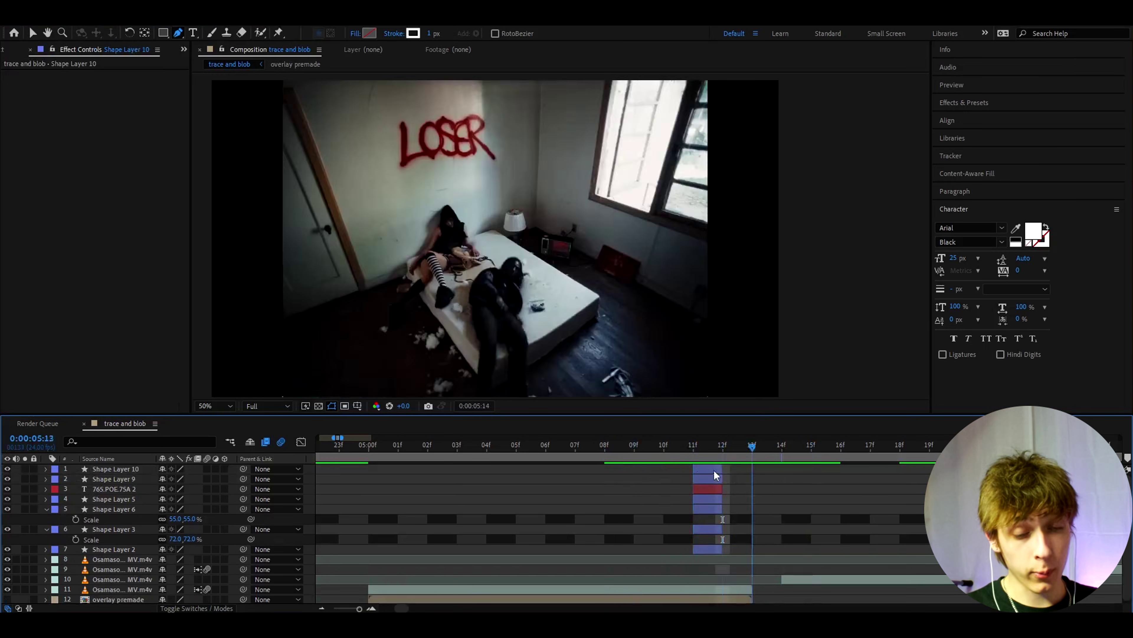
key(space)
Step: Duplicate the smallest graffiti square twice, placing one copy on top of the head and the other over the white patch at lower right
key(q)
click(713, 509)
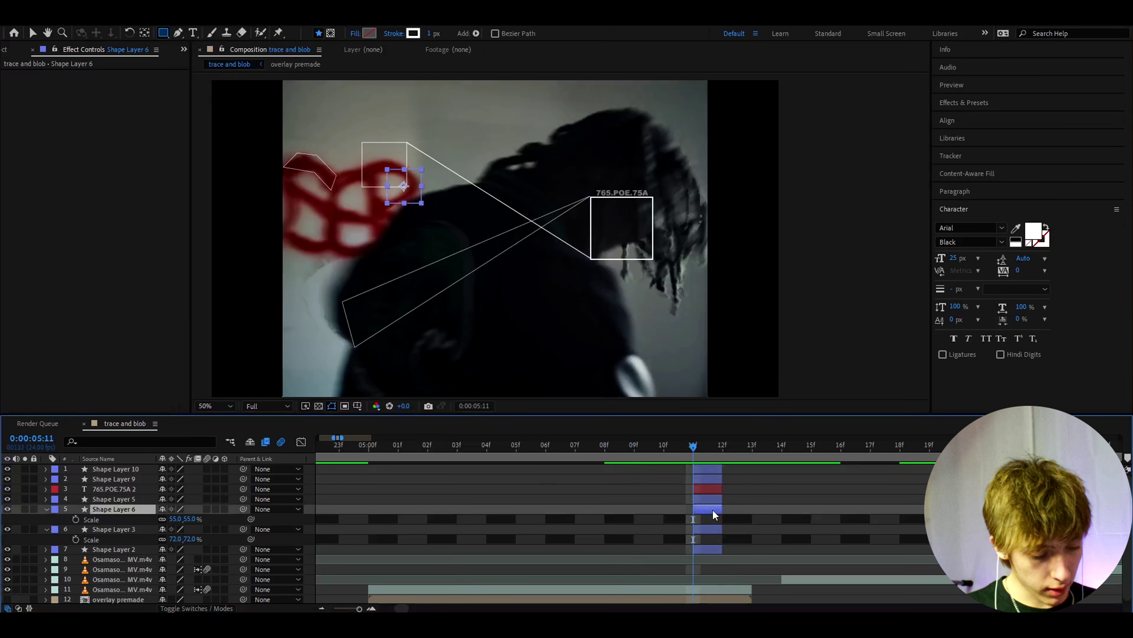
key(ctrl+d)
click(33, 34)
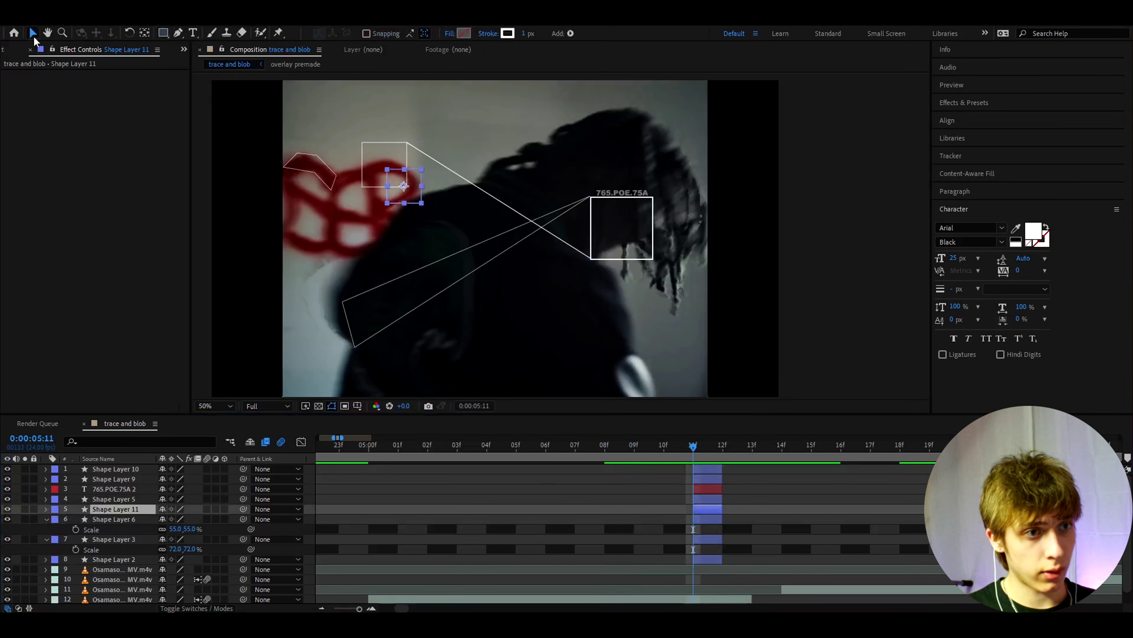
drag(411, 184, 578, 136)
key(ctrl+d)
Step: Duplicate the 765.POE.75A text layer and move the copy above the larger square over the graffiti
click(712, 488)
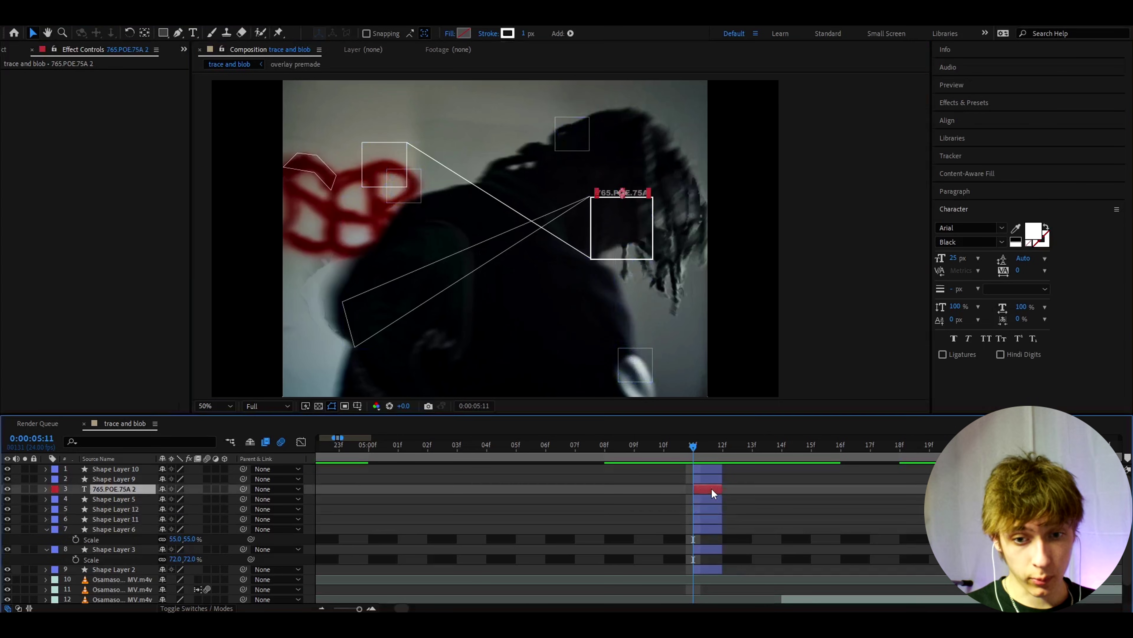
key(ctrl+d)
drag(630, 196, 395, 134)
key(ctrl+z)
Step: Change the text of the copied label above the graffiti square to SUB.4.FUN!
double_click(709, 489)
text(SUB.4.FUN1)
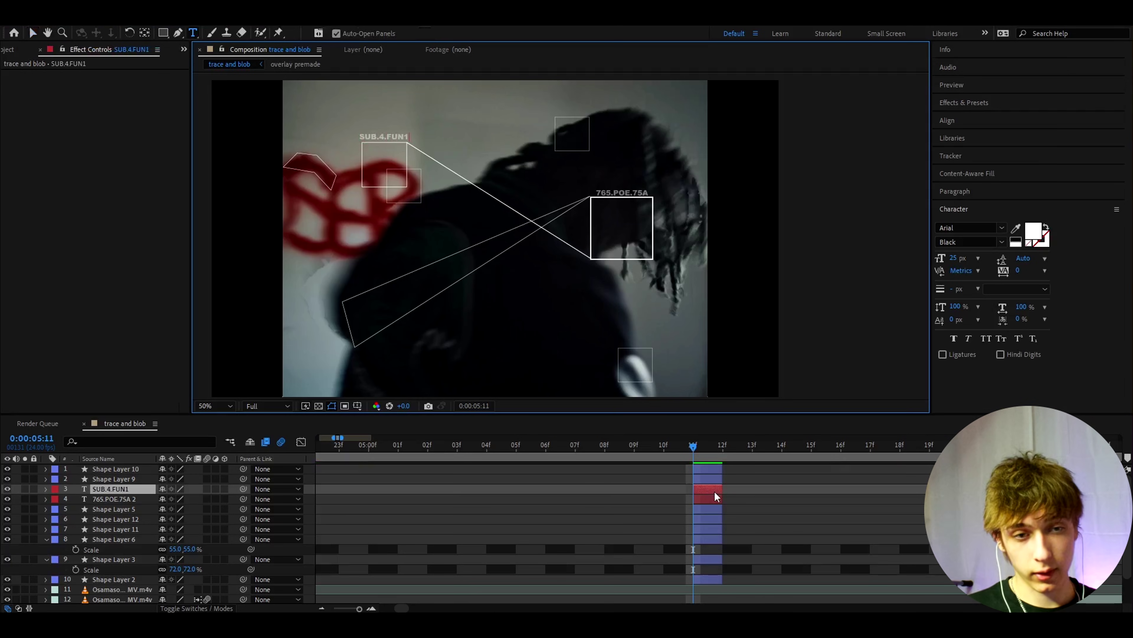
key(BackSpace)
text(!)
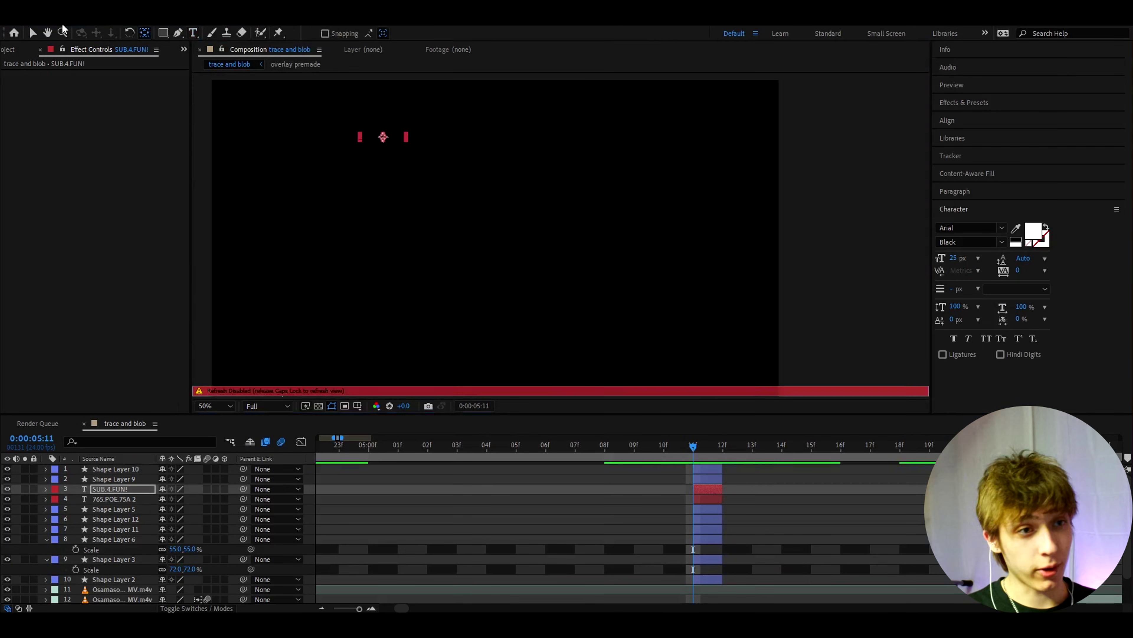
Step: Set the scale of the SUB.4.FUN! label to 80% and fit the composition view to the frame
click(32, 33)
click(704, 489)
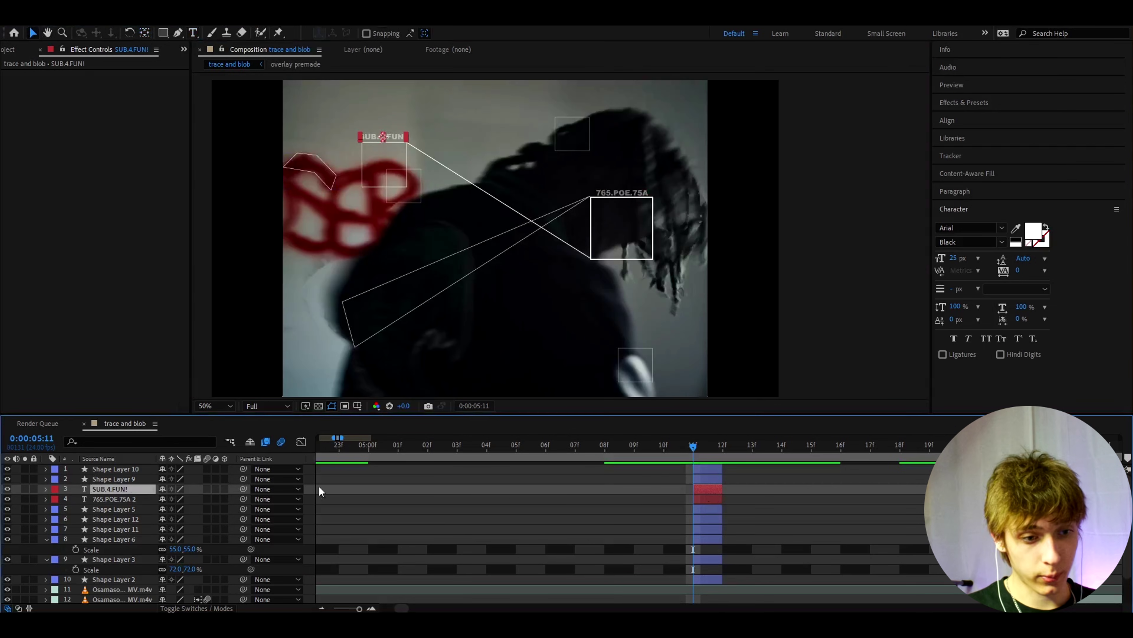
key(t)
click(169, 499)
text(20)
key(Return)
key(s)
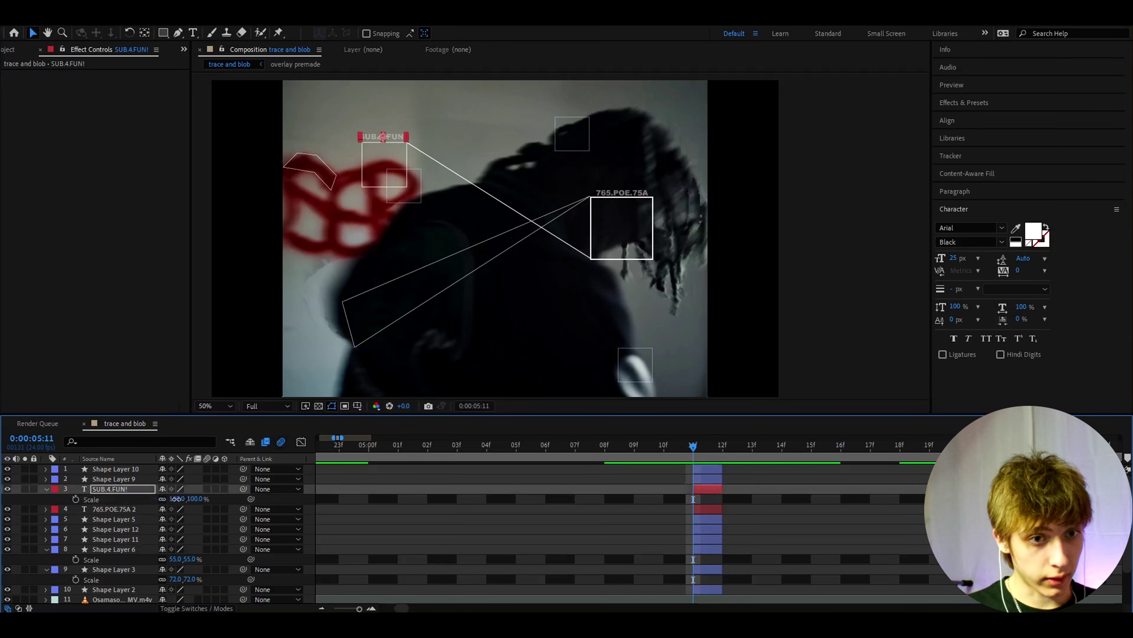
scroll(415, 126, up, 2)
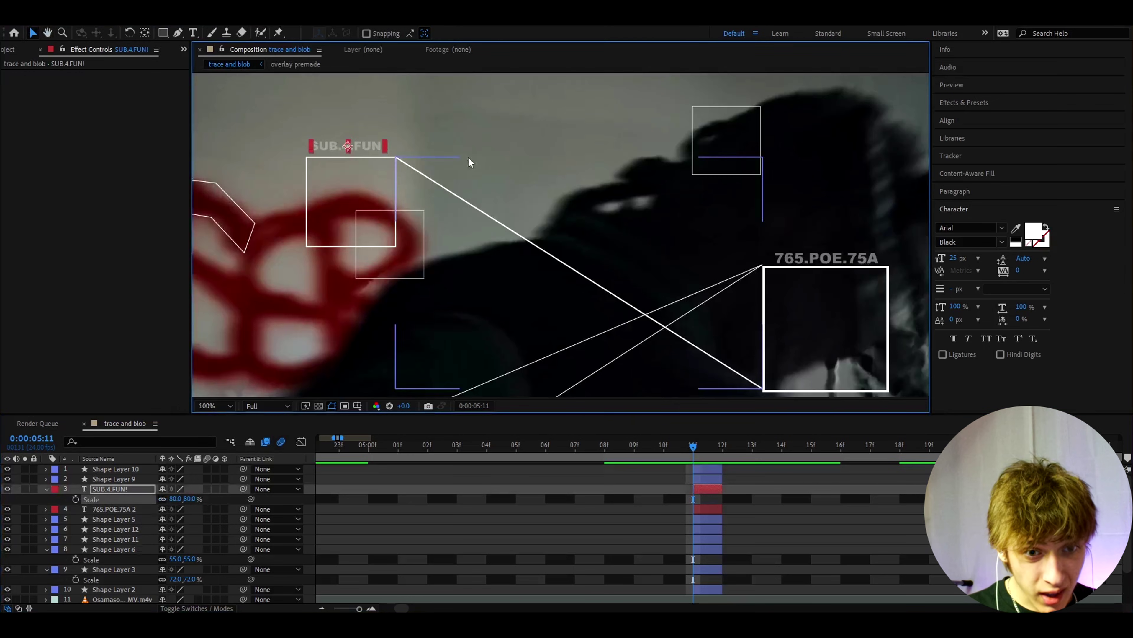
scroll(461, 185, down, 1)
click(218, 404)
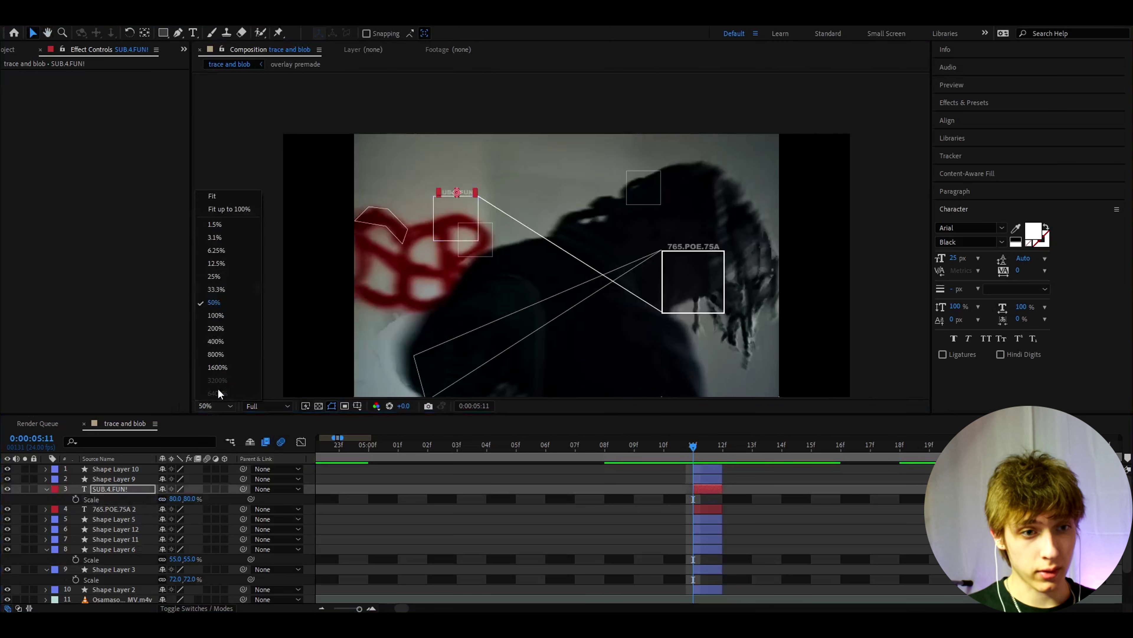
click(256, 208)
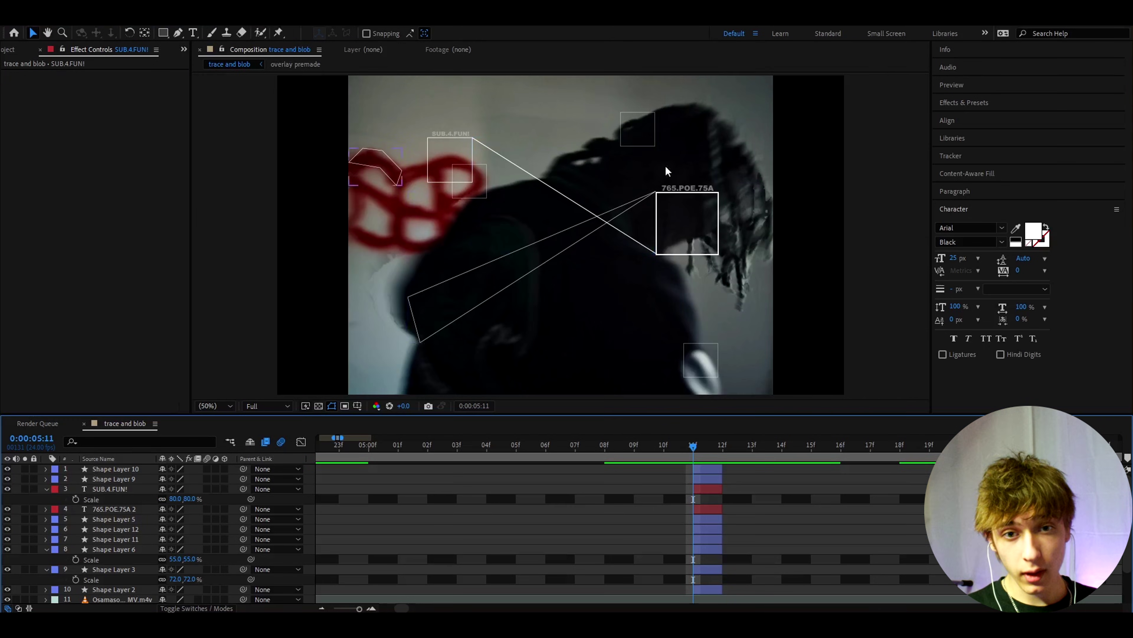
Step: Duplicate the small square on top of the head, scale the copy to 32%, and move it further right over the hair
click(705, 467)
click(700, 482)
click(701, 529)
key(ctrl+d)
drag(632, 123, 700, 95)
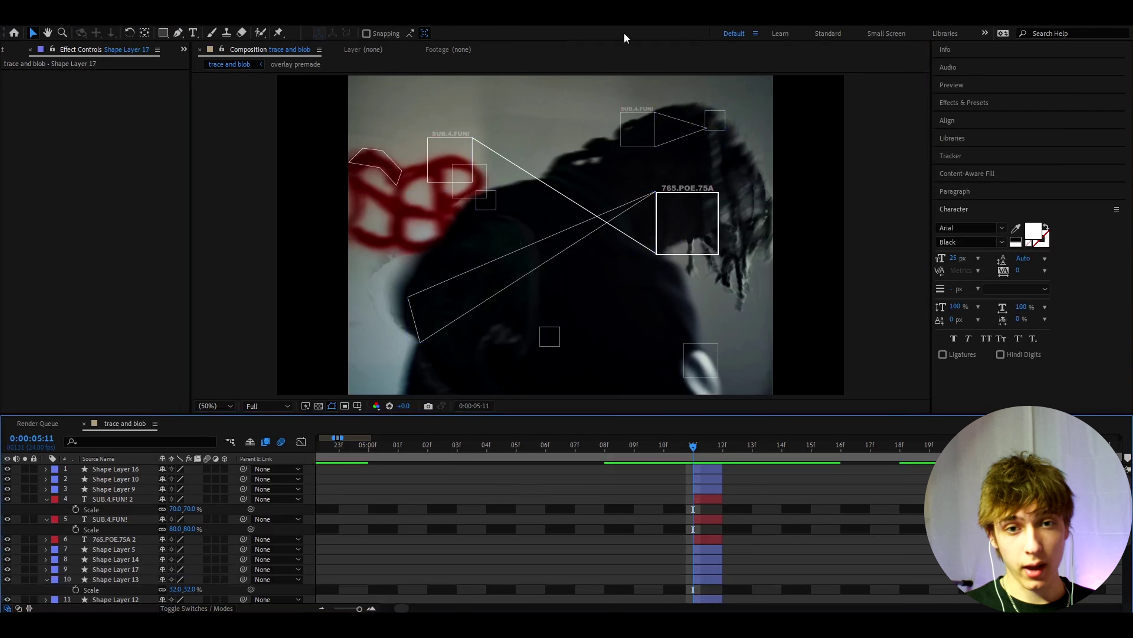
Step: Duplicate all the square, line, outline and text layers and move the copies one frame earlier, to 0:00:05:10
scroll(677, 477, down, 5)
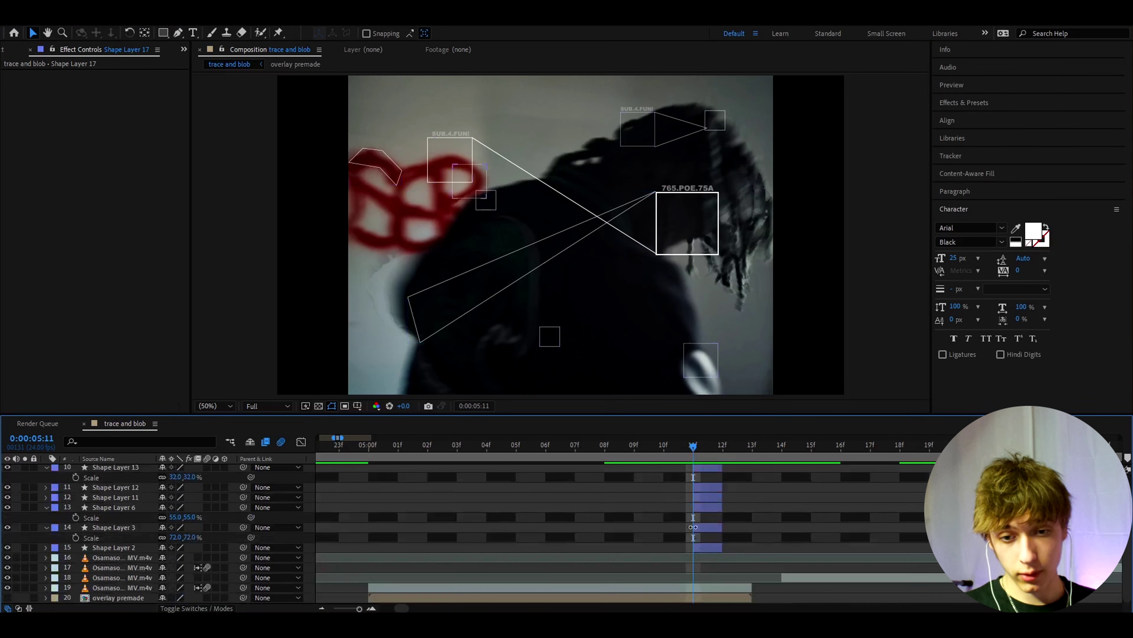
click(70, 546)
key(ctrl+a)
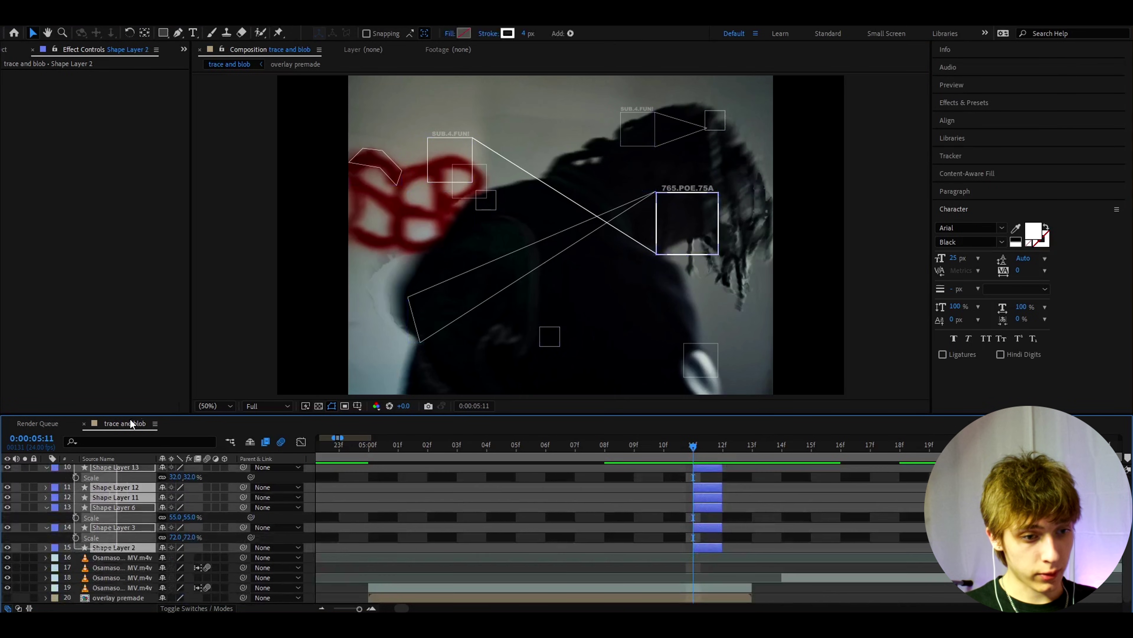
scroll(124, 428, up, 5)
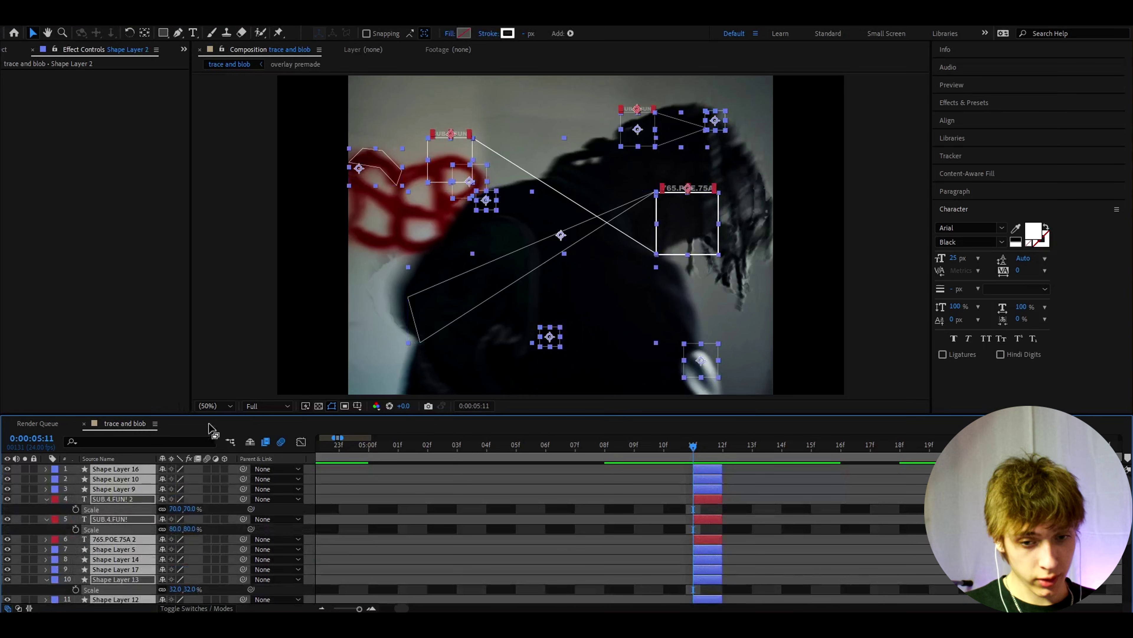
scroll(654, 500, down, 6)
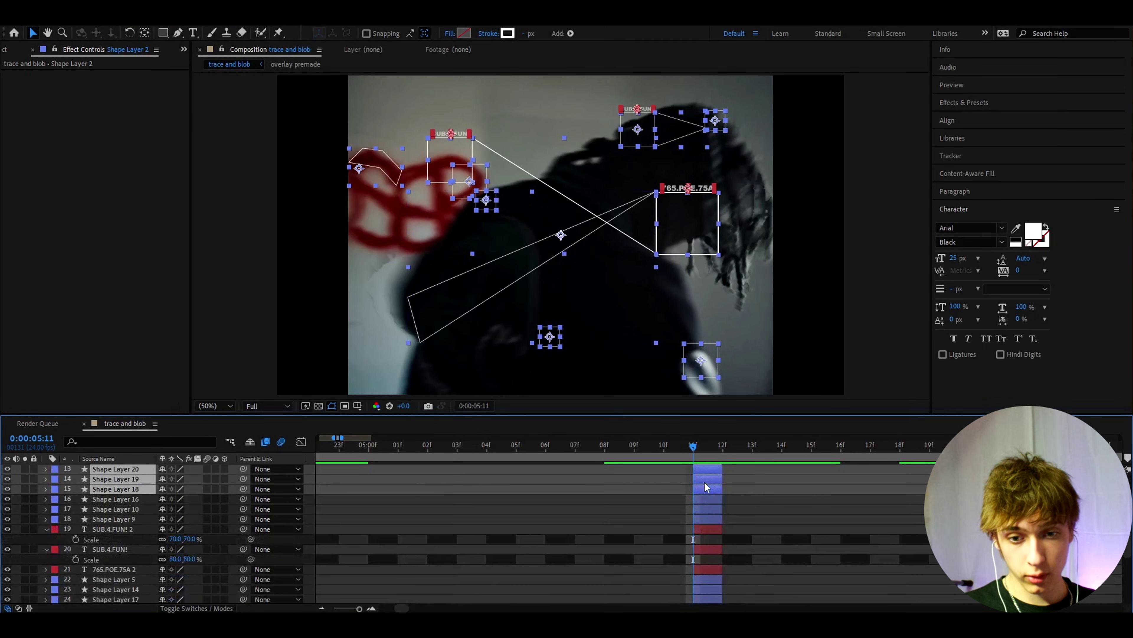
drag(703, 490, 688, 490)
drag(693, 446, 667, 446)
Step: Shift all the duplicated overlay layers left together, bringing the centred shape layers' X position to 732
scroll(557, 499, up, 6)
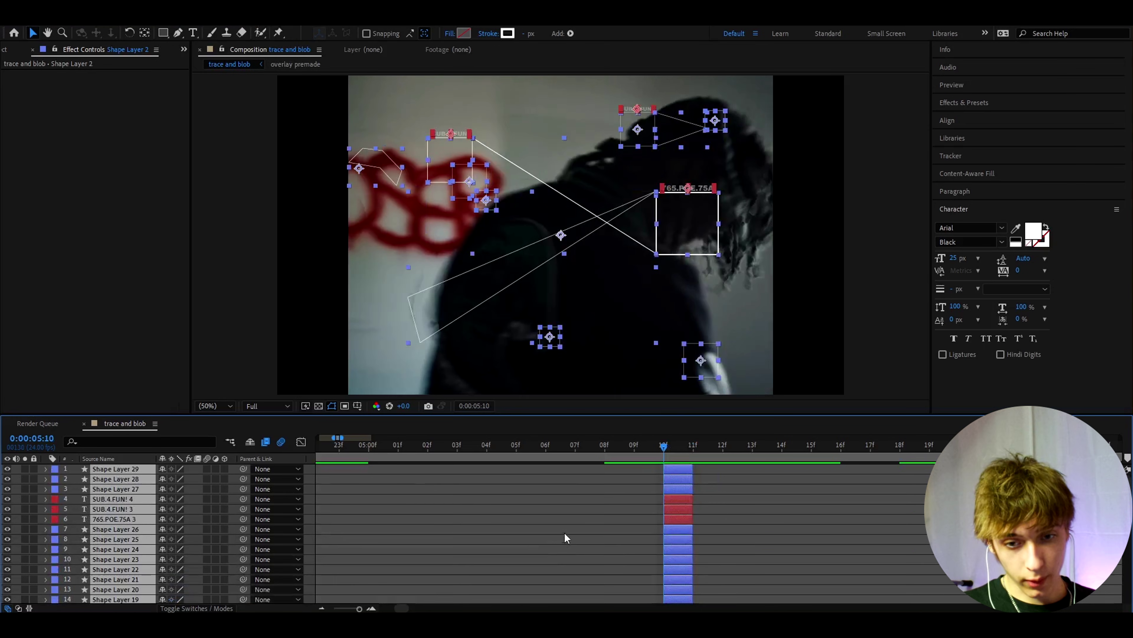
key(p)
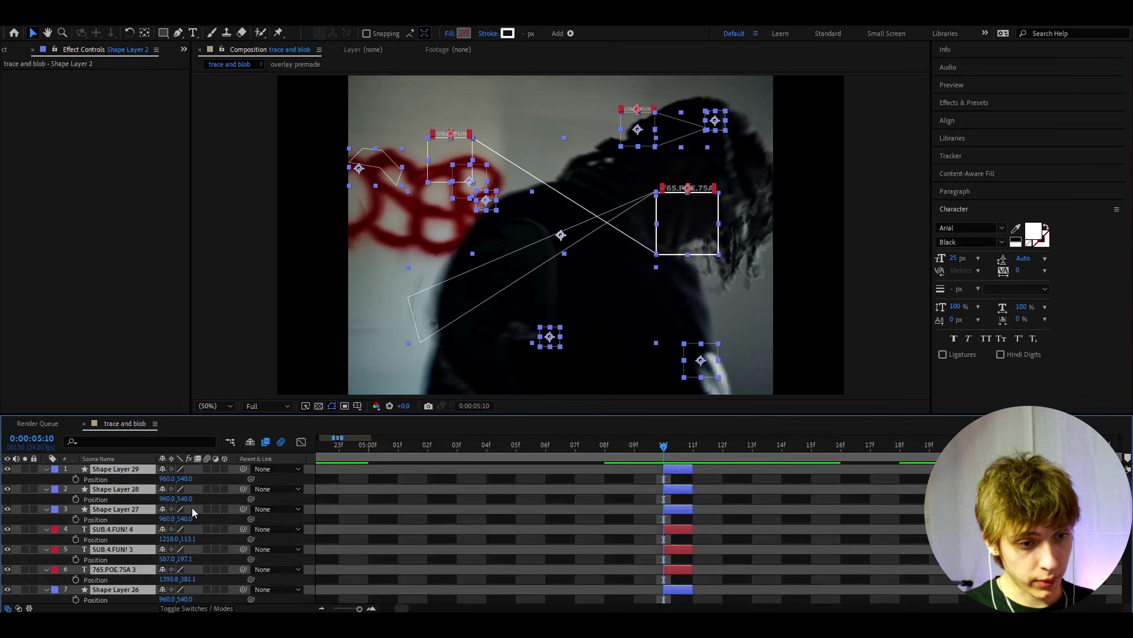
drag(167, 479, 537, 452)
Step: Draw a square outline over the face at 0:00:05:09 and set its stroke width to 3.5 px
mouse_move(655, 444)
mouse_down()
mouse_move(592, 451)
mouse_move(765, 470)
mouse_move(613, 472)
mouse_move(753, 480)
mouse_move(749, 448)
mouse_move(624, 456)
mouse_move(666, 455)
mouse_up()
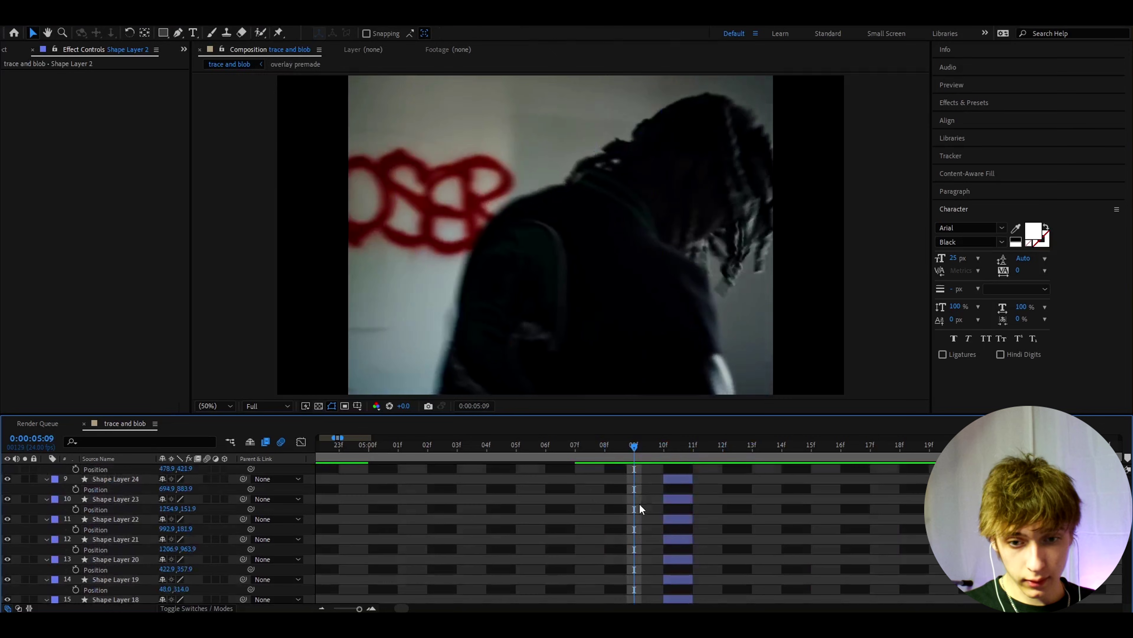
scroll(639, 503, down, 6)
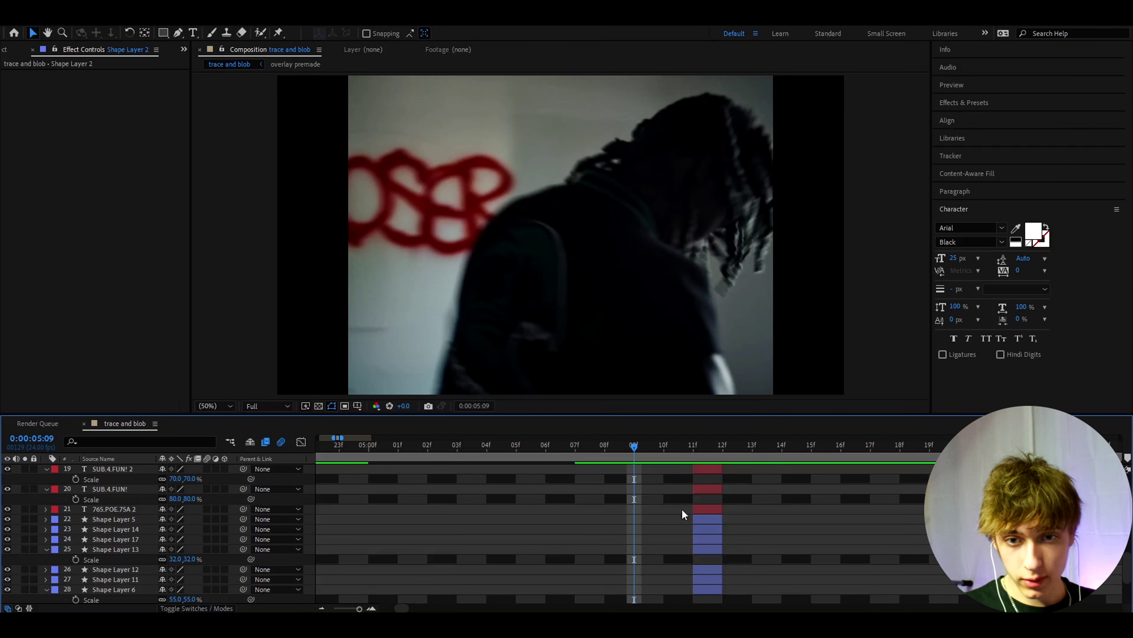
click(162, 31)
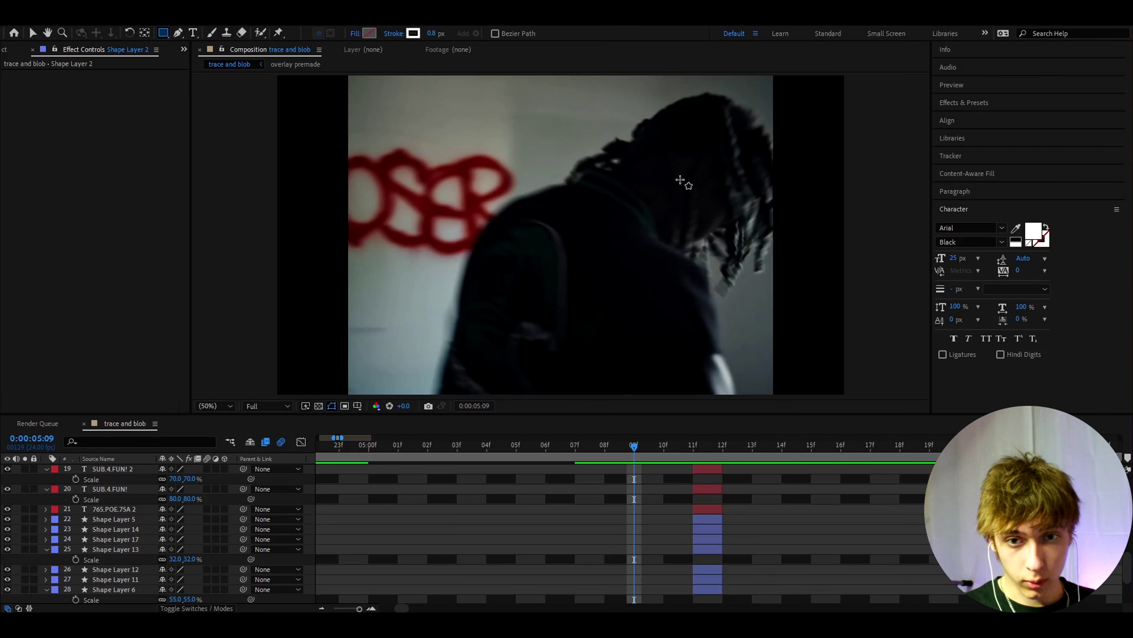
drag(670, 167, 748, 243)
click(430, 33)
text(3)
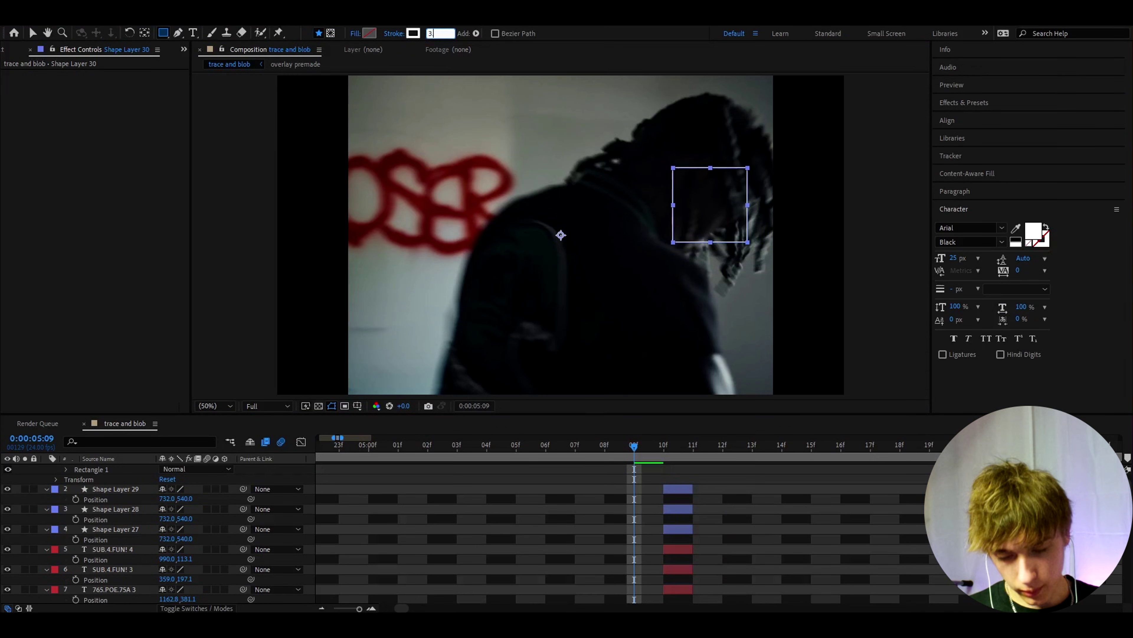
text(.5)
key(Return)
click(497, 603)
scroll(497, 603, up, 1)
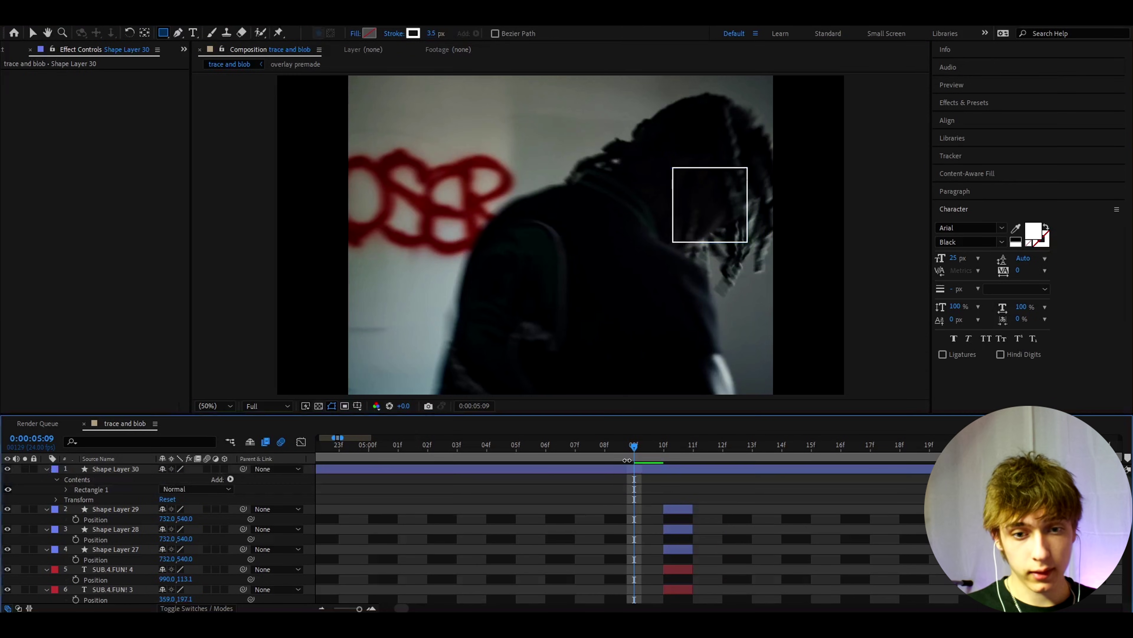
Step: Trim the new face square's layer to two frames, running from 0:00:05:08 to 0:00:05:10
click(628, 470)
key(ctrl+shift+d)
click(623, 479)
key(Delete)
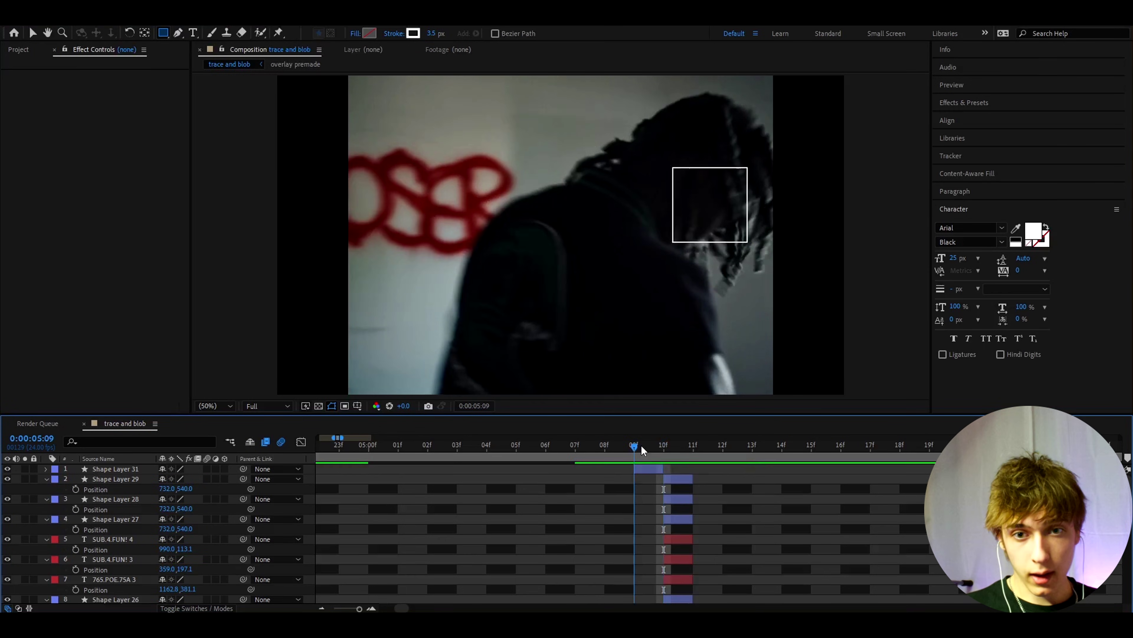
key(Page_Up)
click(631, 471)
drag(631, 471, 656, 476)
Step: Play back the clip from a few frames before the overlays and save the project
key(Page_Up)
key(Page_Up)
key(Page_Up)
key(Page_Up)
key(space)
key(space)
key(i)
key(ctrl+s)
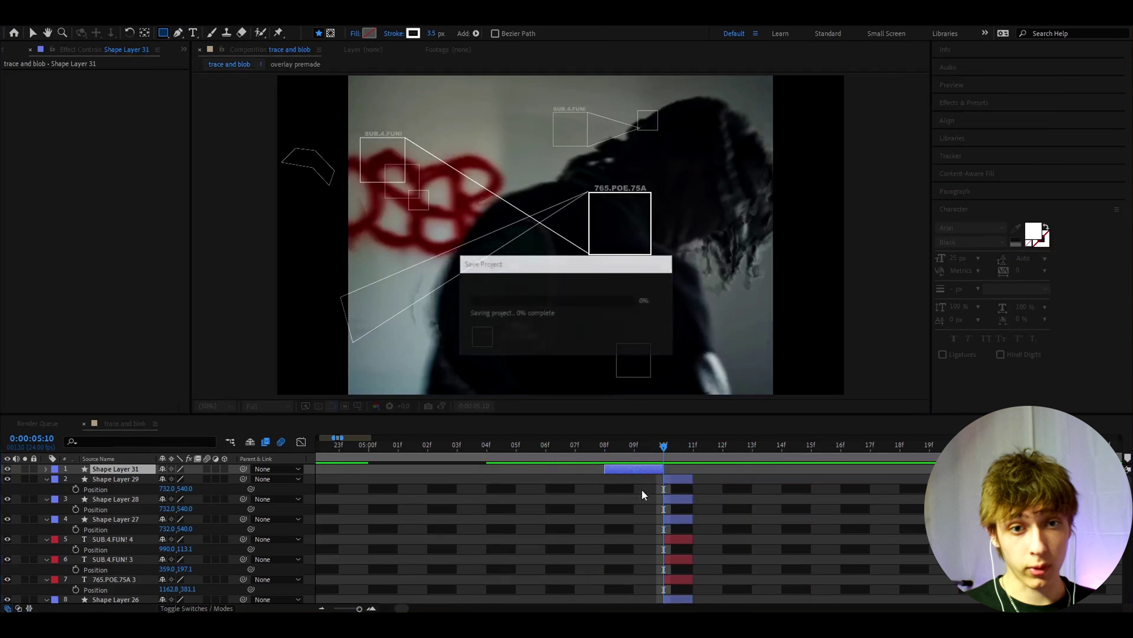
Step: At 0:00:05:12, draw three square outlines on one shape layer: over the head, below the face and over the back
click(701, 444)
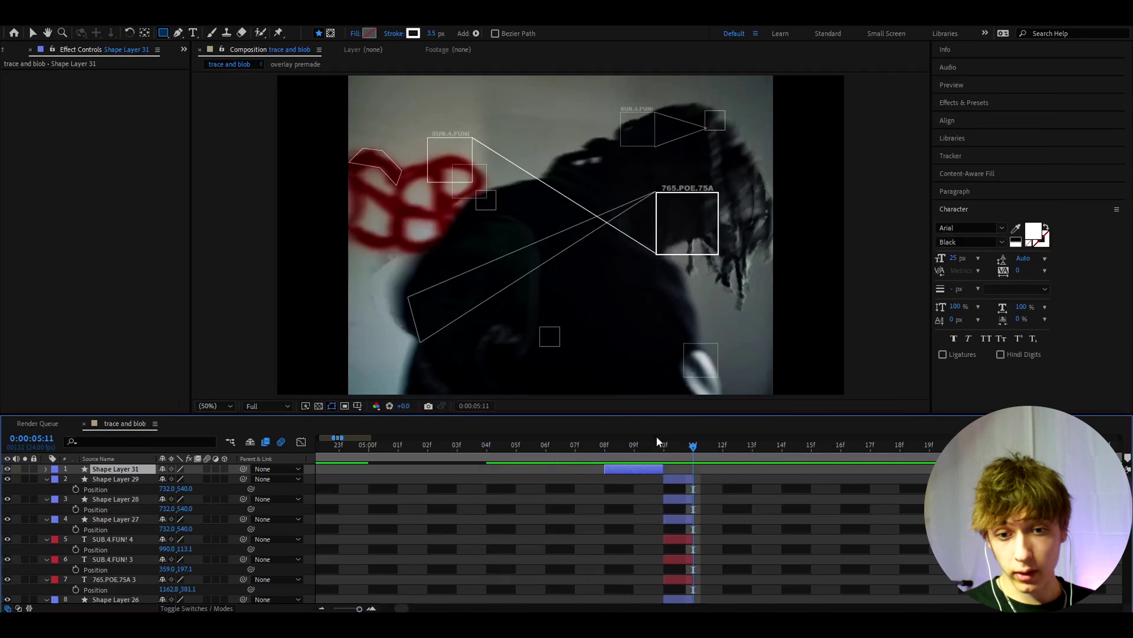
click(709, 442)
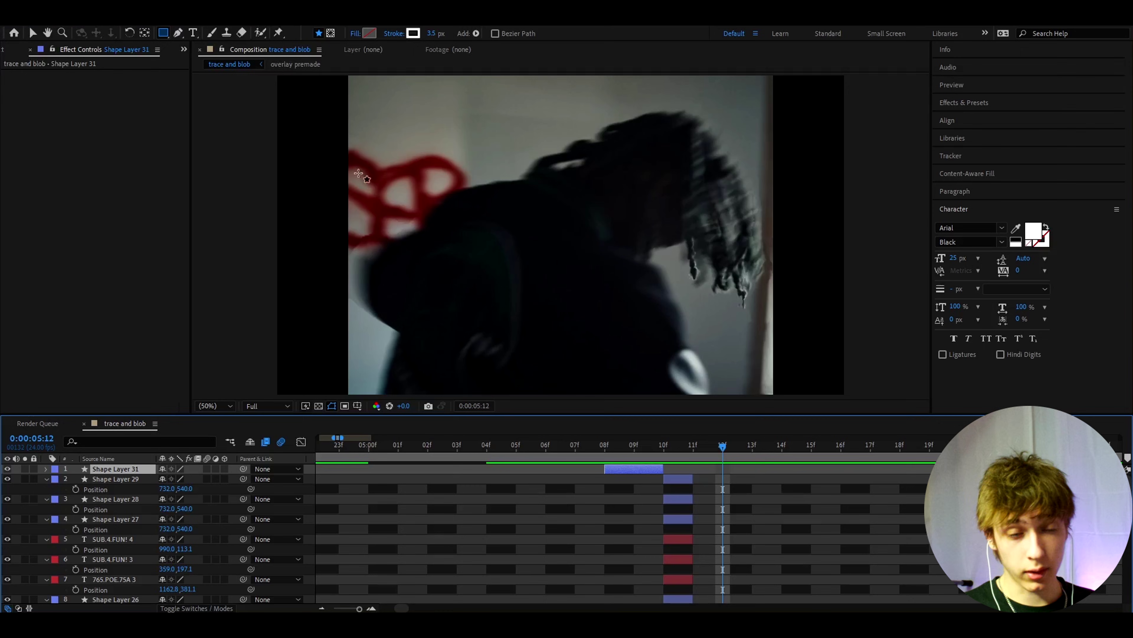
click(749, 502)
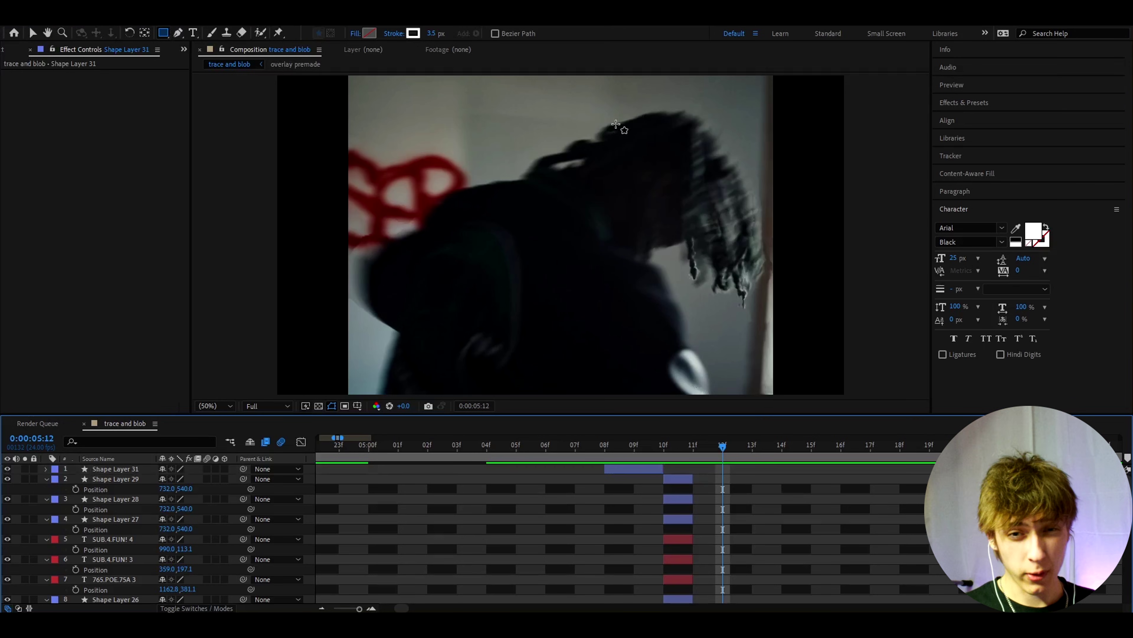
drag(611, 106, 690, 185)
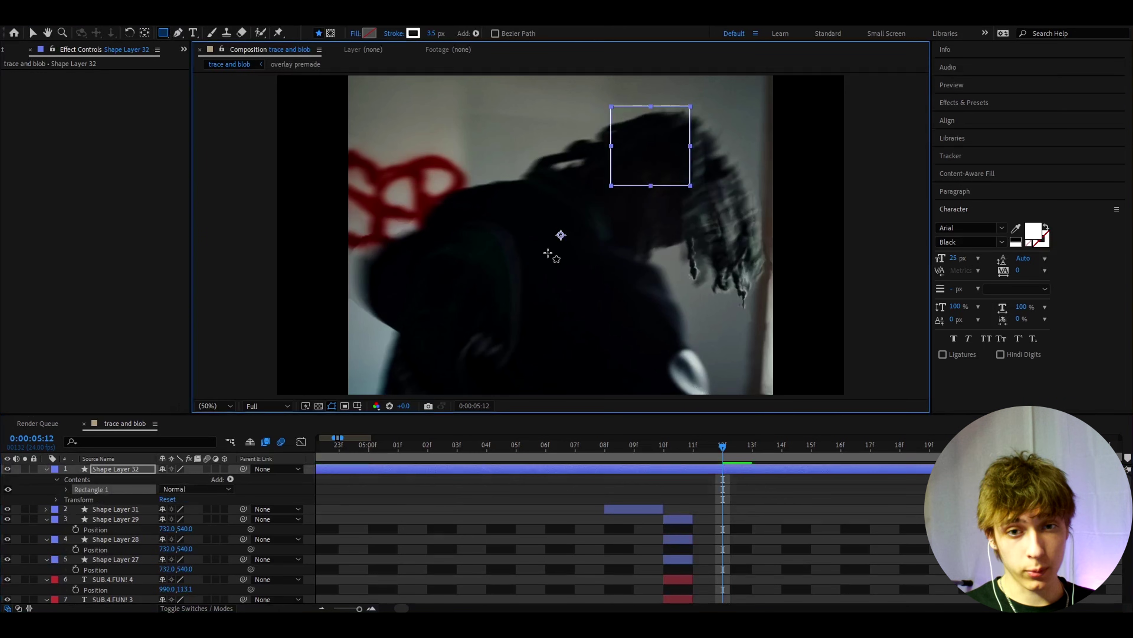
drag(622, 222, 583, 264)
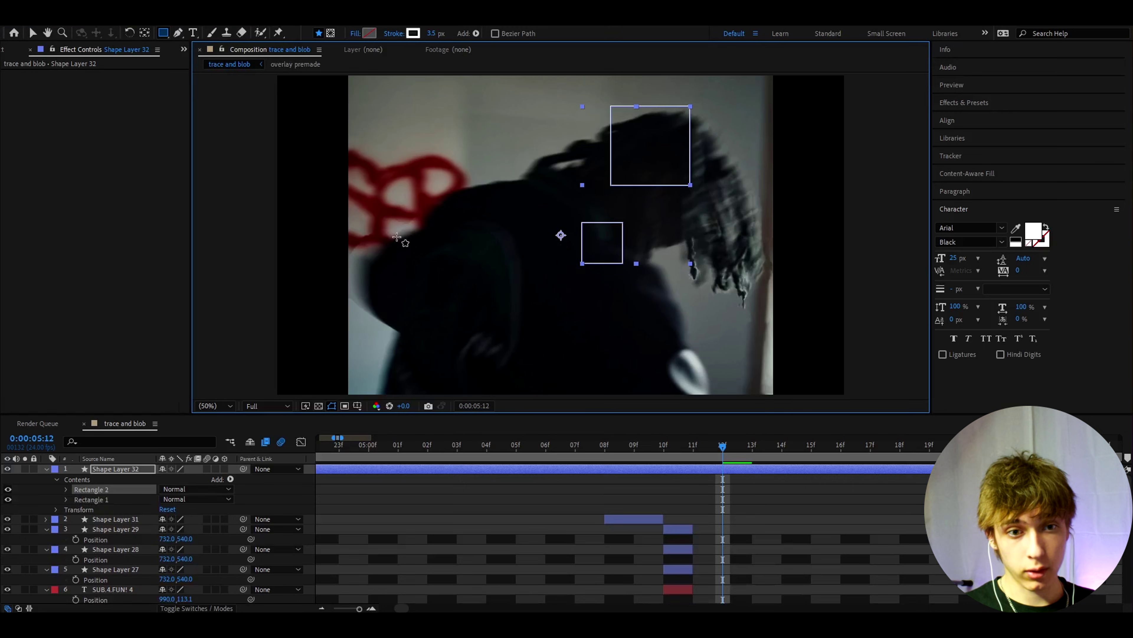
drag(398, 237, 468, 298)
Step: With the Pen tool, draw a connecting line on a new layer through the corners of the back, head and small squares
click(178, 33)
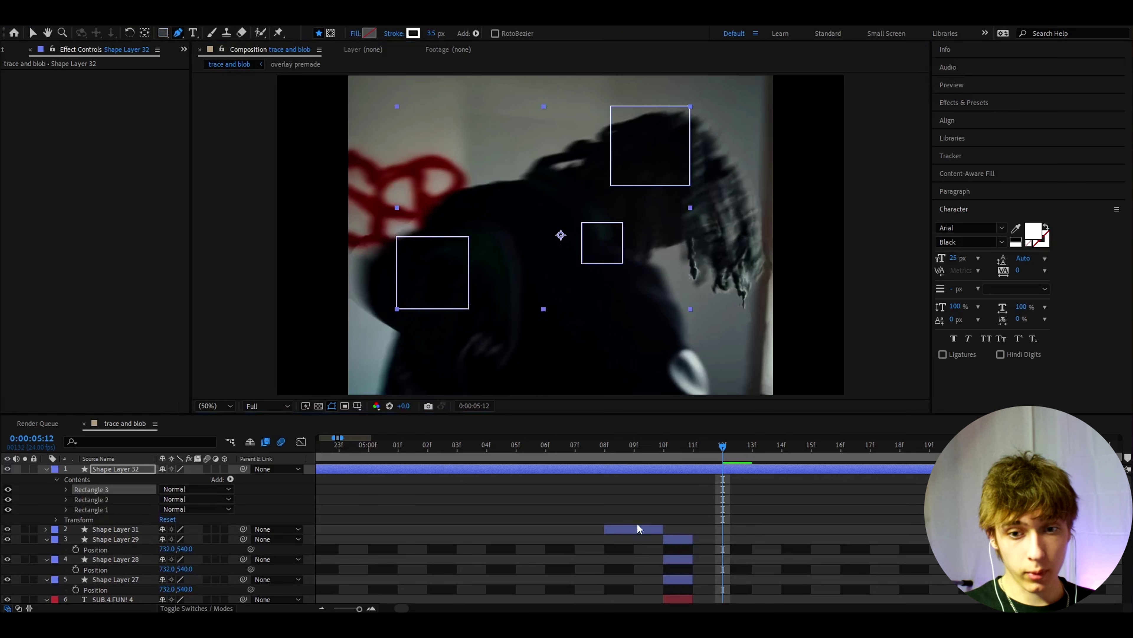
click(662, 504)
click(546, 210)
click(469, 236)
click(611, 107)
click(583, 221)
click(468, 308)
click(724, 490)
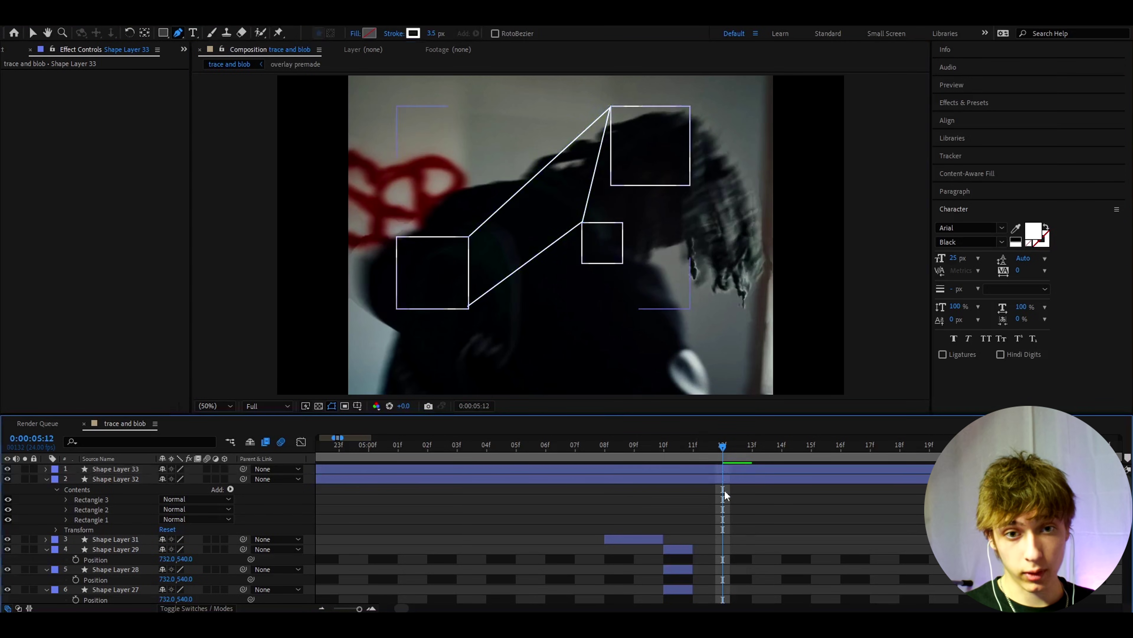
Step: Split the three-square and connecting-line layers at 0:00:05:12 and delete the parts before that frame
click(687, 481)
shift+click(687, 469)
key(ctrl+shift+d)
click(695, 497)
key(Delete)
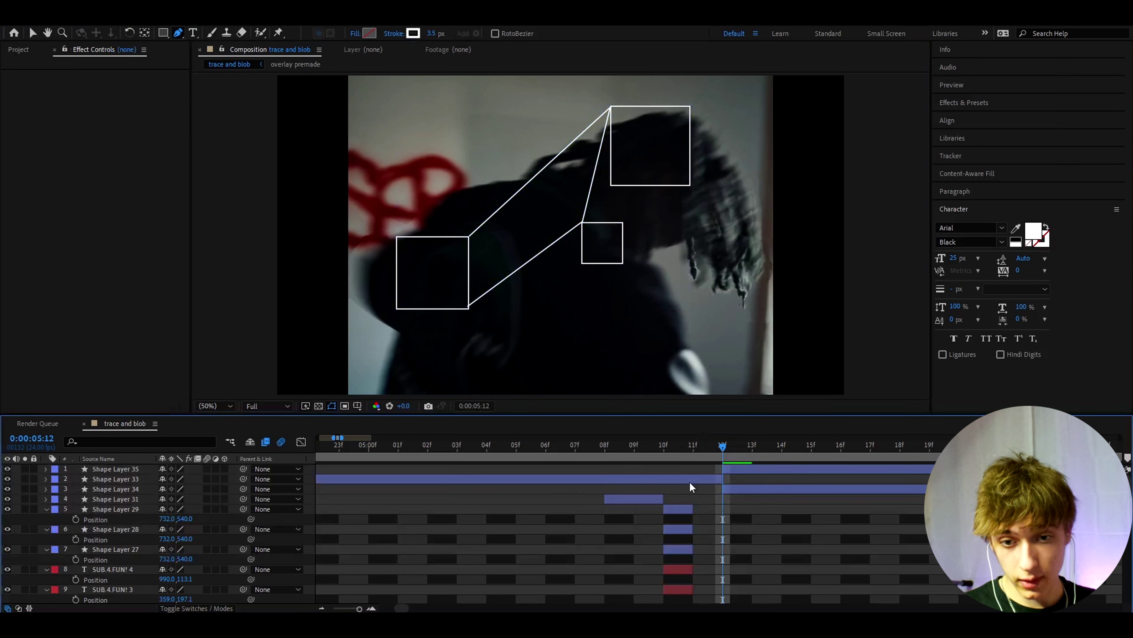
click(689, 481)
key(Delete)
Step: Split the three-square and connecting-line layers at 0:00:05:13 and delete the remainders, keeping only one frame
click(745, 469)
click(753, 451)
key(ctrl+shift+d)
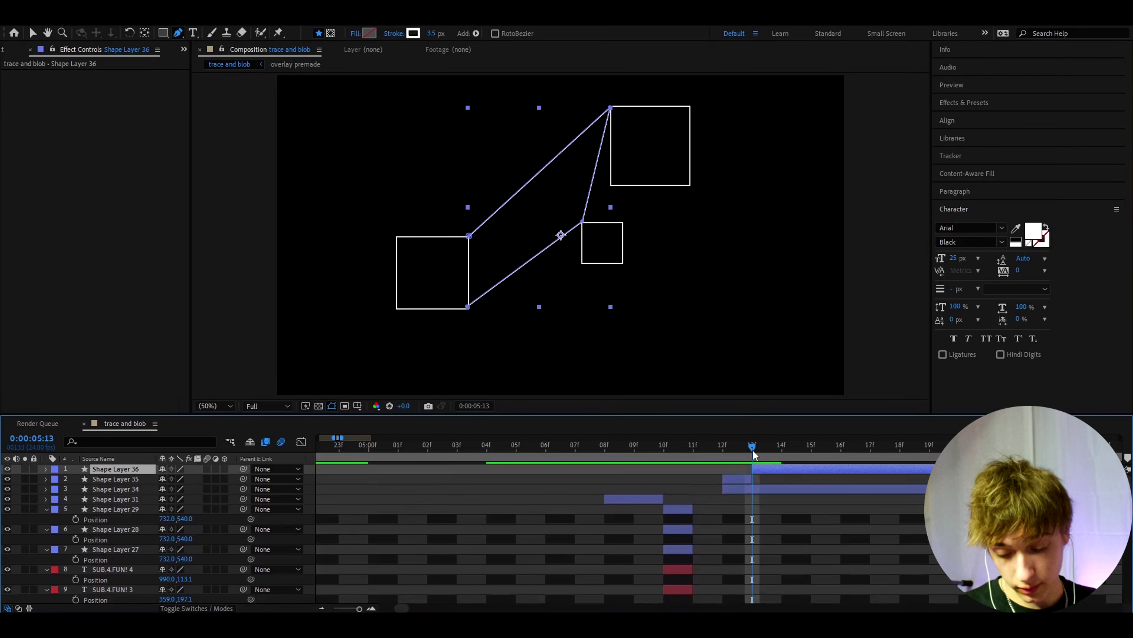
key(Delete)
key(Page_Up)
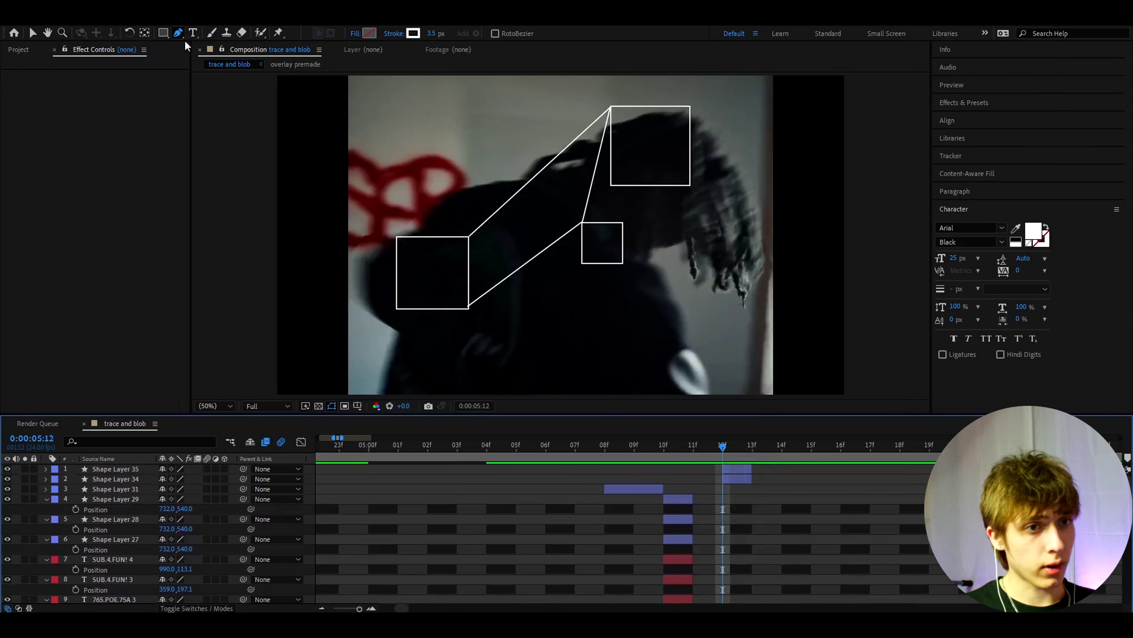
Step: Add the text YO.WASS.GOOD above the square over the back and trim its layer to the frame at 0:00:05:12
click(192, 34)
drag(723, 446, 752, 450)
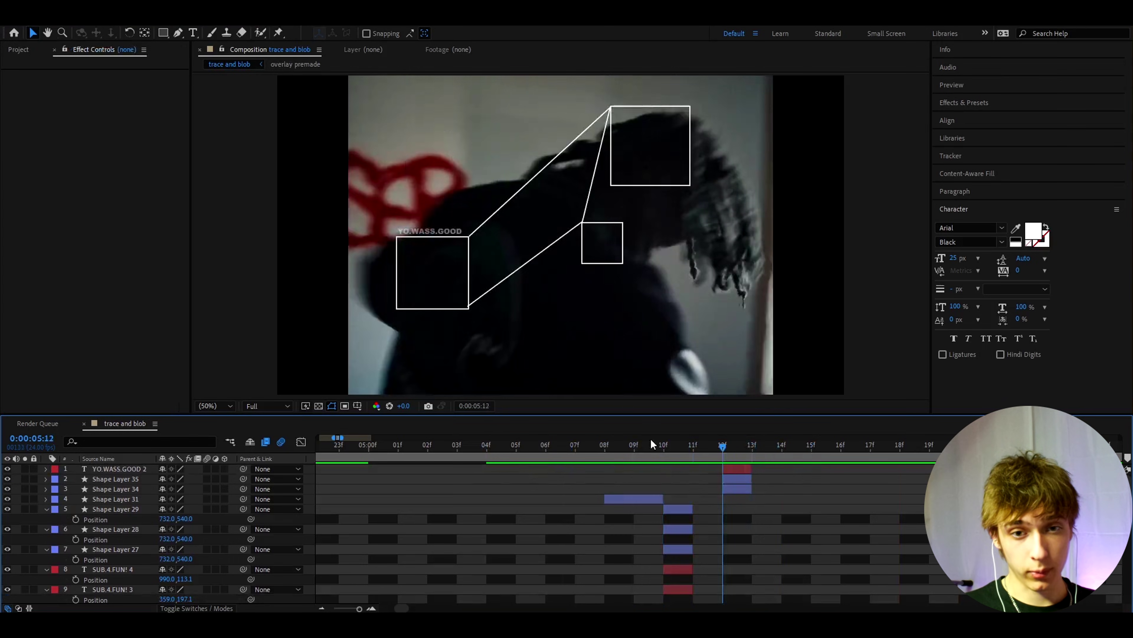
scroll(757, 531, down, 3)
scroll(753, 530, up, 3)
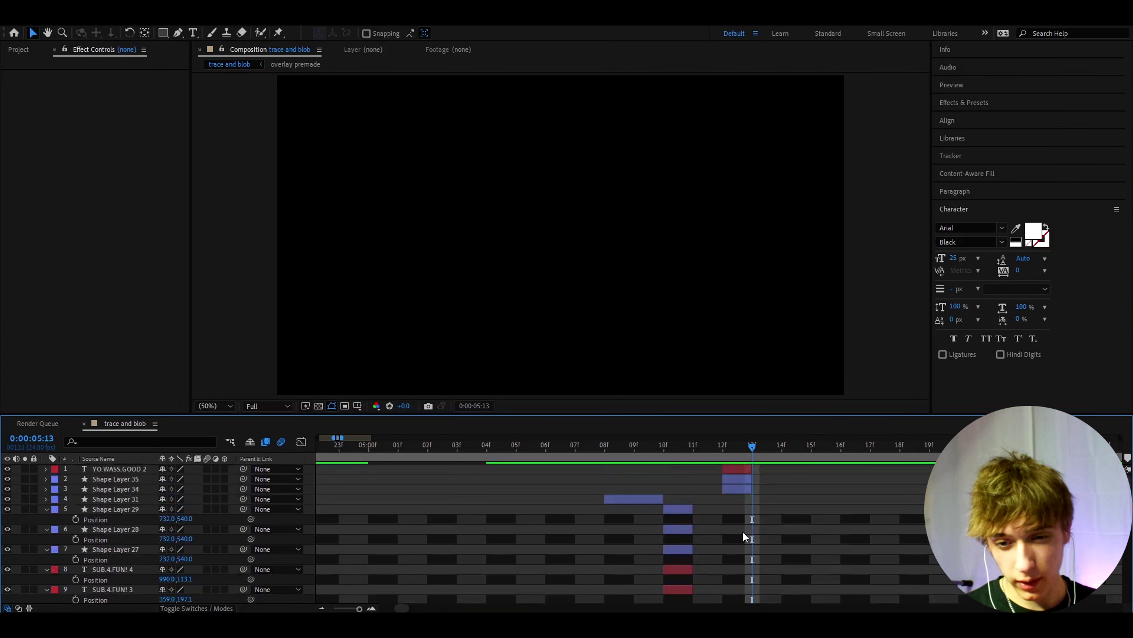
Step: Duplicate the two-frame face square's layer and move the copy to run from 0:00:05:12 to 0:00:05:14
scroll(743, 530, down, 10)
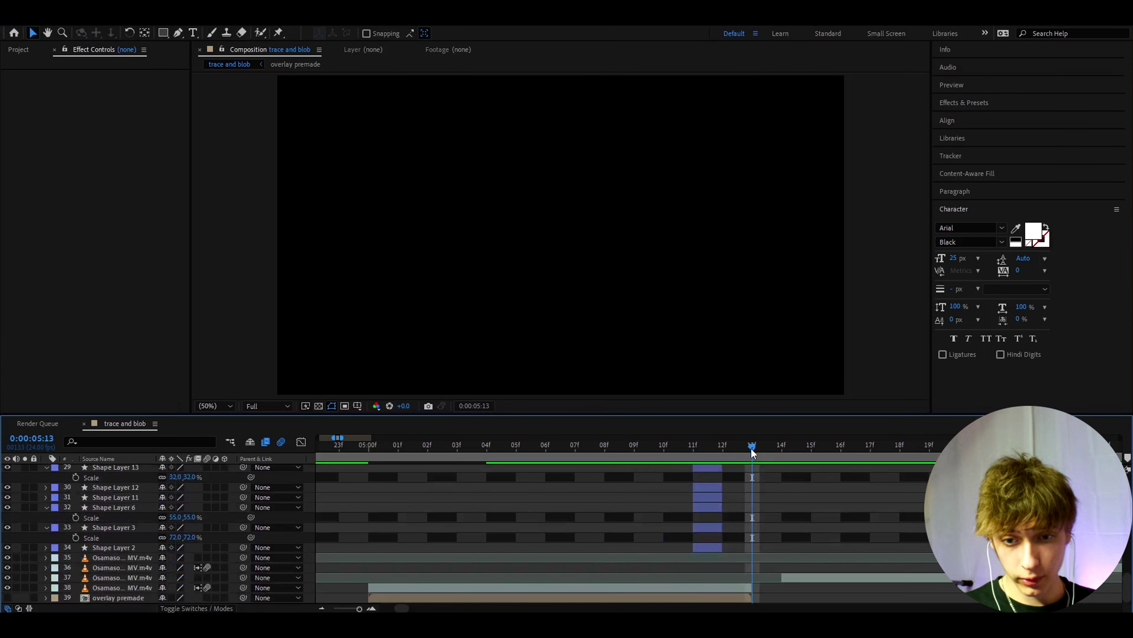
drag(753, 449, 745, 492)
scroll(716, 524, up, 10)
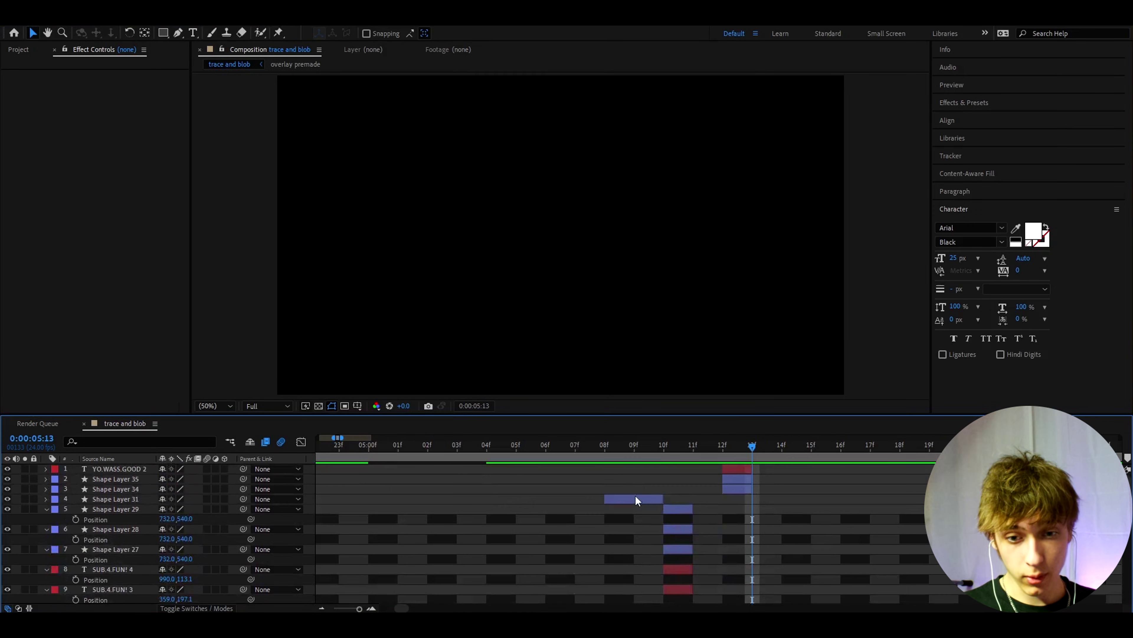
click(635, 495)
click(626, 450)
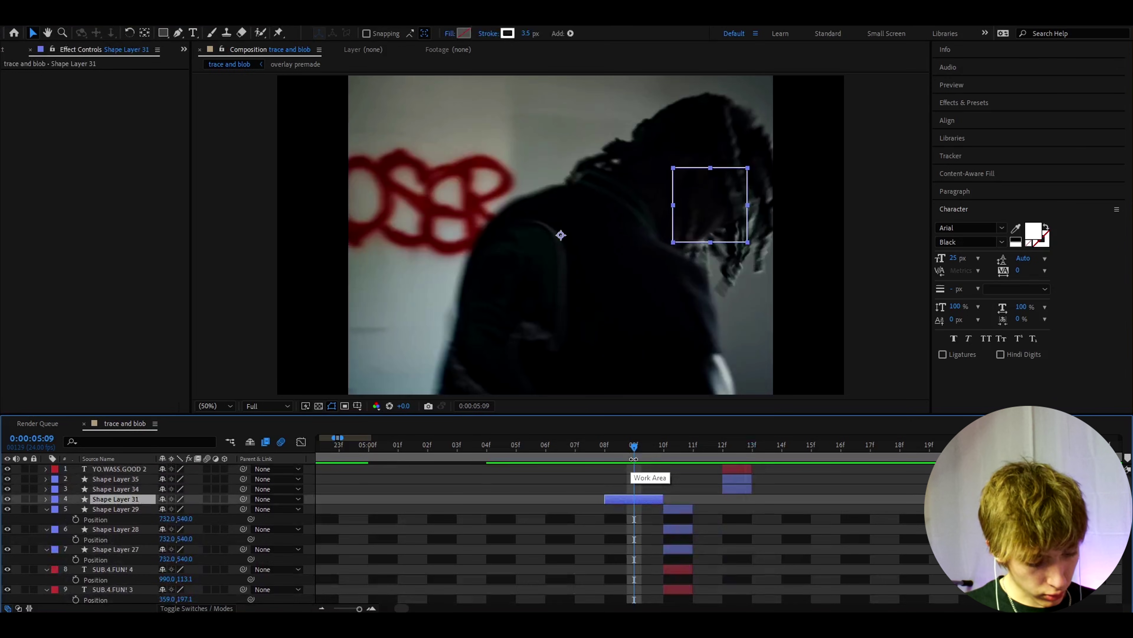
key(ctrl+d)
drag(639, 499, 756, 498)
drag(723, 446, 753, 458)
key(F2)
click(763, 499)
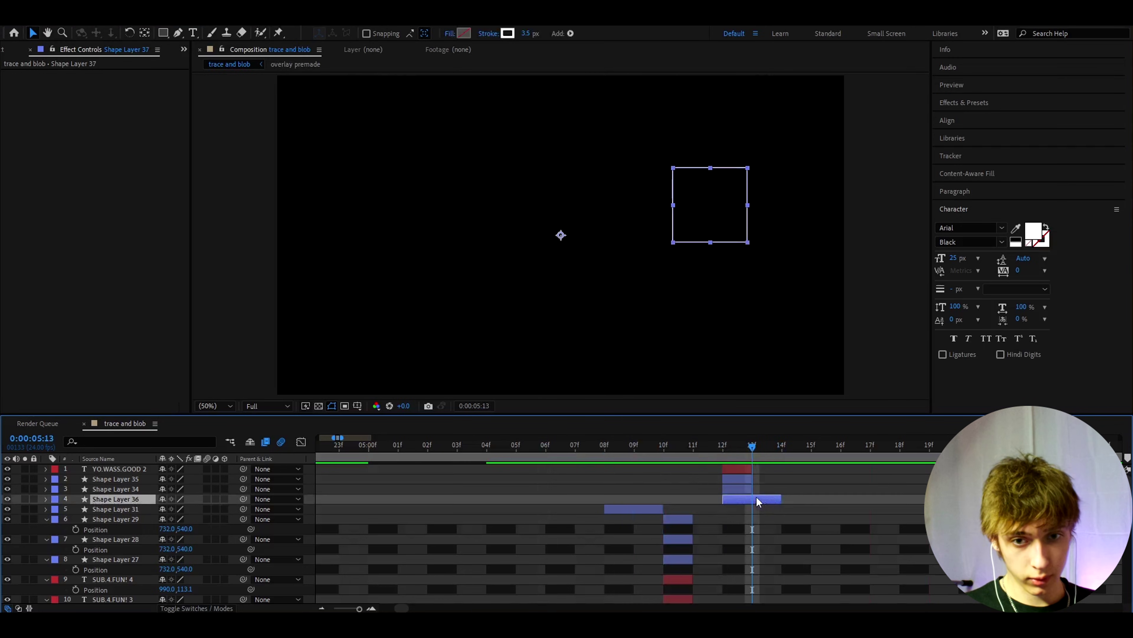
Step: Split the copied face square's layer at 0:00:05:13 and scale the second one-frame part to 45%
key(ctrl+shift+d)
key(s)
drag(173, 509, 154, 509)
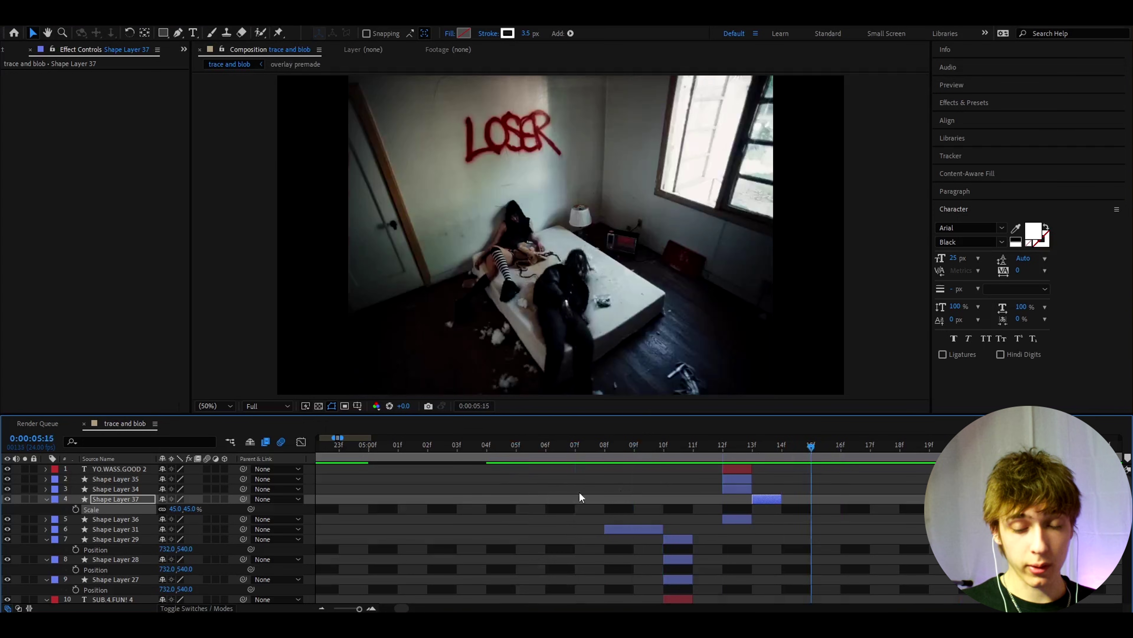
click(605, 449)
mouse_move(605, 448)
mouse_down()
mouse_move(705, 442)
mouse_move(584, 449)
mouse_move(623, 440)
mouse_up()
key(Page_Down)
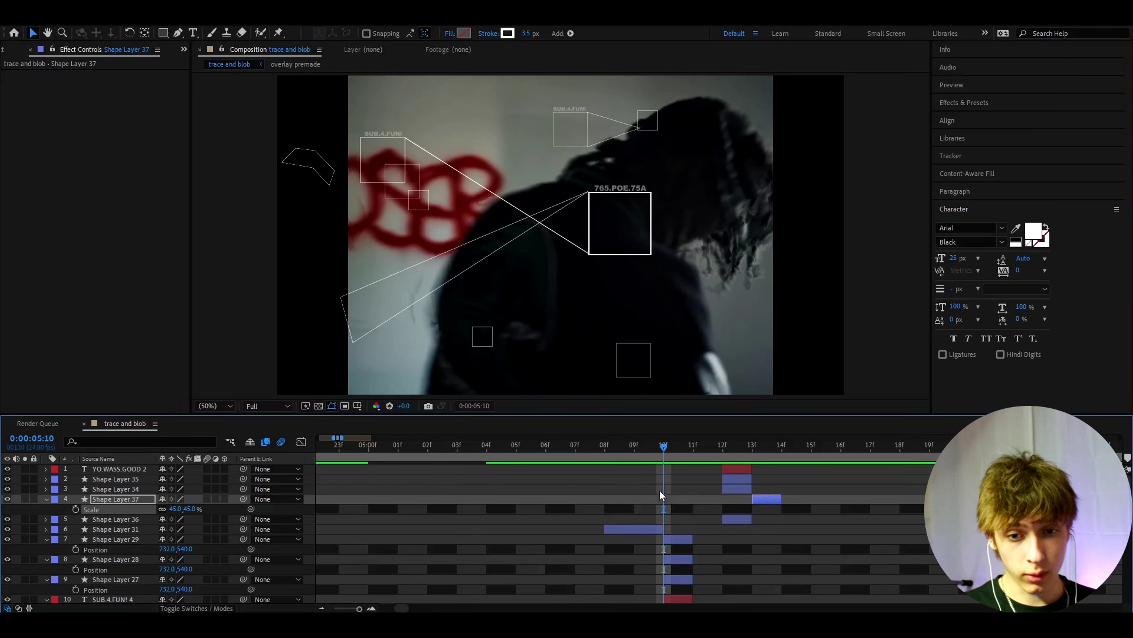
Step: Pre-compose all the square, line, outline and text layers into one composition named blob
scroll(666, 495, down, 3)
scroll(667, 498, up, 2)
click(668, 509)
scroll(674, 529, up, 1)
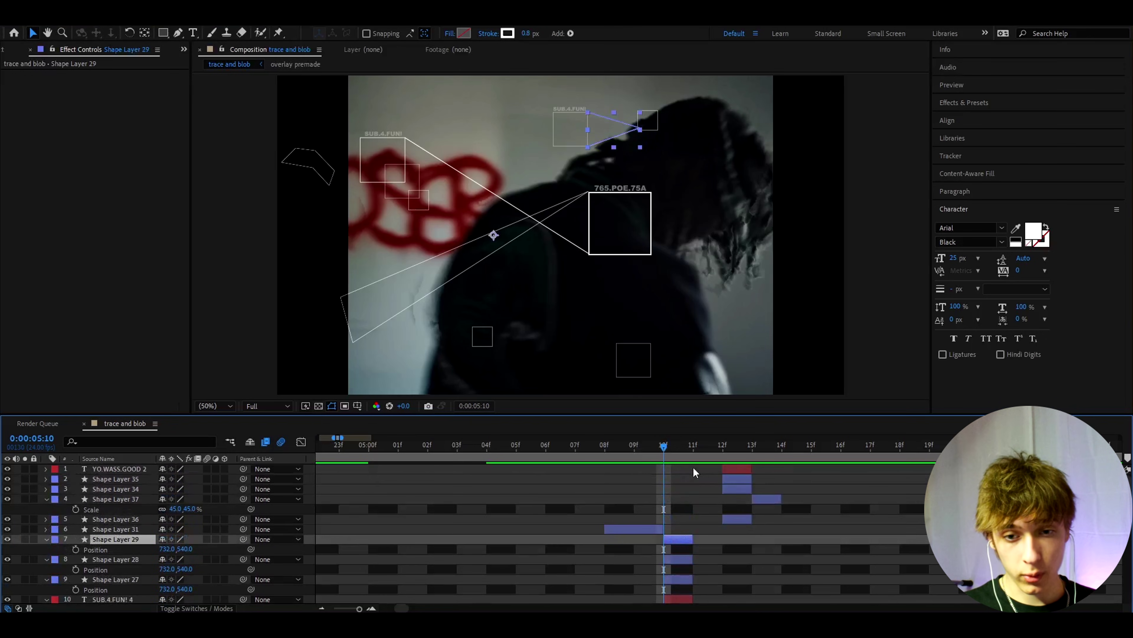
click(733, 471)
mouse_move(78, 476)
mouse_down()
mouse_move(104, 614)
mouse_move(99, 537)
mouse_up()
right_click(120, 500)
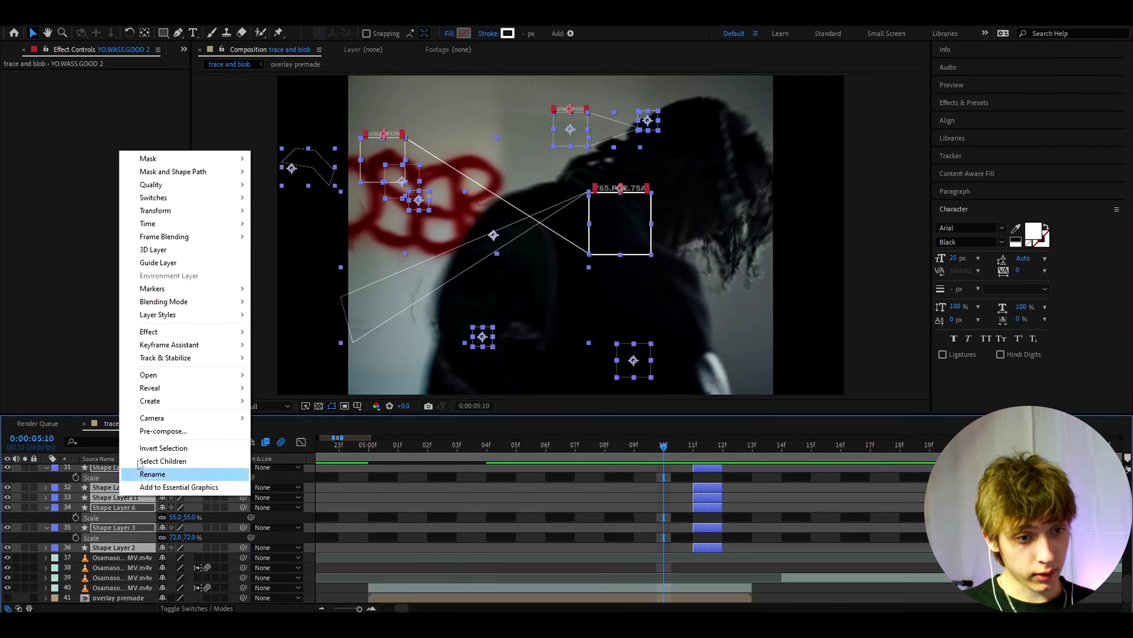
click(166, 430)
text(blob)
key(Return)
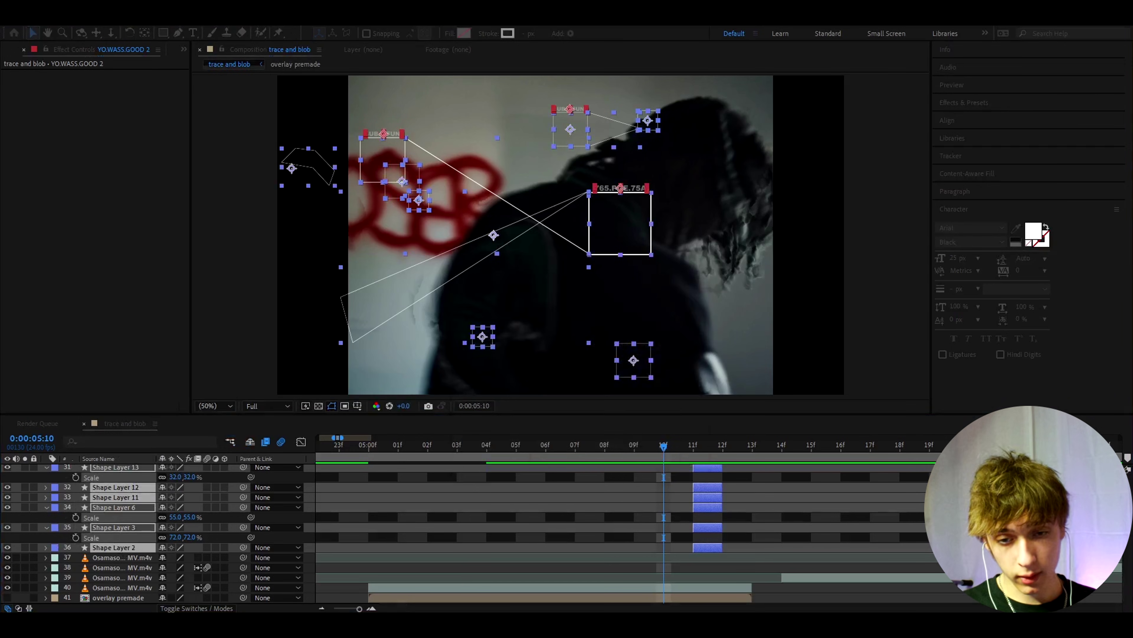
Step: Duplicate the blob layer and trim the copy to the single frame at 0:00:05:10
mouse_move(664, 448)
mouse_down()
mouse_move(749, 455)
mouse_move(677, 450)
mouse_up()
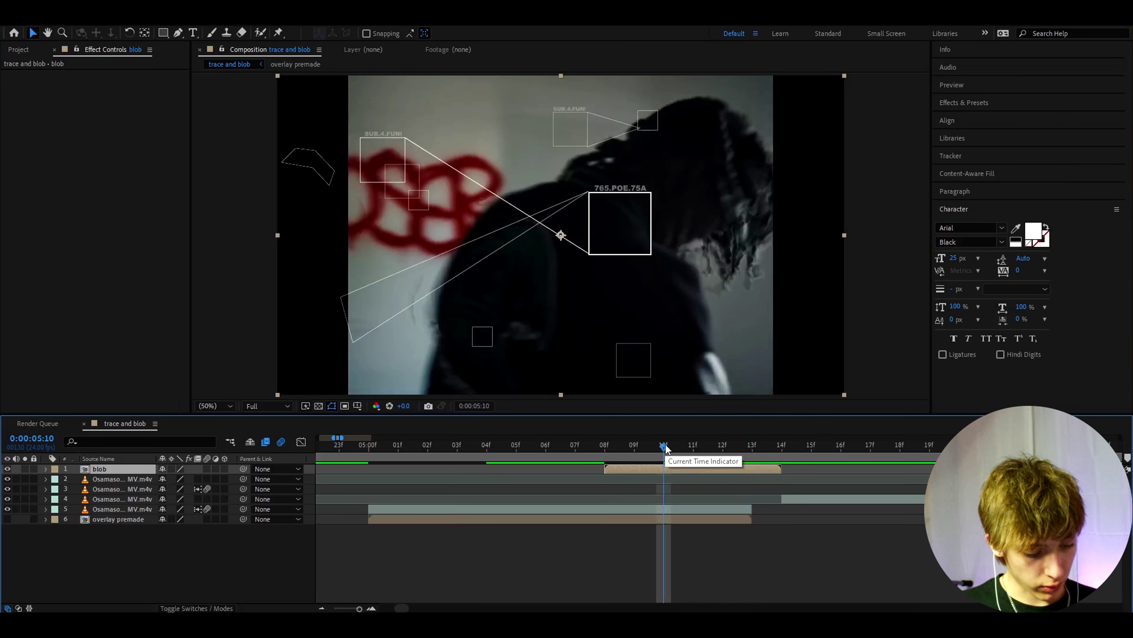
key(ctrl+d)
key(ctrl+shift+d)
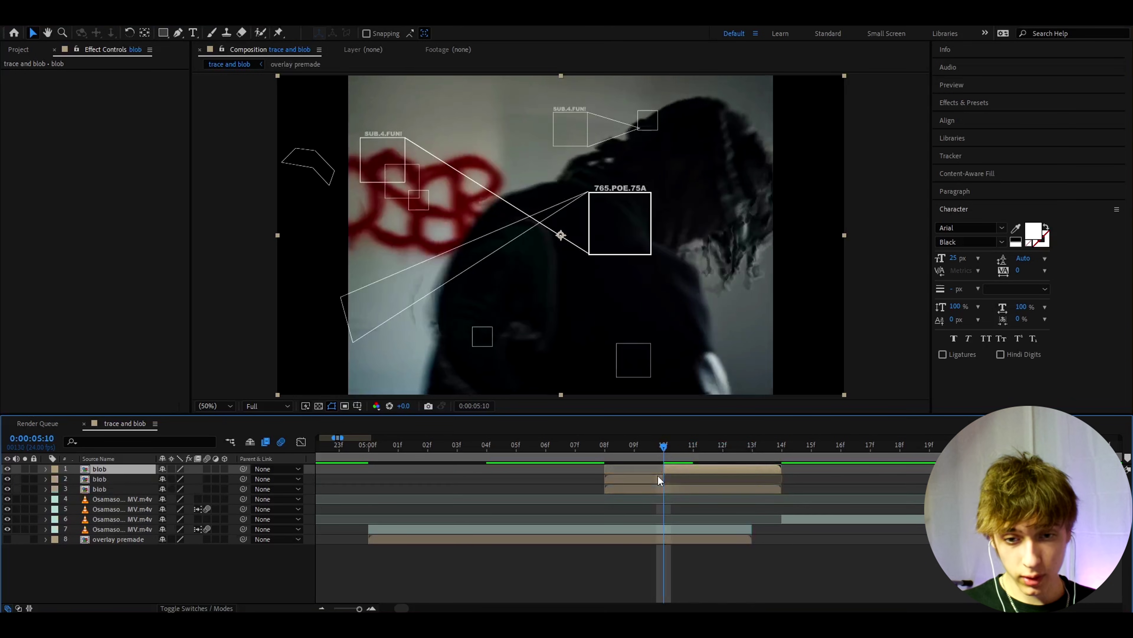
click(656, 478)
key(Delete)
click(693, 444)
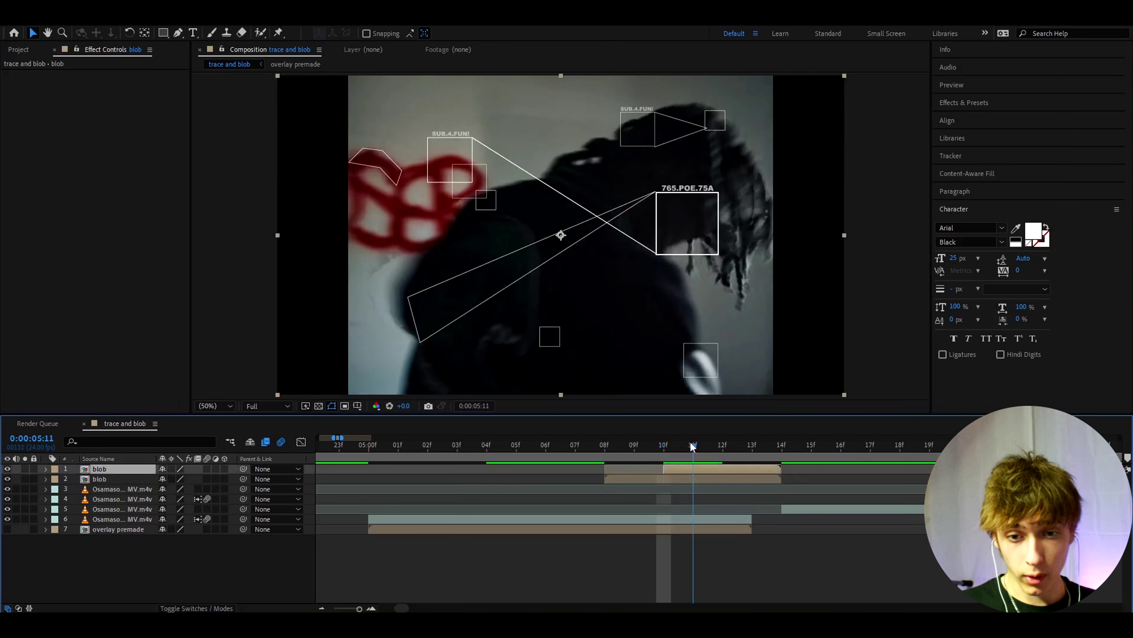
key(ctrl+shift+d)
key(Delete)
click(676, 446)
click(667, 471)
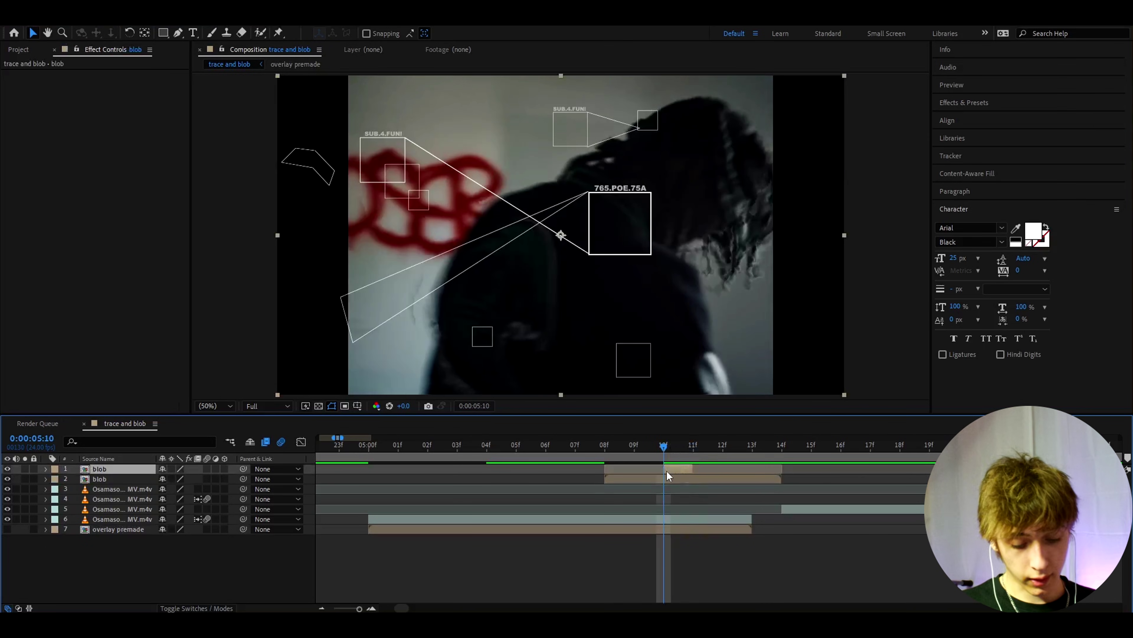
Step: Try a Glow effect with threshold 6.7% and intensity 3.7 on the one-frame blob layer, and remove it
key(ctrl+space)
text(glow)
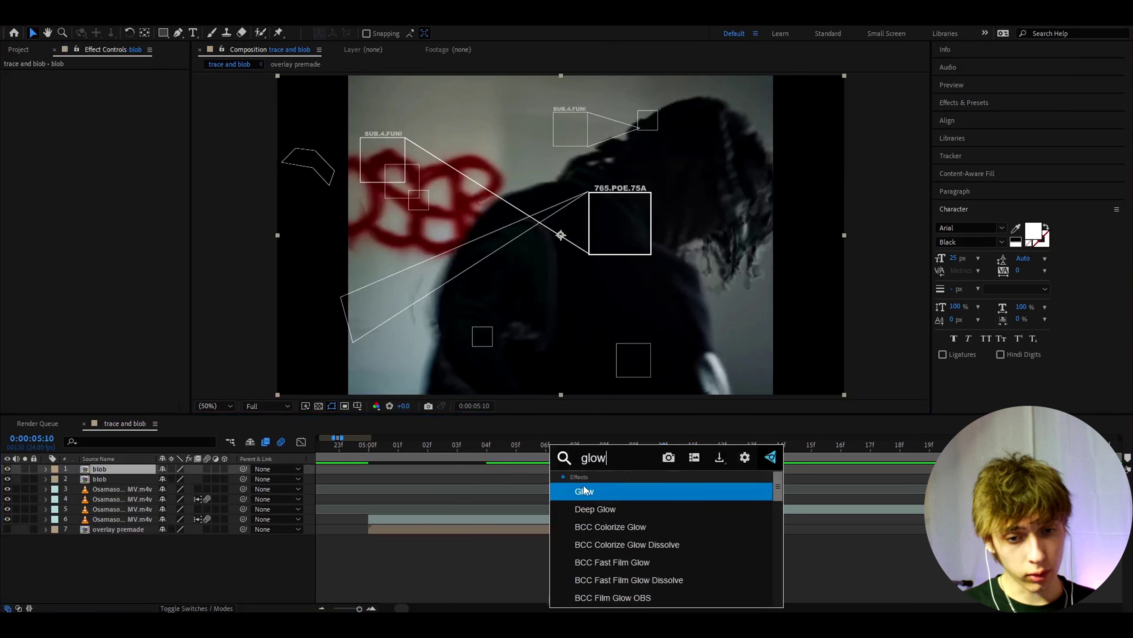
key(Return)
drag(174, 105, 214, 109)
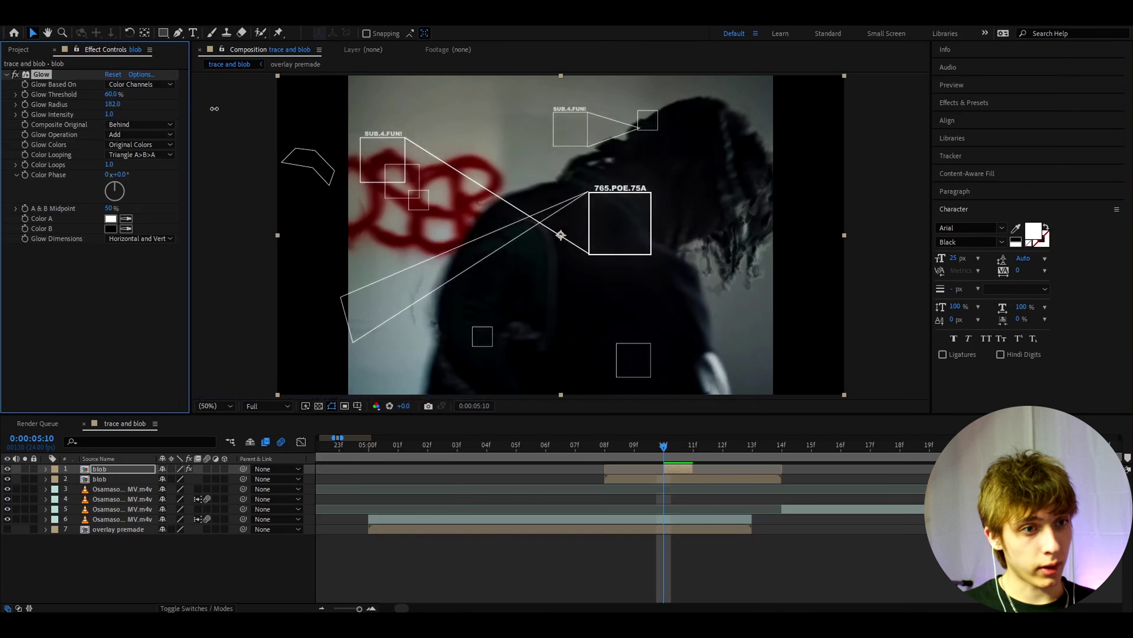
drag(110, 94, 43, 102)
drag(108, 114, 159, 115)
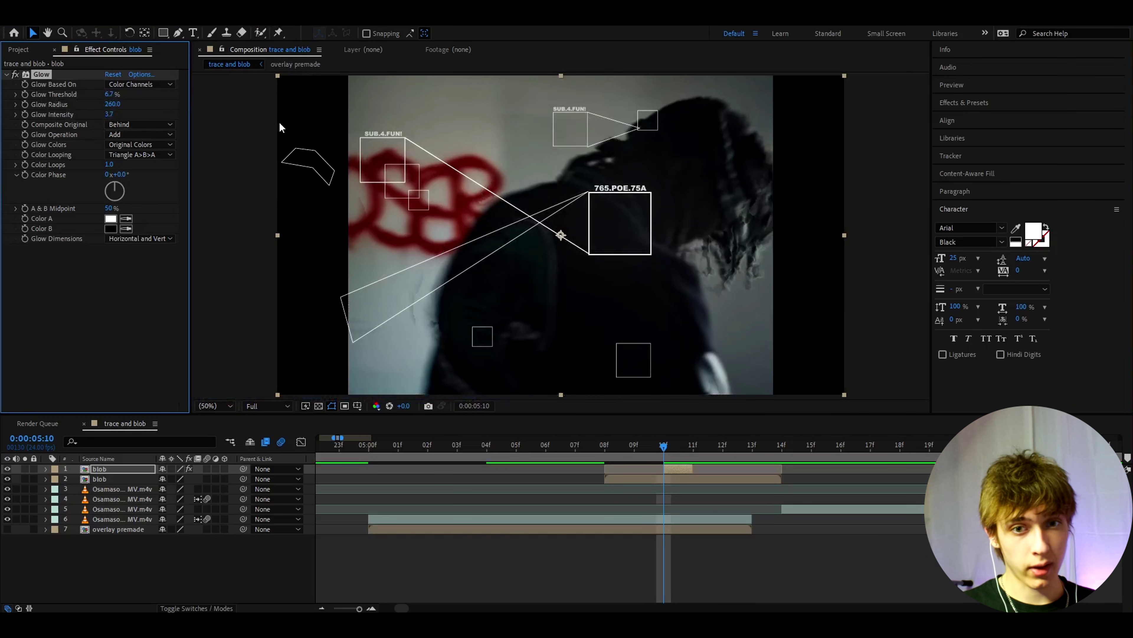
click(586, 573)
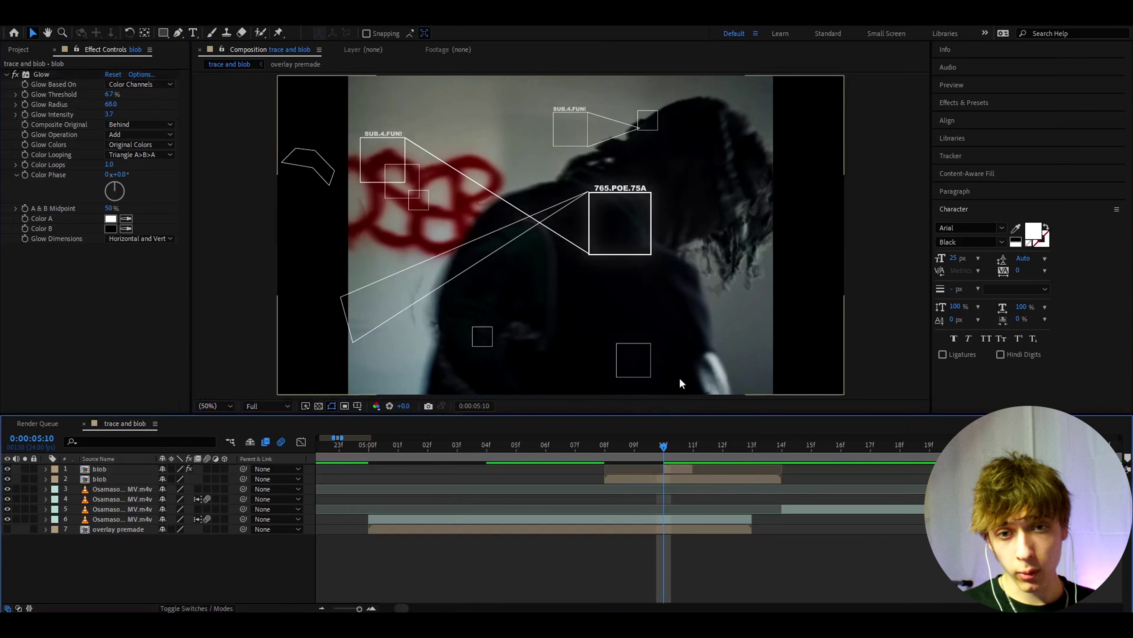
key(Delete)
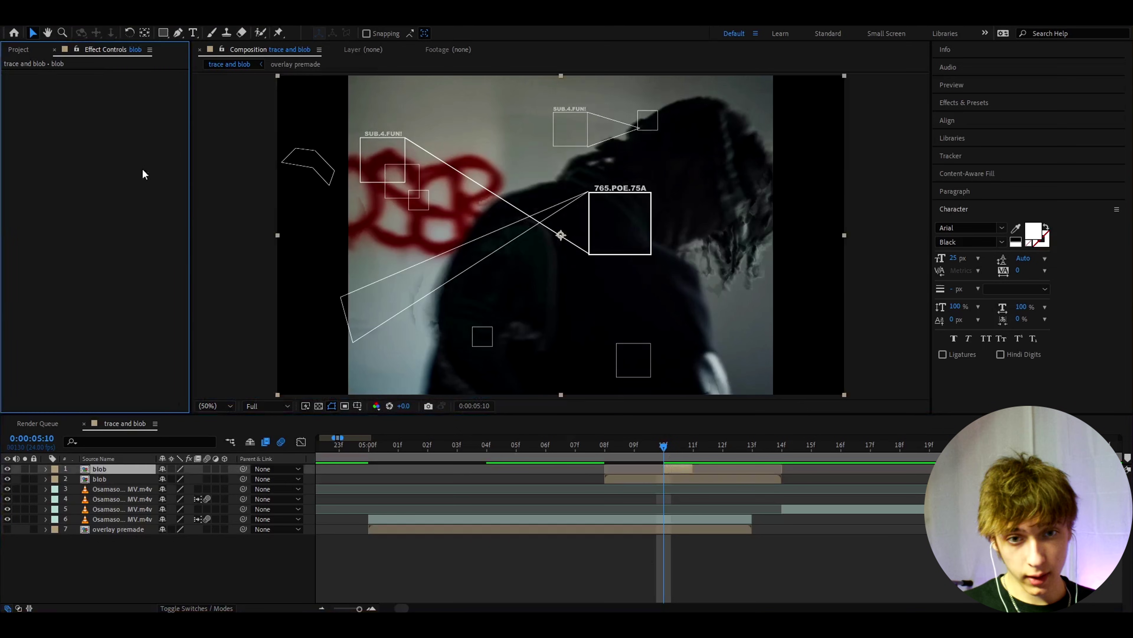
Step: Apply Deep Glow to the one-frame blob layer with an exposure of 0.5
key(ctrl+space)
text(de)
click(190, 318)
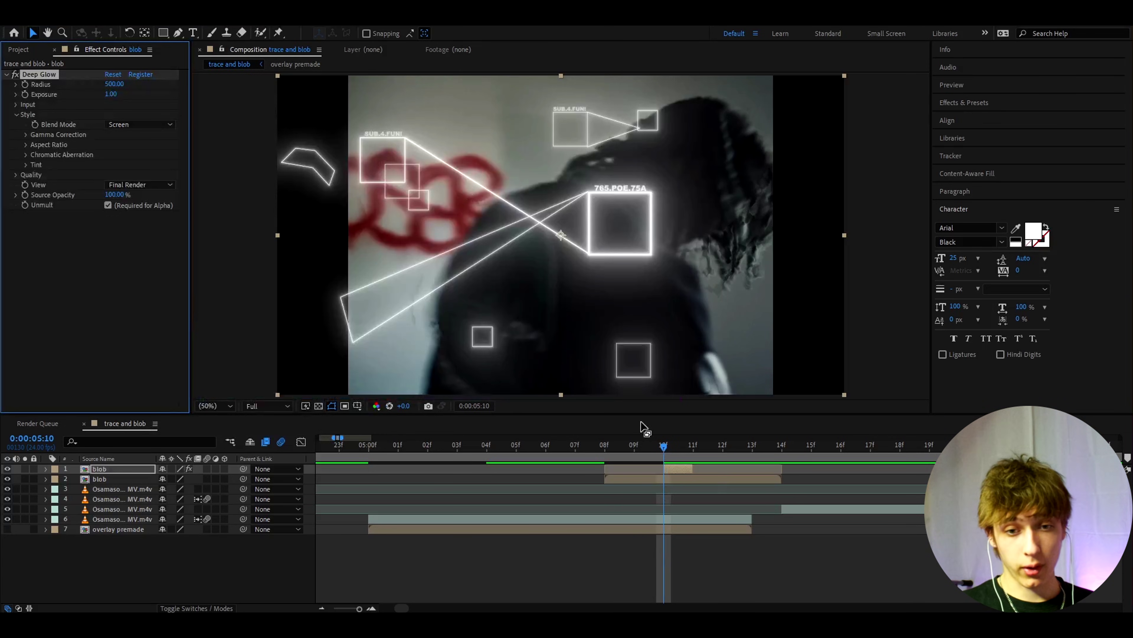
click(112, 95)
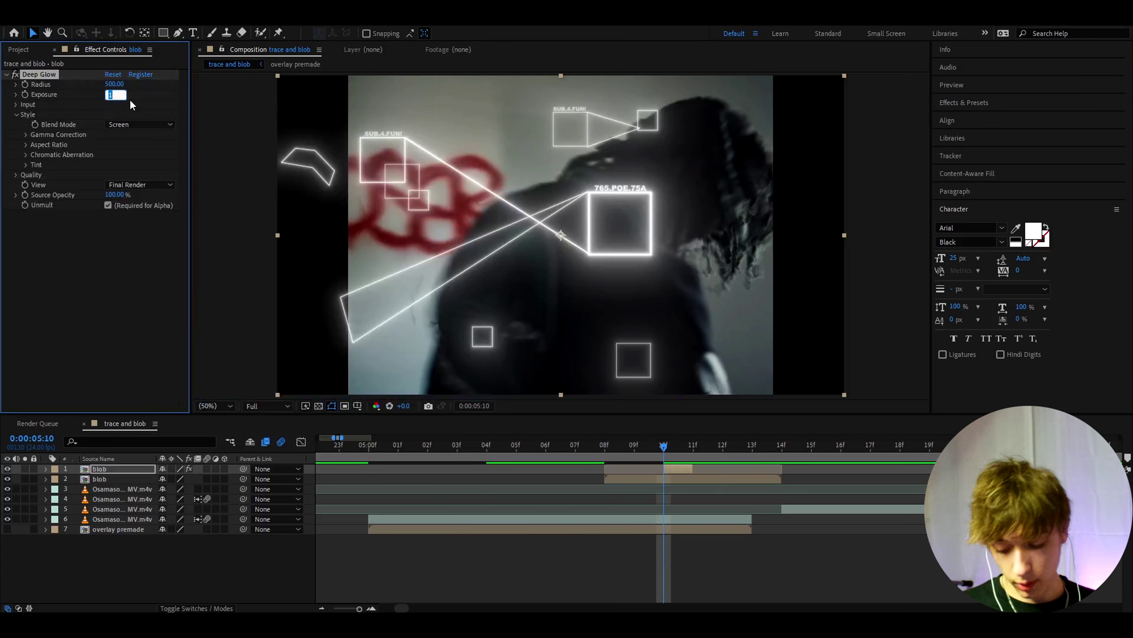
text(0.5)
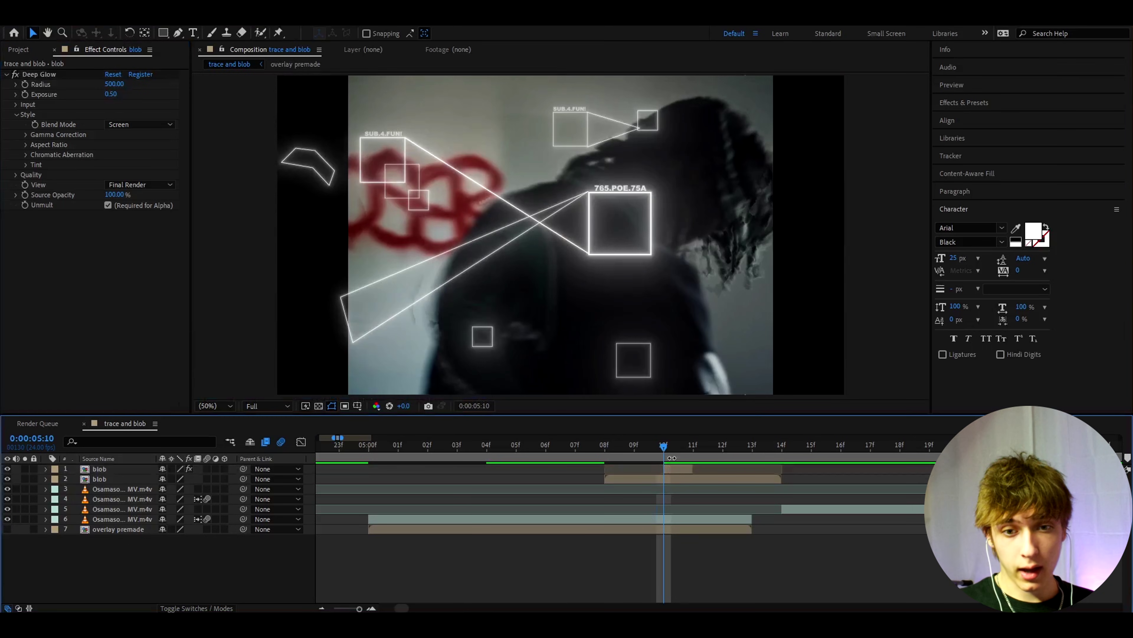
Step: Add an adjustment layer above the blob layers and apply Motion Tile with an output width of 75
mouse_move(664, 446)
mouse_down()
mouse_move(597, 440)
mouse_move(773, 449)
mouse_move(538, 453)
mouse_move(743, 451)
mouse_move(663, 449)
mouse_up()
key(ctrl+alt+y)
key(ctrl+space)
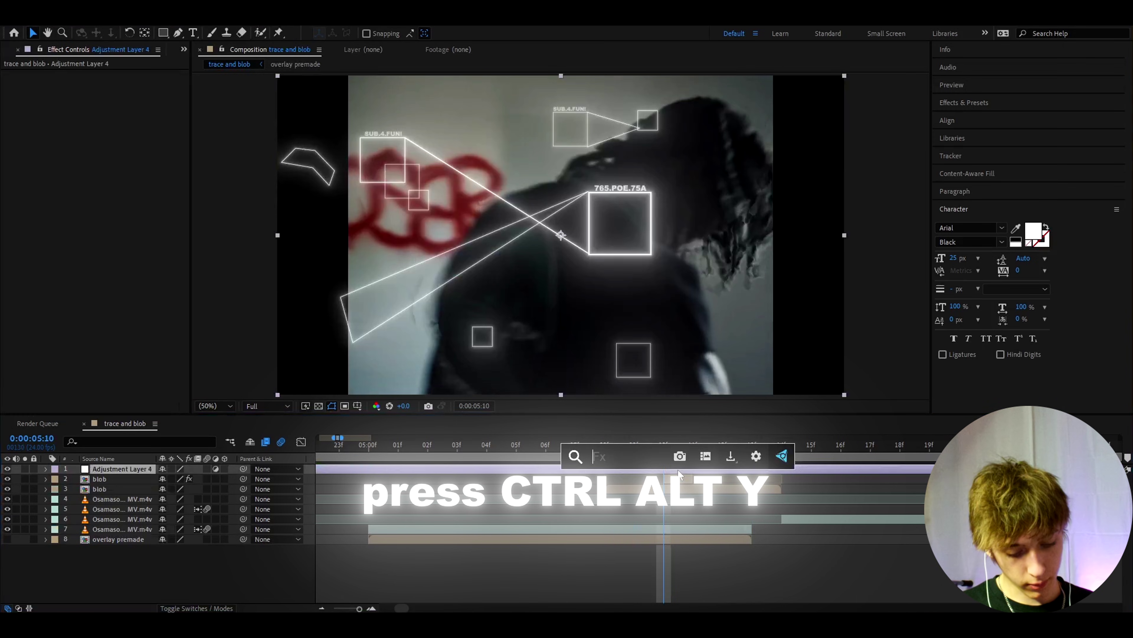
text(motion)
key(Return)
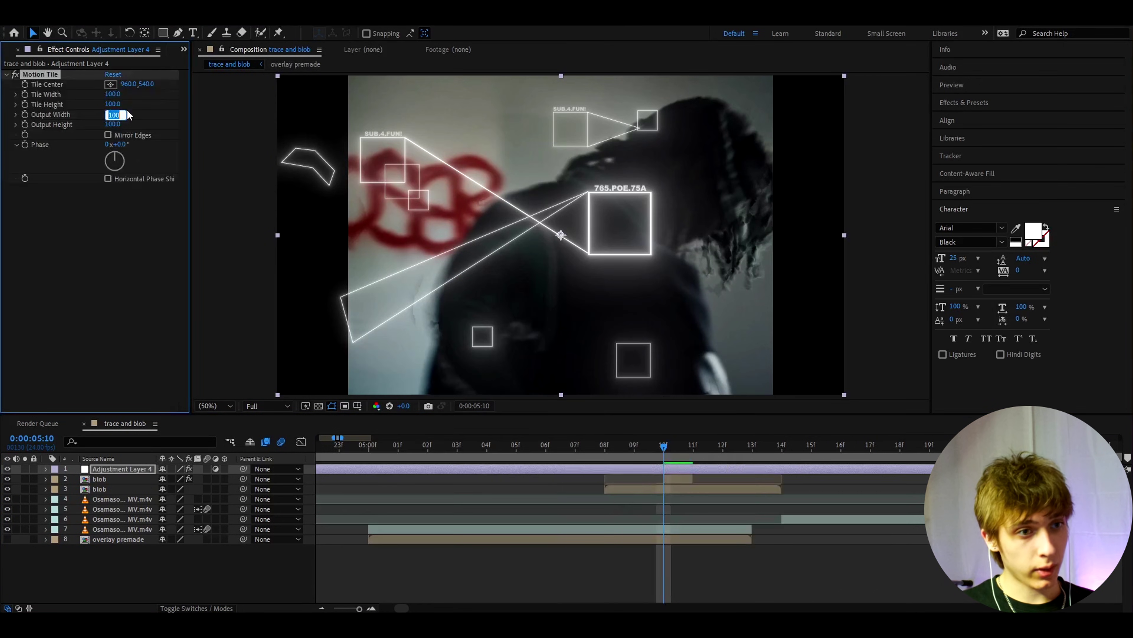
text(75)
key(Return)
key(ctrl+s)
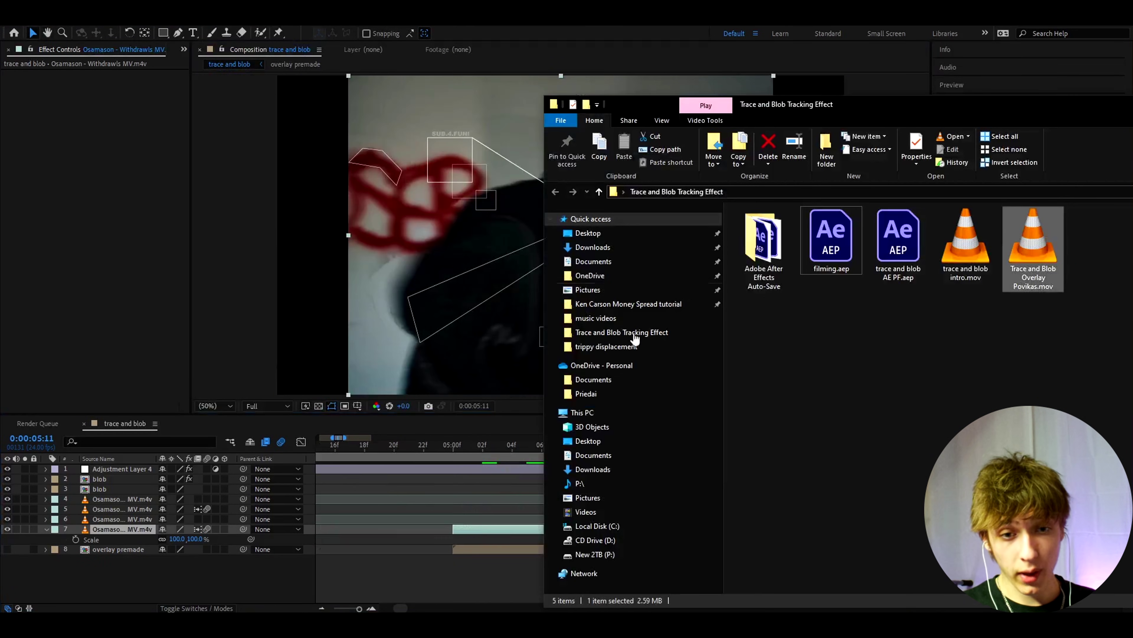
Step: Bring Trace and Blob Overlay Povikas.mov from the project folder into the composition and place it below the blob layers
drag(824, 109, 971, 134)
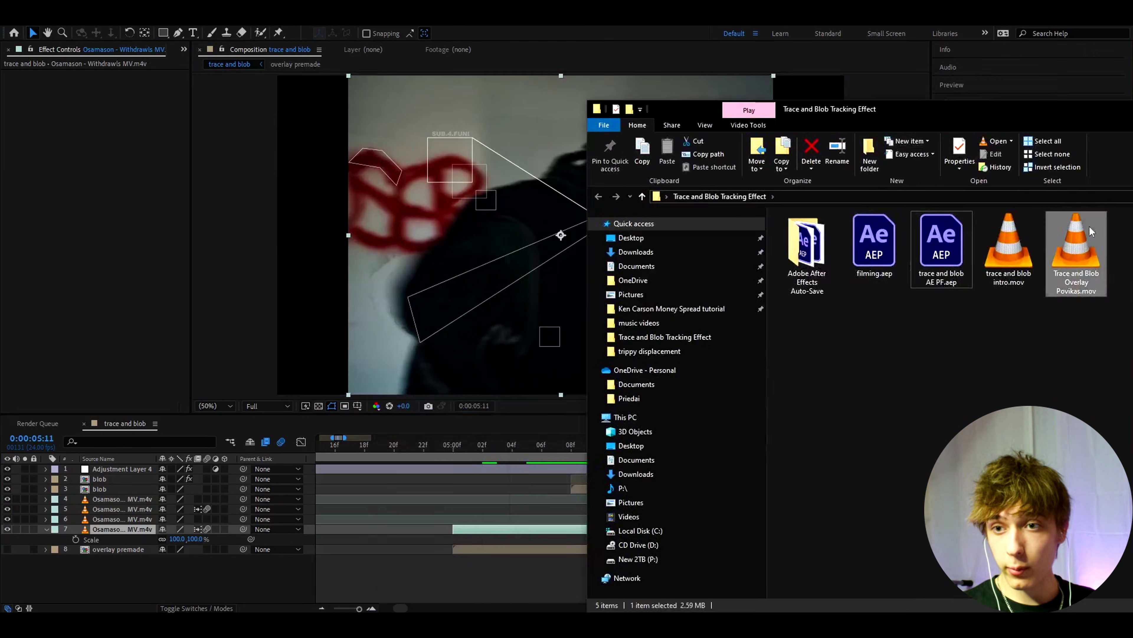
drag(555, 397, 508, 480)
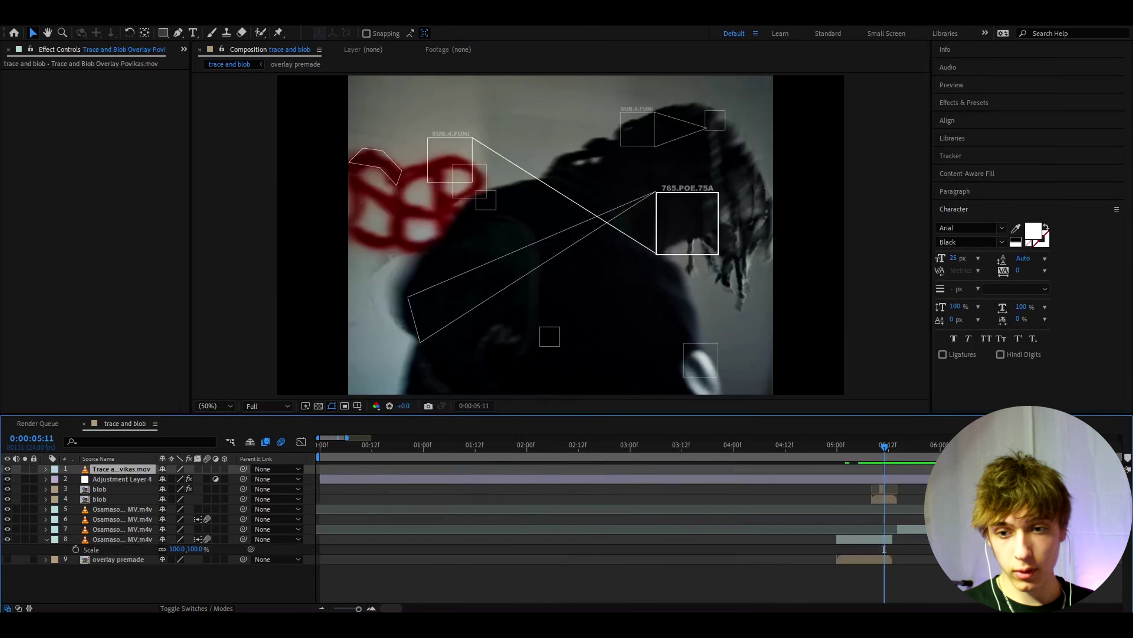
scroll(1017, 496, up, 2)
drag(135, 465, 123, 500)
Step: Move the overlay video layer to start at 0:00:06:08 and play back the result
key(minus)
mouse_move(686, 450)
mouse_down()
mouse_move(674, 451)
mouse_move(765, 452)
mouse_move(768, 480)
mouse_up()
key(equal)
mouse_move(723, 445)
mouse_down()
mouse_move(756, 448)
mouse_move(697, 454)
mouse_up()
drag(708, 499, 735, 497)
drag(698, 449, 525, 452)
key(space)
key(space)
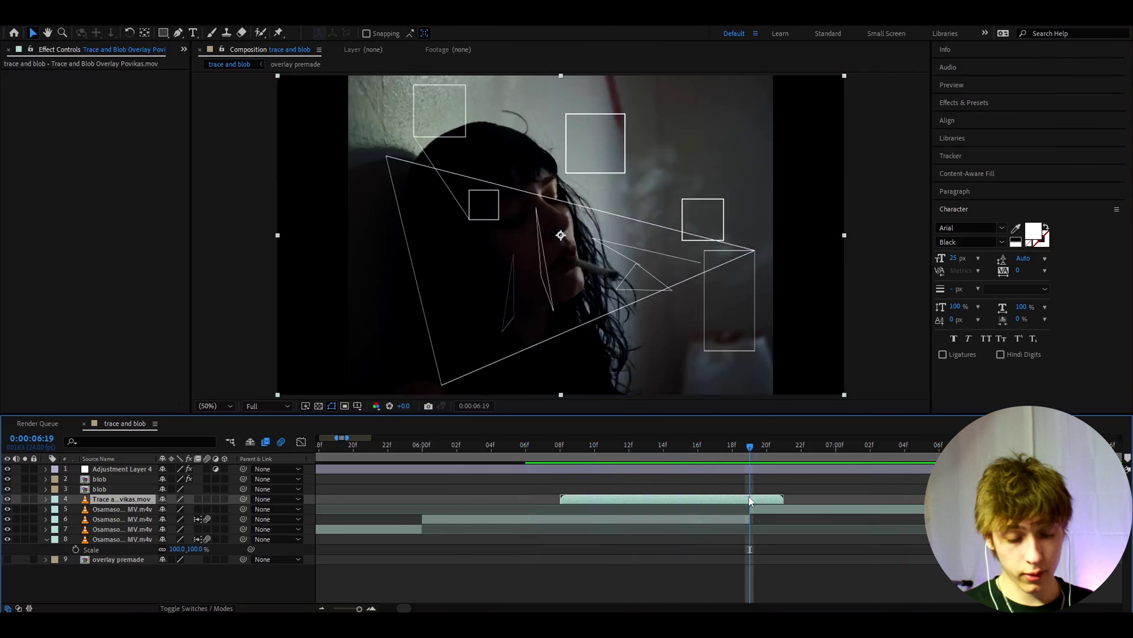
Step: Split the overlay at 0:00:06:19, rotate the second part to 68° and shift it slightly in the frame
key(ctrl+shift+d)
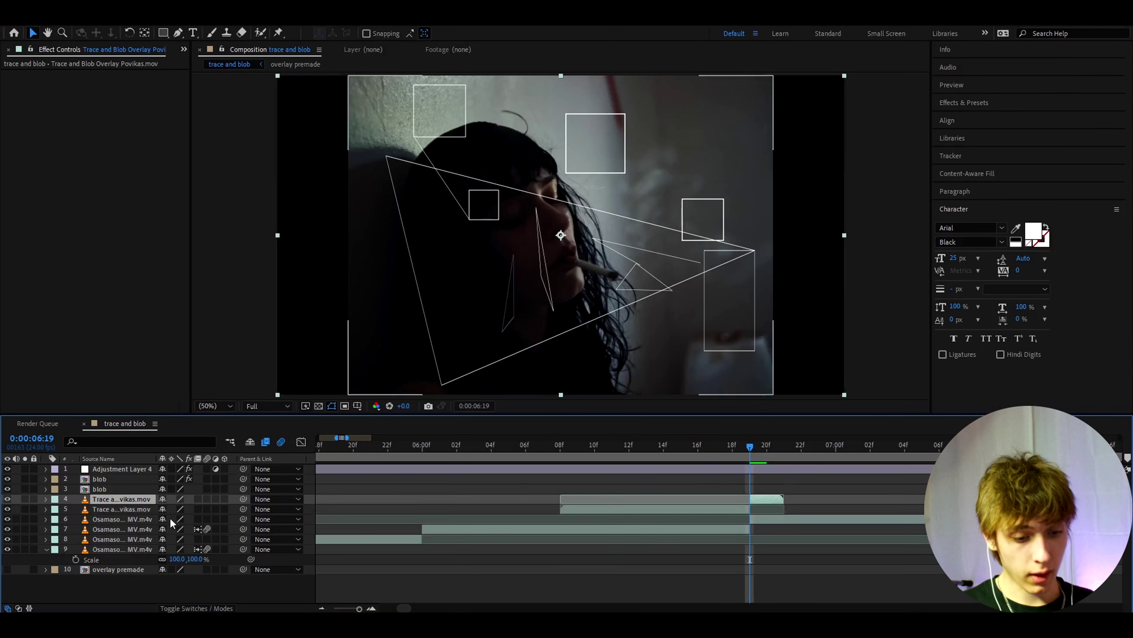
key(r)
mouse_move(179, 509)
mouse_down()
mouse_move(164, 509)
mouse_move(205, 499)
mouse_up()
drag(447, 210, 444, 204)
click(766, 448)
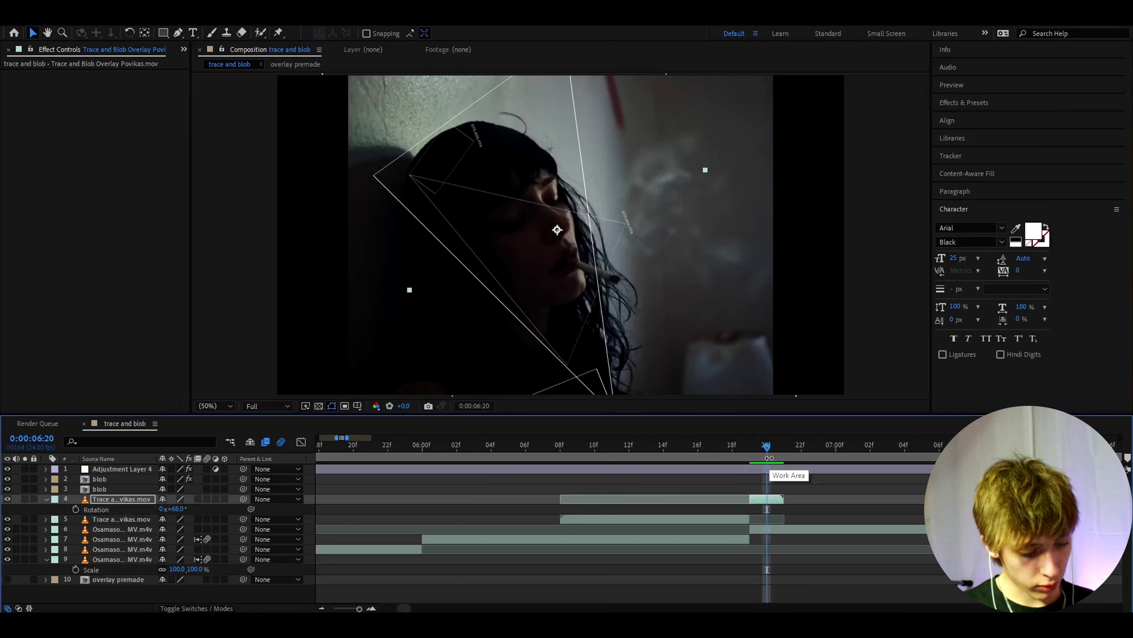
Step: Split the rotated overlay part at 0:00:06:20 and set the last piece's rotation to 0°
key(ctrl+shift+d)
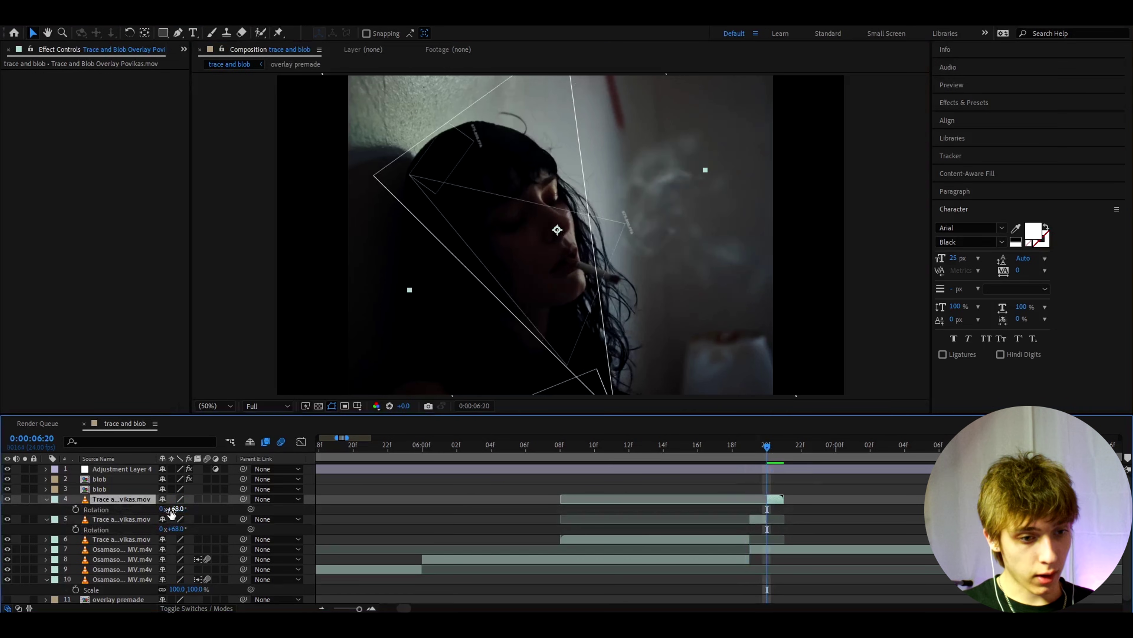
text(0)
key(Return)
Step: Apply Deep Glow to the last overlay piece and set its exposure to 0.48
key(ctrl+space)
text(dee)
click(121, 498)
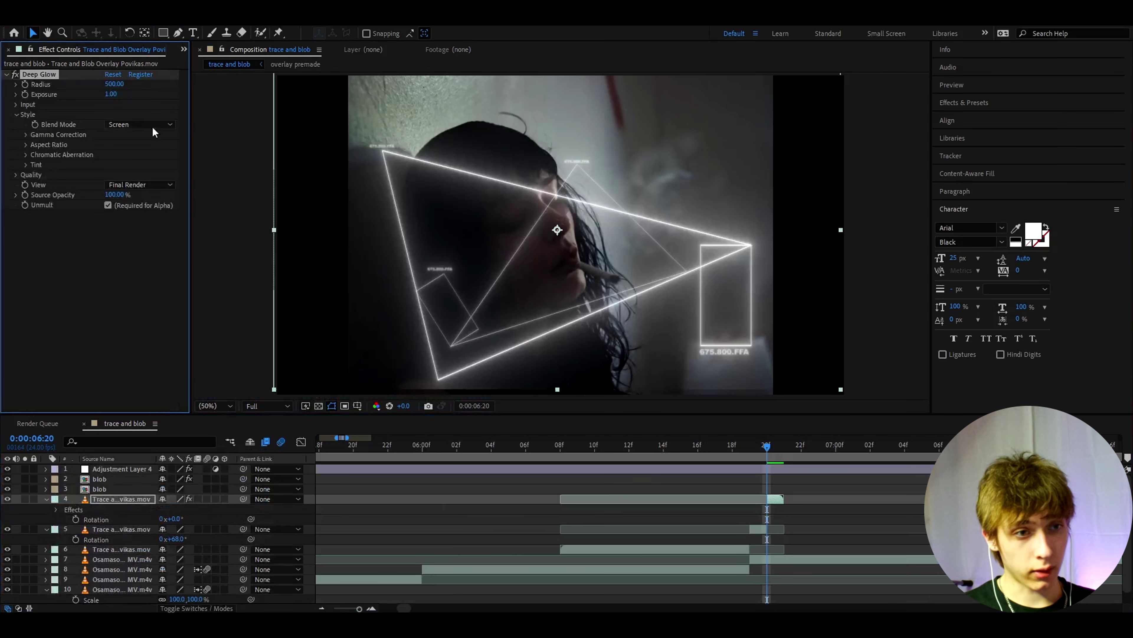
drag(69, 96, 73, 97)
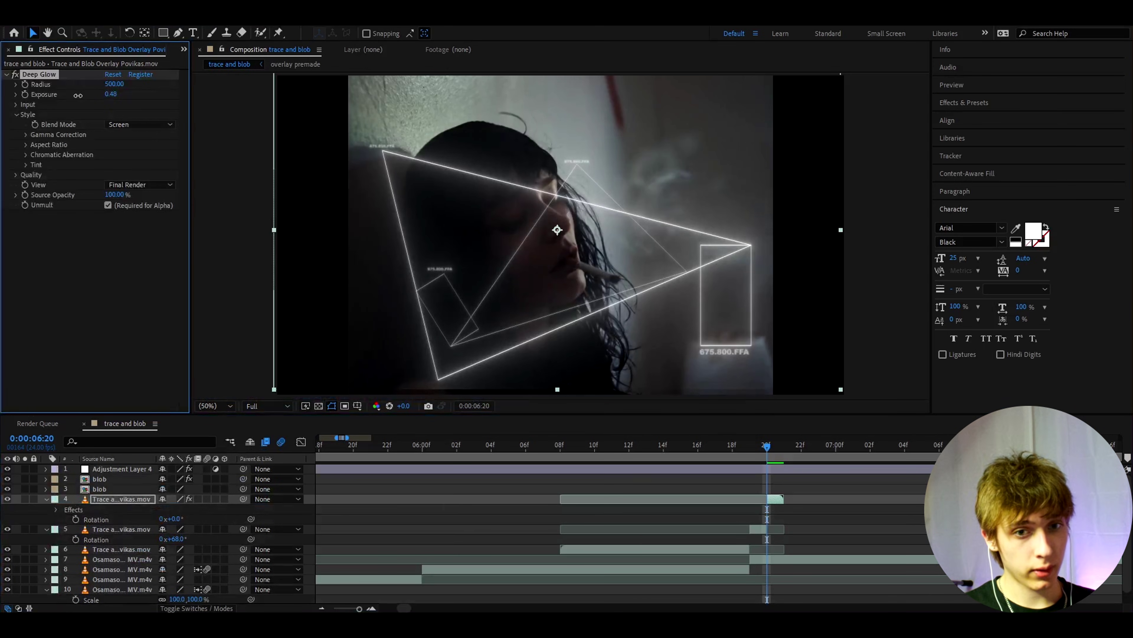
Step: Duplicate the first overlay piece, move the copy to start at 0:00:06:12 and preview the overlap
drag(713, 448, 692, 450)
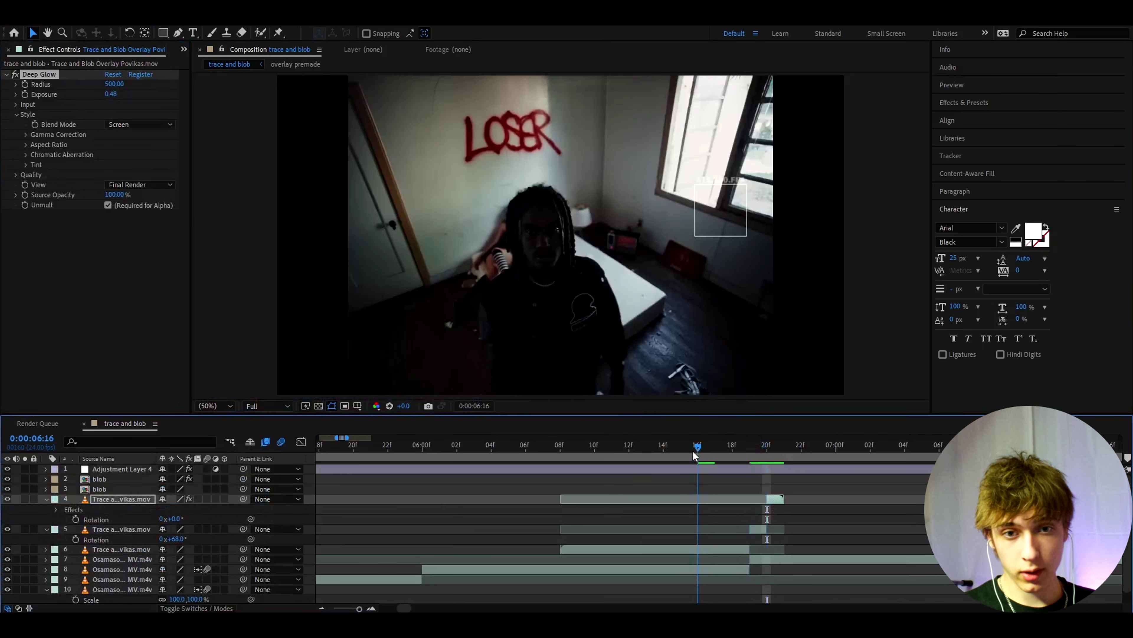
click(643, 550)
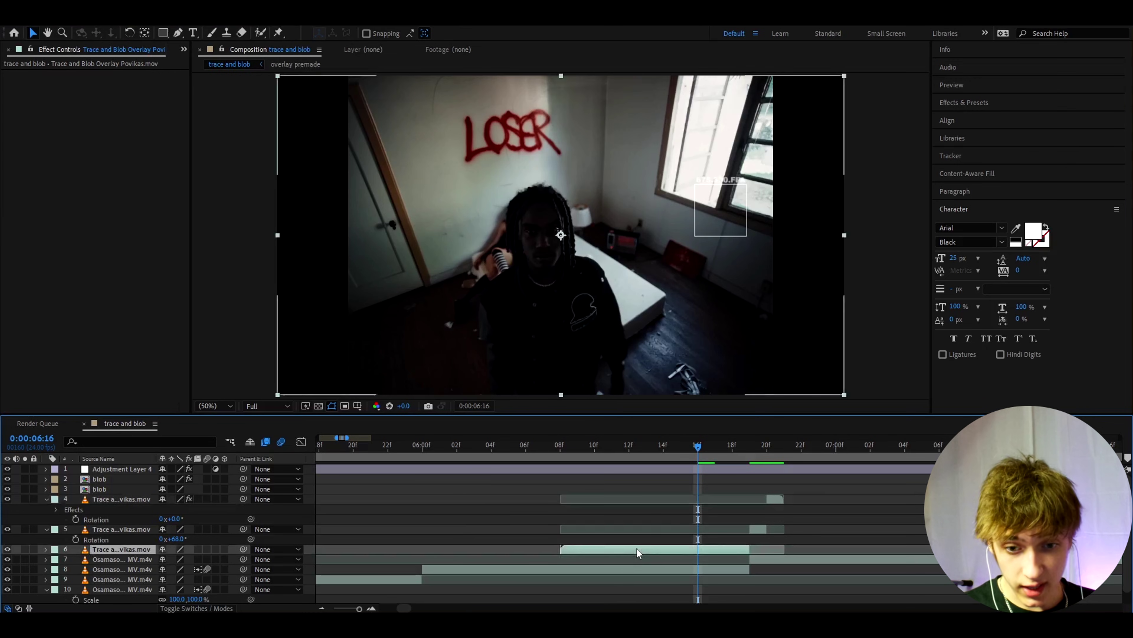
key(ctrl+d)
drag(615, 550, 640, 548)
key(space)
drag(515, 446, 663, 448)
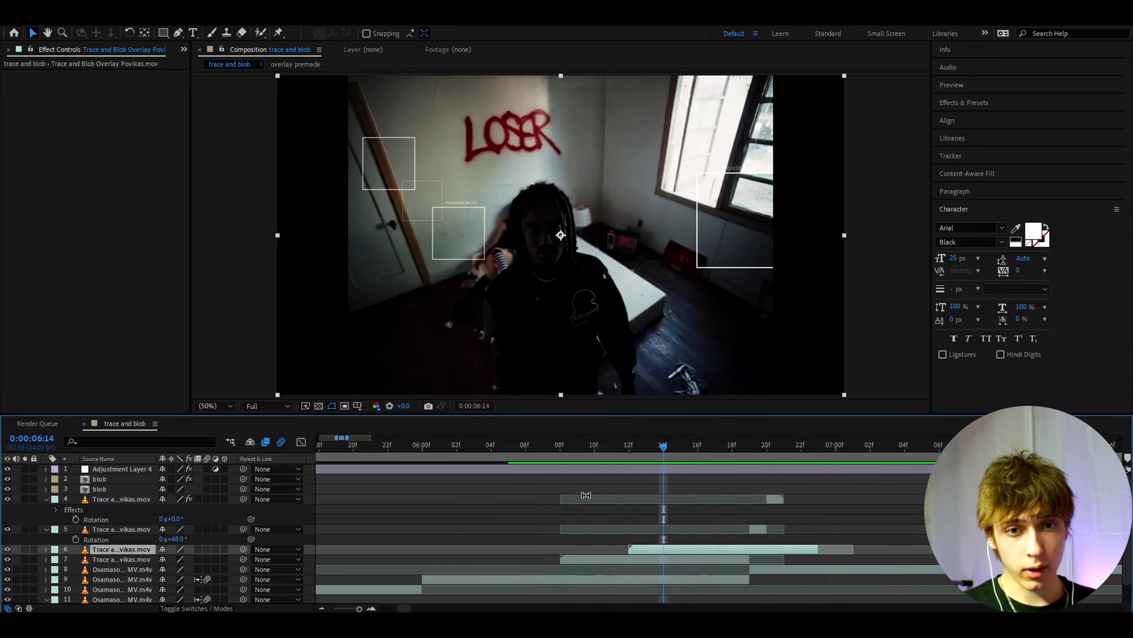
Step: Draw a square around the face at 0:00:06:14 and add the one-frame text 850.EYX.7KL above it
click(585, 495)
click(468, 523)
drag(164, 34, 198, 45)
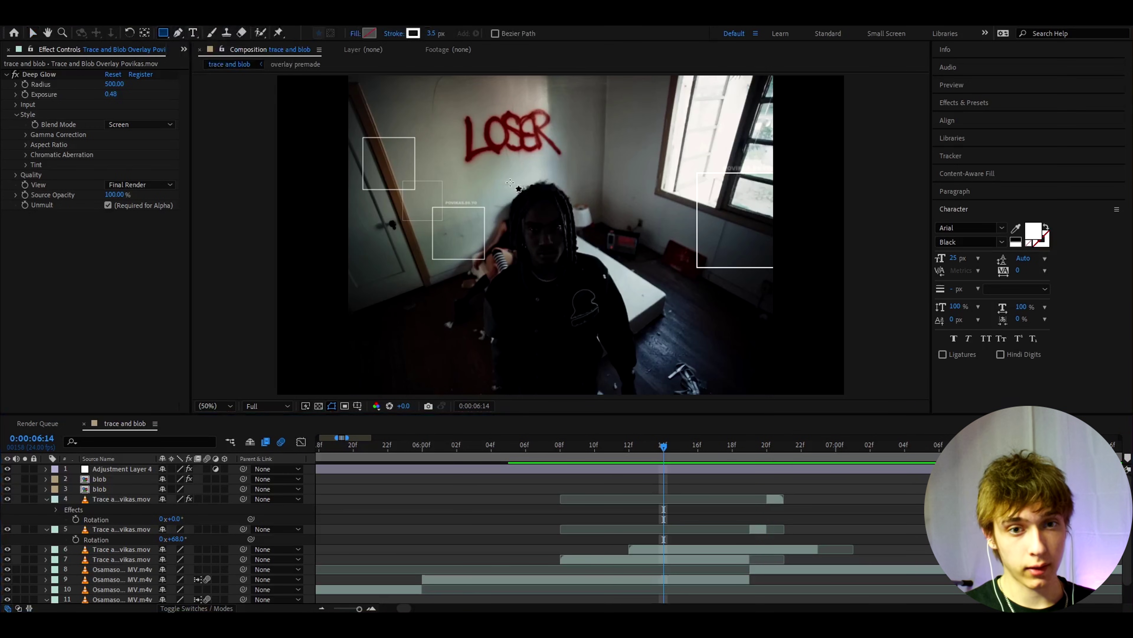
drag(510, 160, 591, 242)
key(Caps_Lock)
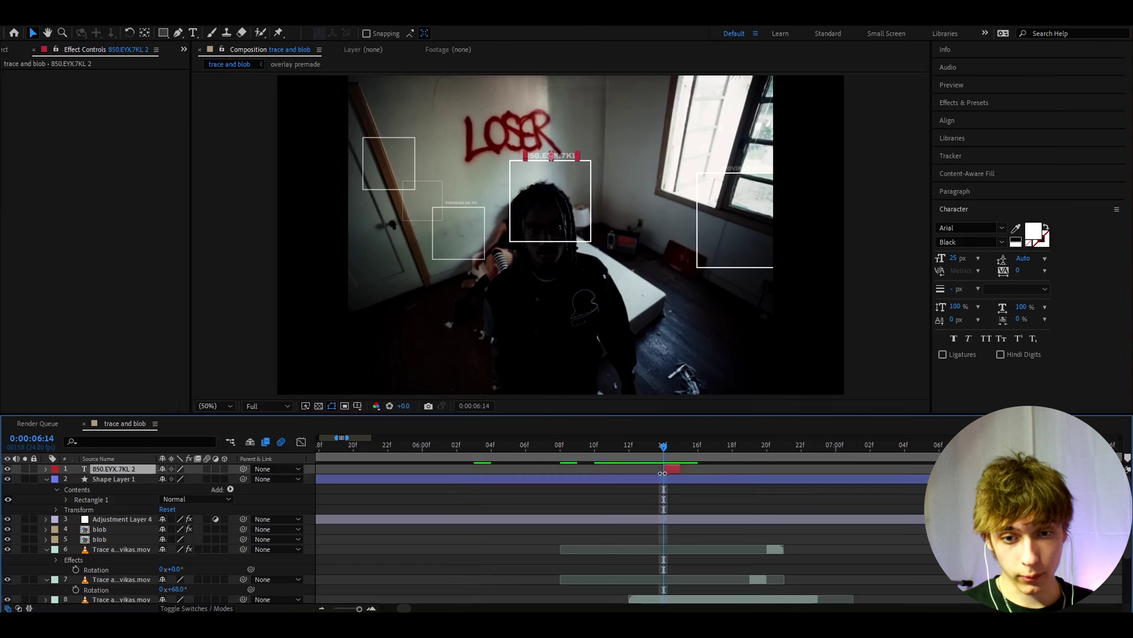
Step: Trim the new face square's layer to run from 0:00:06:14 to 0:00:06:16 and play back the section
click(662, 480)
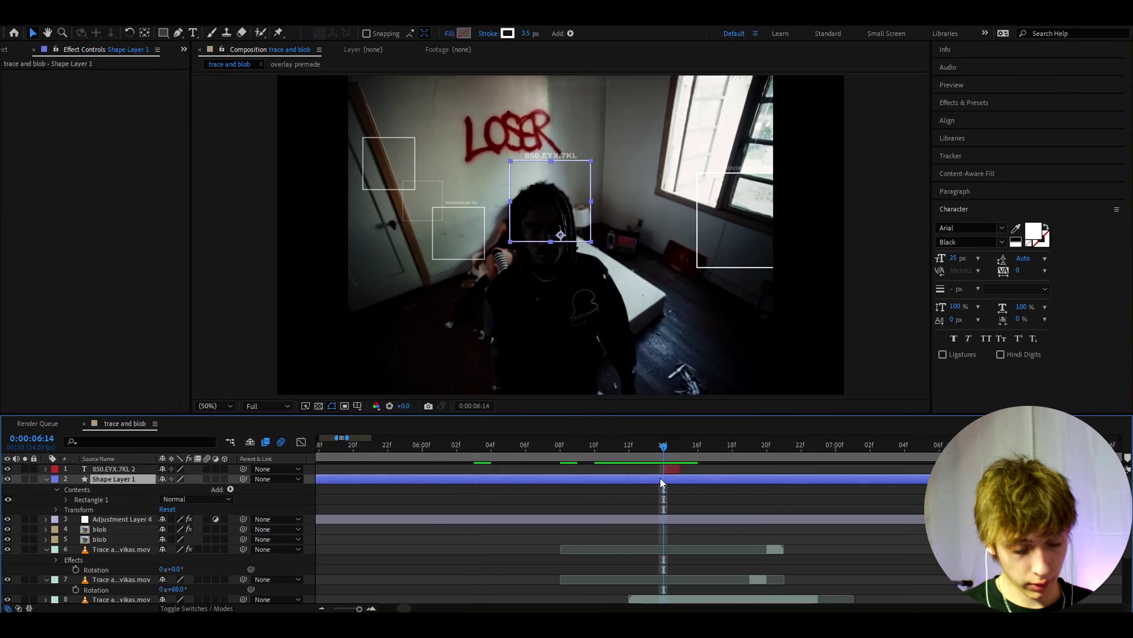
key(ctrl+shift+d)
click(652, 488)
key(Delete)
click(697, 446)
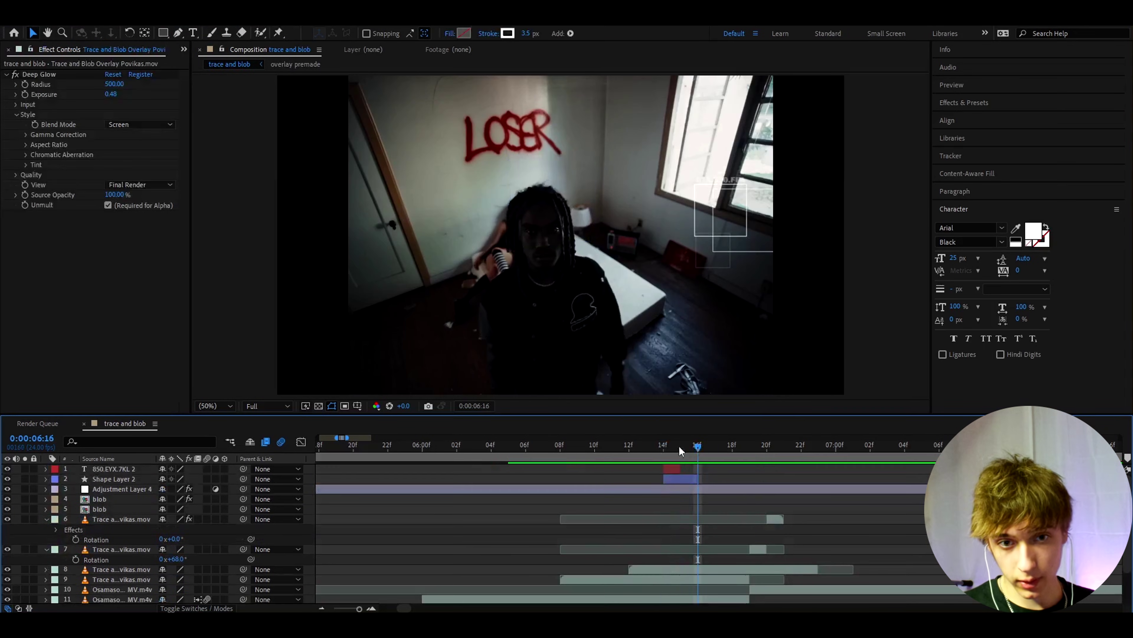
key(space)
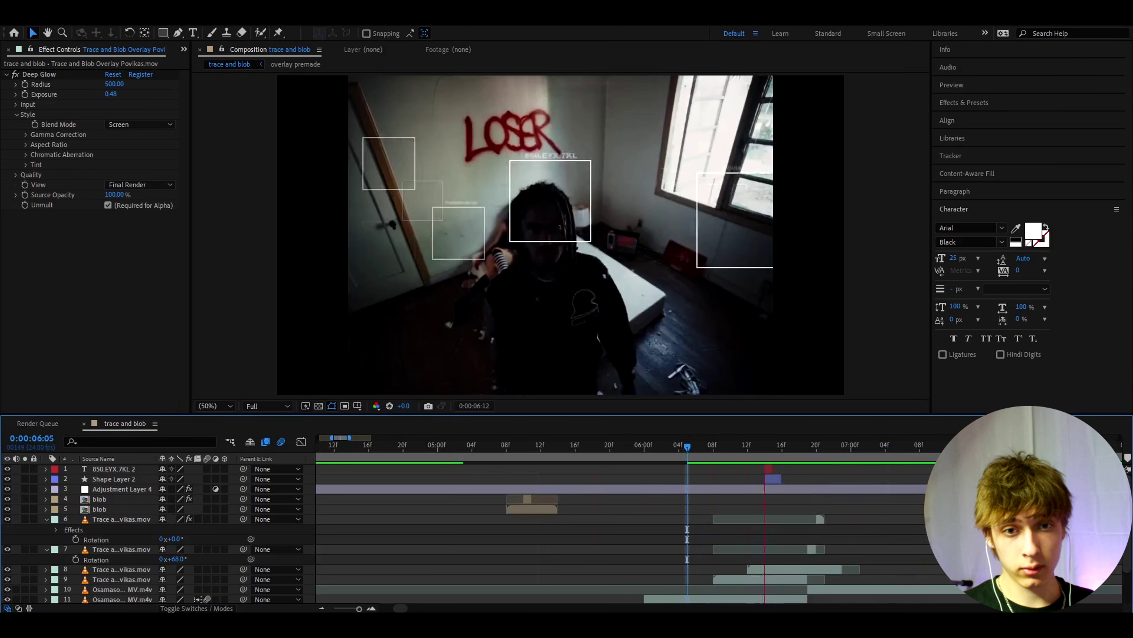
click(747, 447)
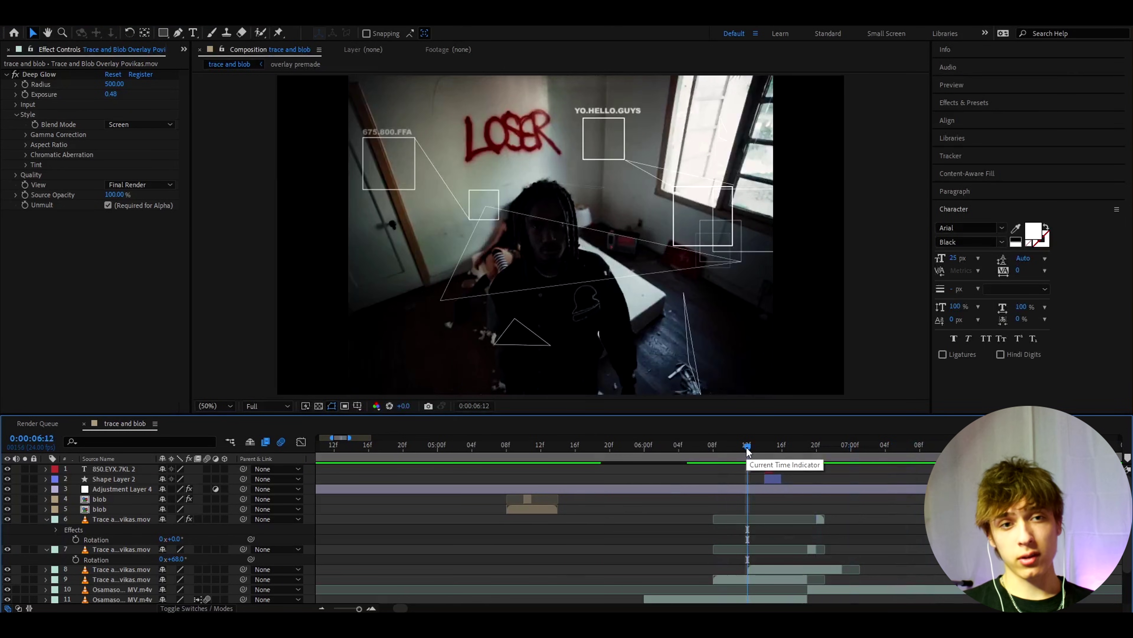